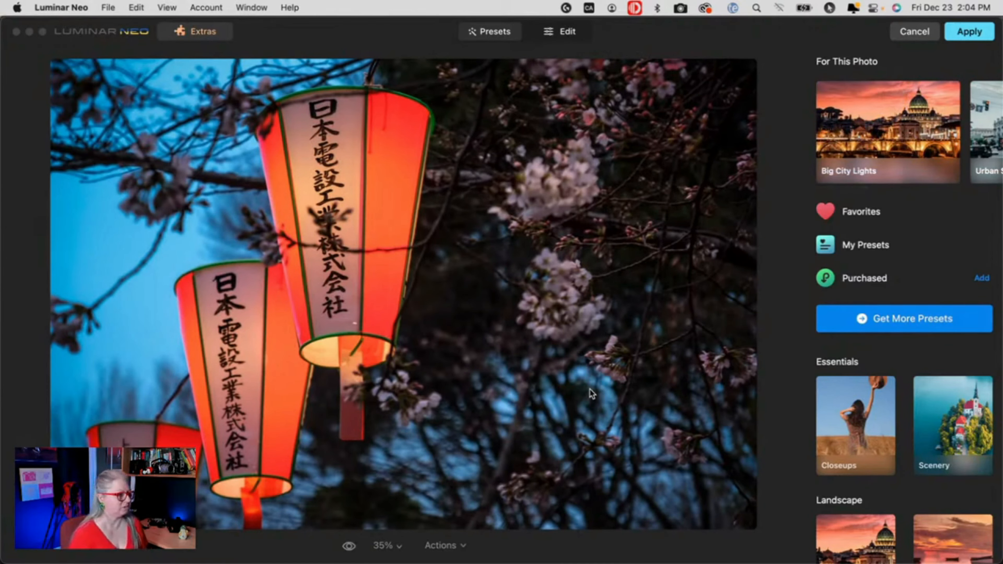
Switch from presets to the editing tools and bring up the image sources for a new layer.
click(590, 389)
click(634, 291)
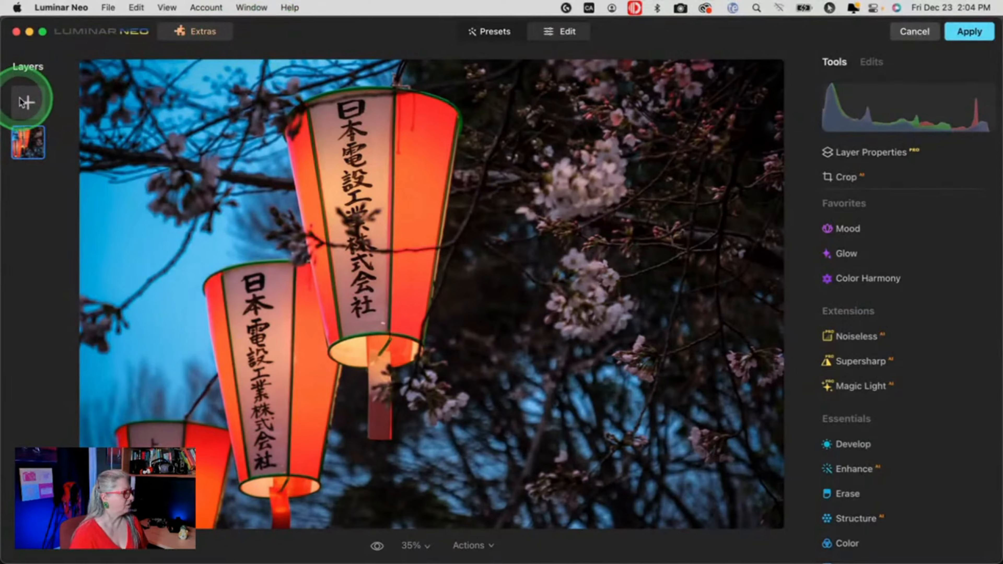
click(28, 102)
Look through the full My Images collection for overlay images and return to the layer image sources.
click(112, 115)
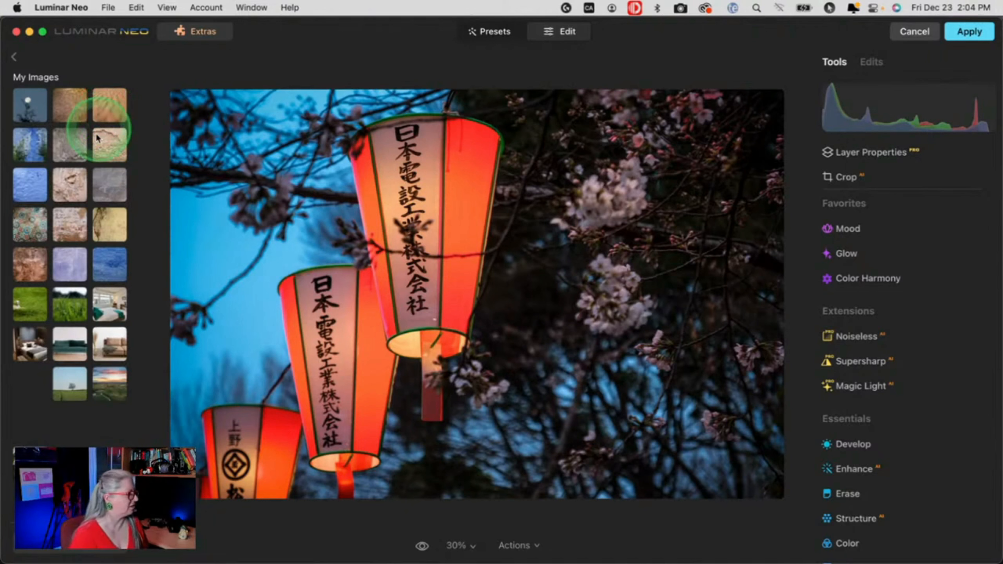
scroll(69, 192, down, 4)
scroll(69, 193, down, 5)
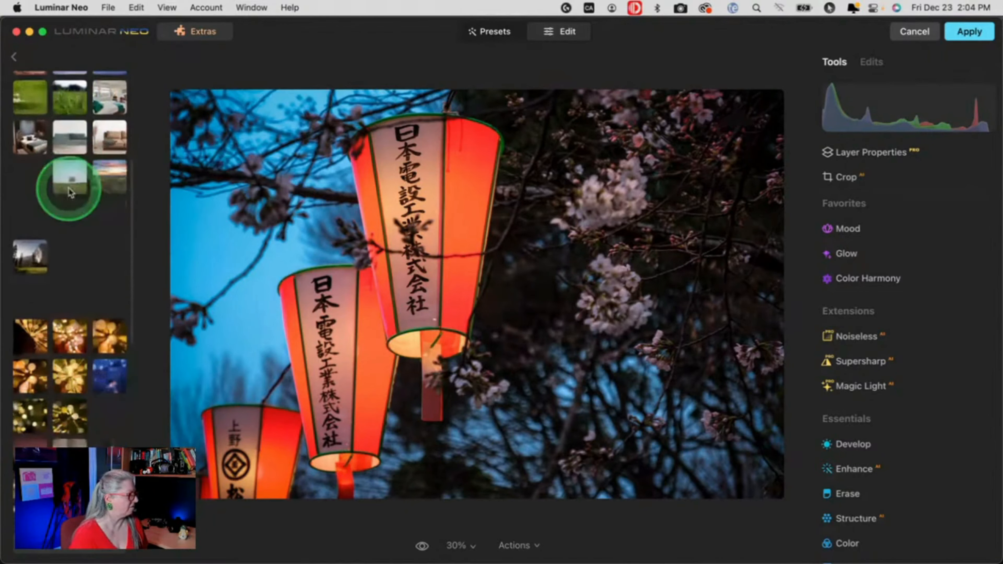
scroll(69, 192, down, 6)
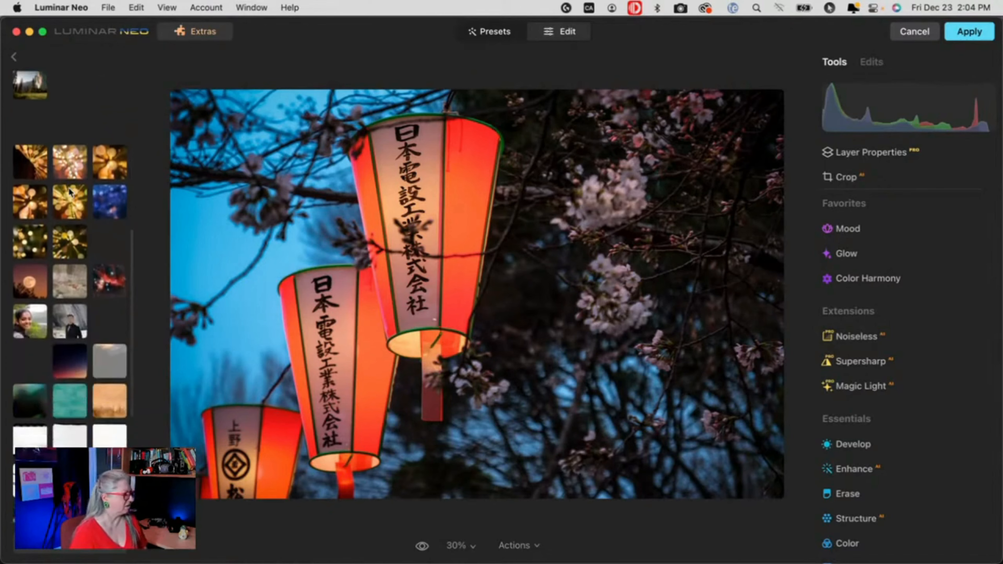
scroll(69, 188, down, 2)
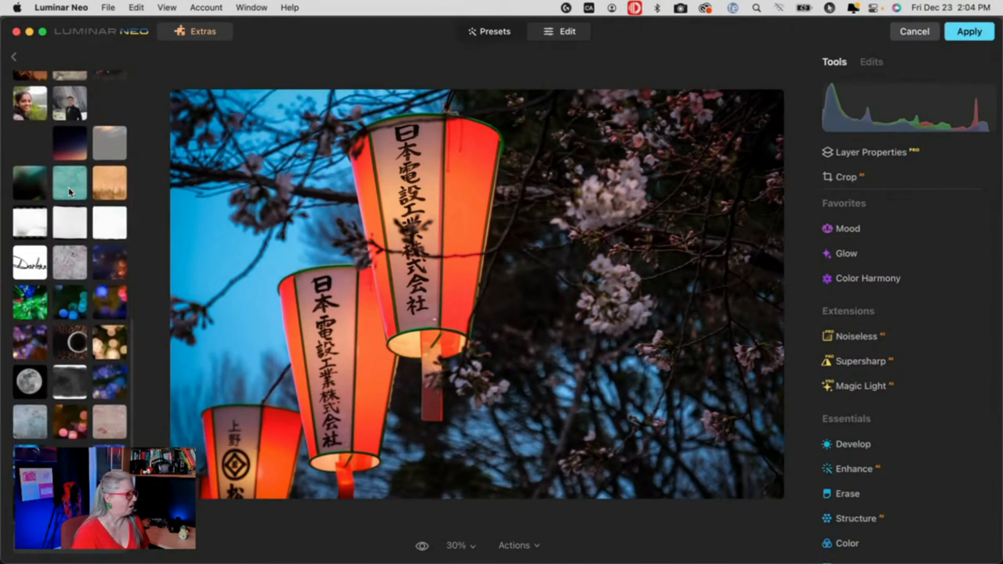
scroll(69, 188, up, 1)
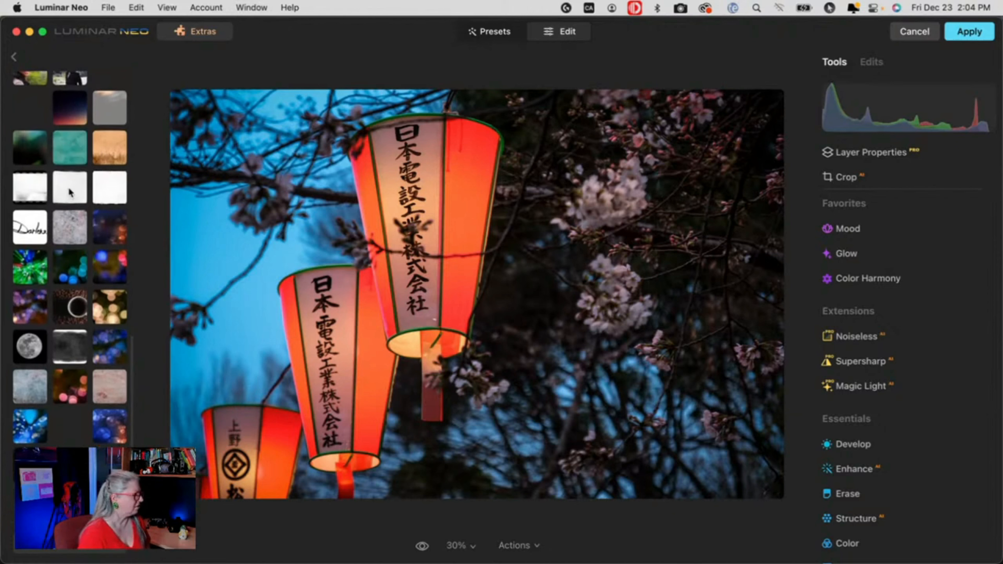
scroll(70, 192, up, 10)
click(14, 57)
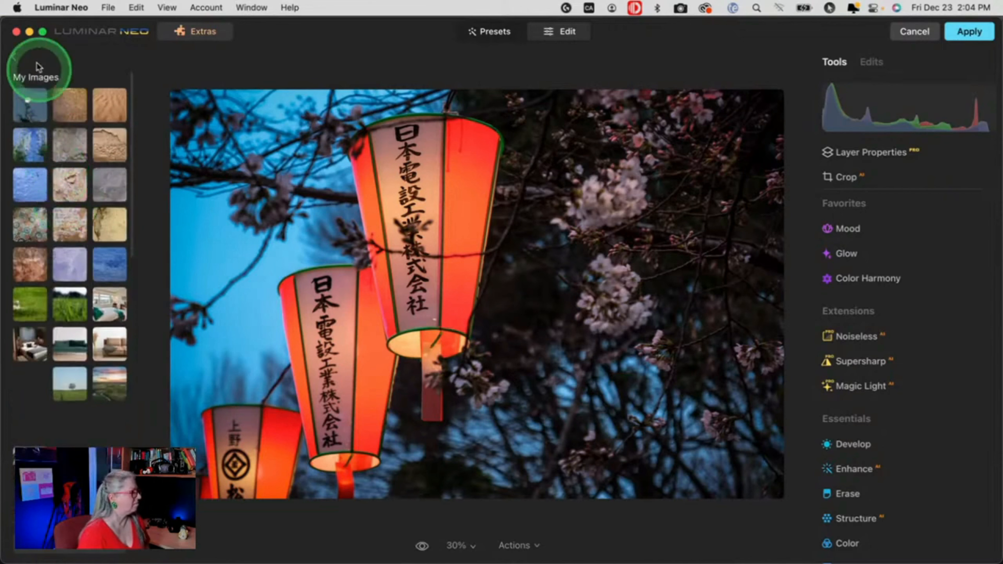
Start loading a custom layer image and browse the 12TB G-DRIVE PRO drive to Photos, DPM stuff, Texture packs.
click(67, 84)
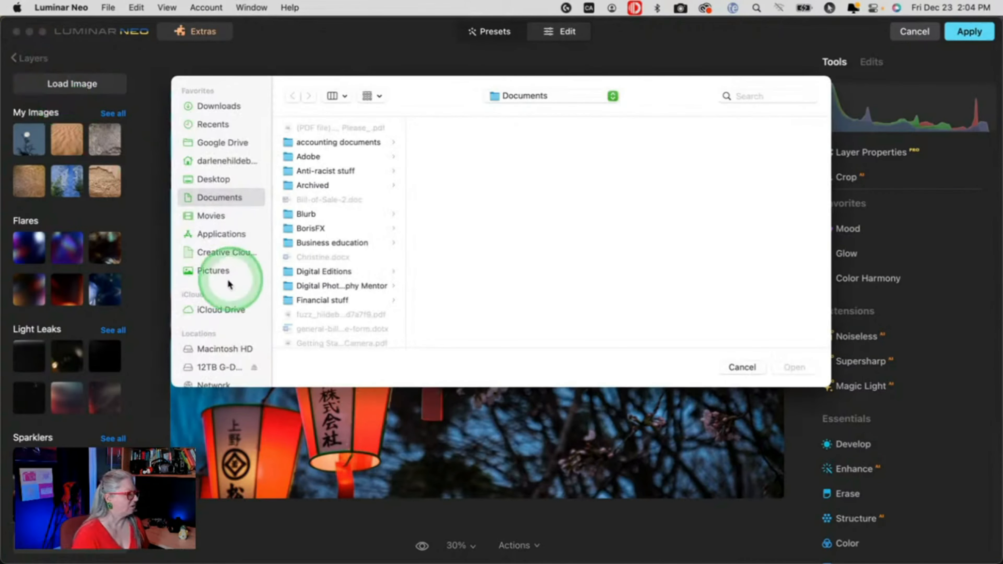
click(209, 330)
scroll(210, 330, down, 2)
click(210, 334)
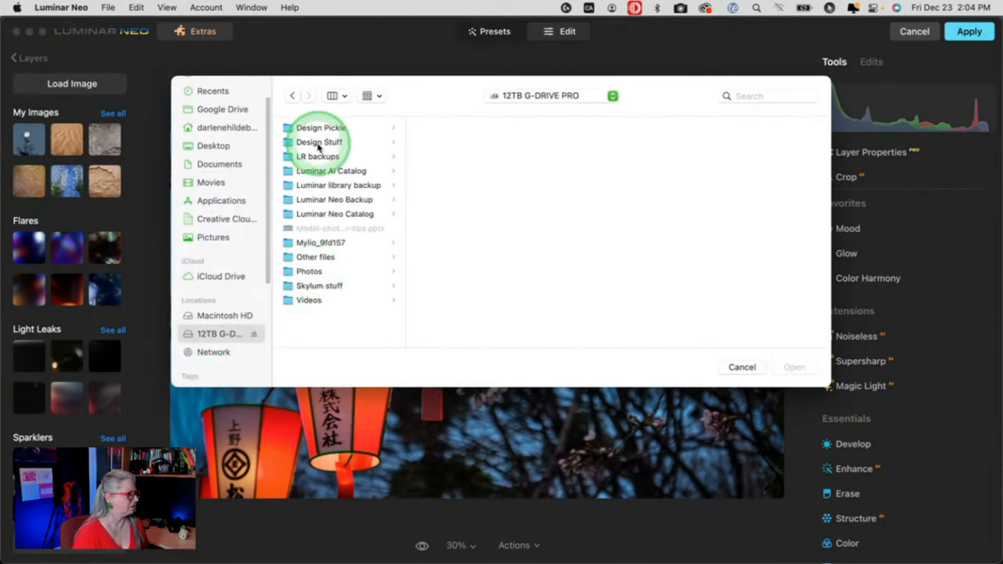
click(294, 273)
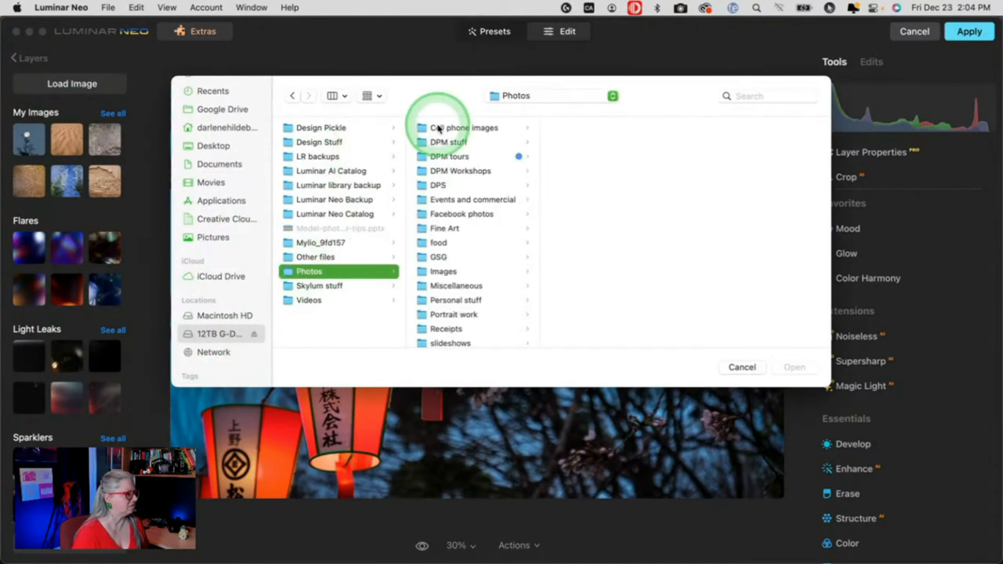
click(439, 142)
scroll(623, 246, down, 10)
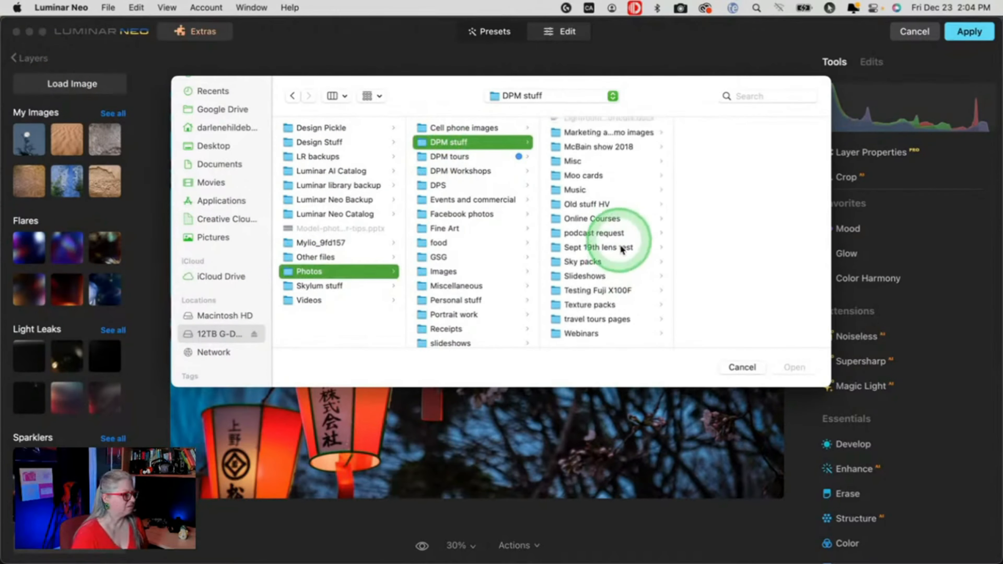
click(582, 304)
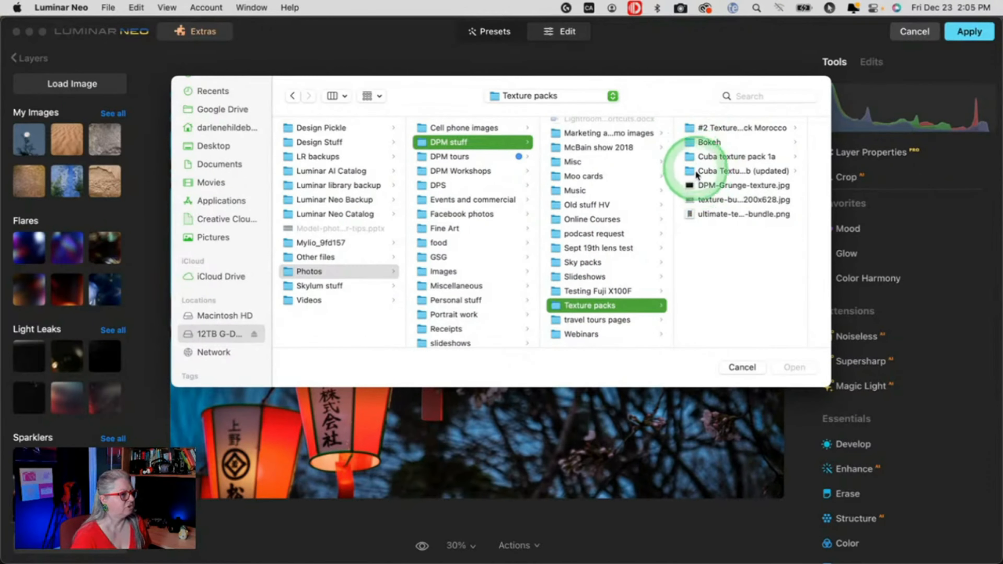
Open the DPM Ultimate Bokeh folder inside the Bokeh texture pack's DPM bokeh packs.
click(700, 141)
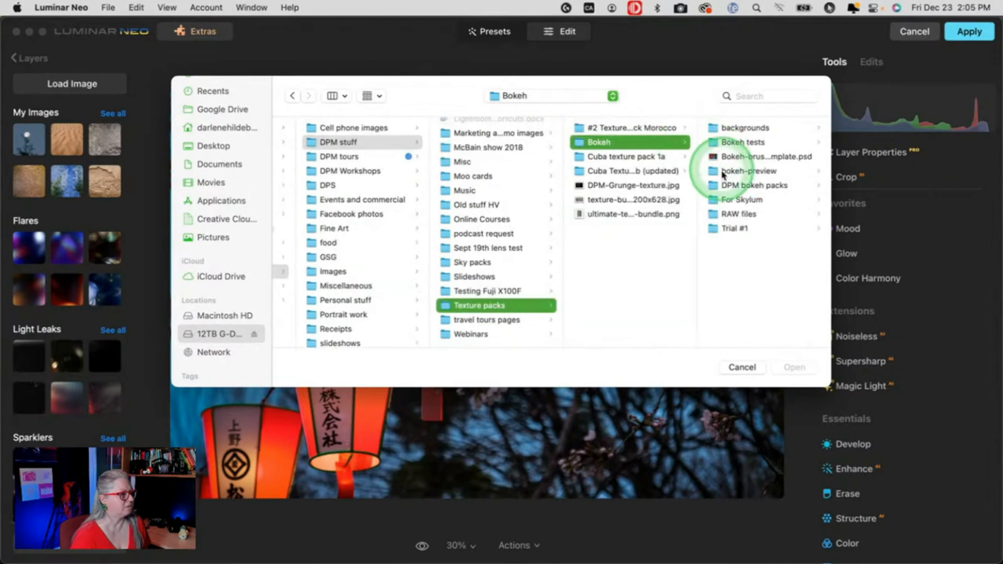
click(725, 183)
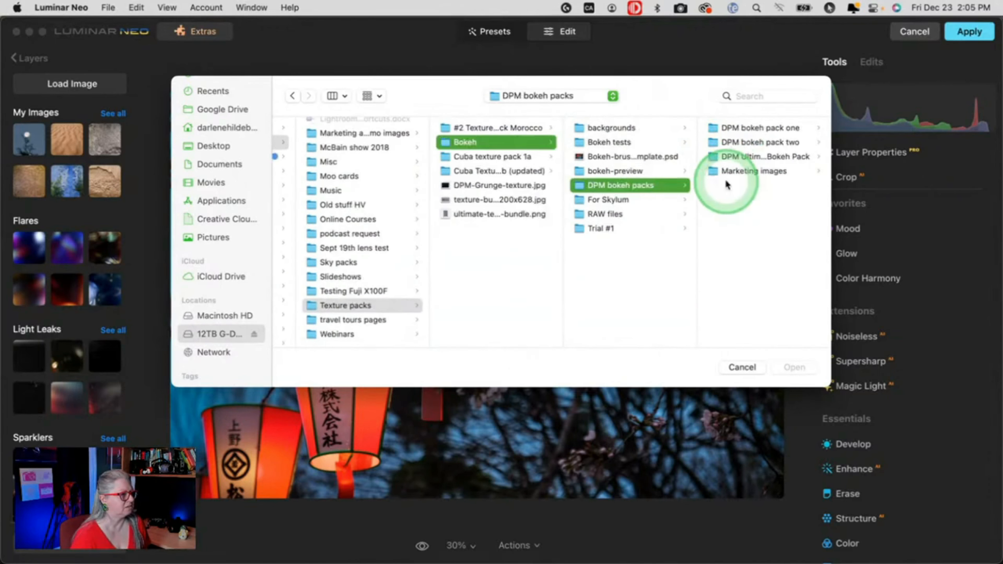
click(731, 157)
click(729, 128)
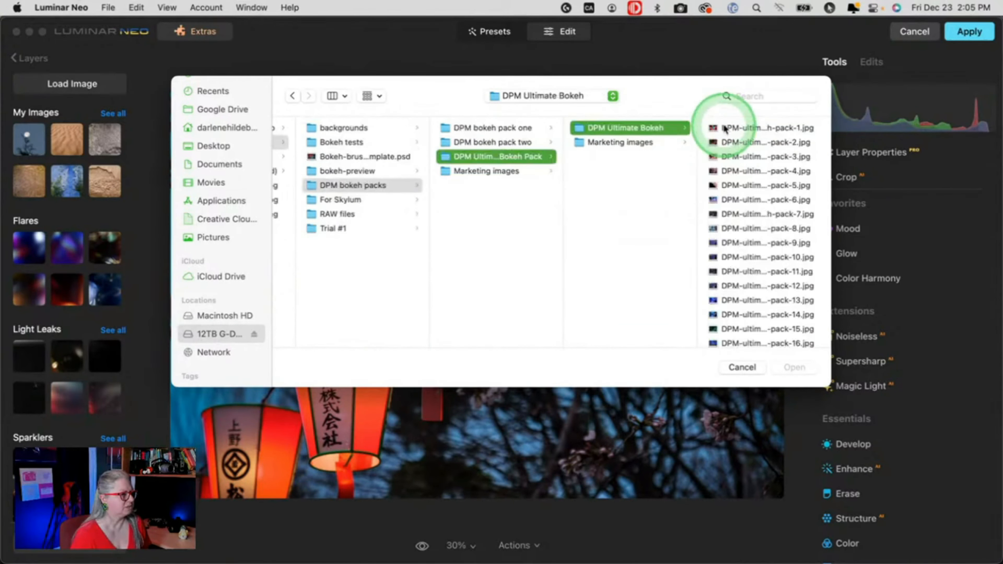
Preview the bokeh images in the DPM Ultimate Bokeh folder one by one to compare their colours and shapes.
click(731, 127)
key(Down)
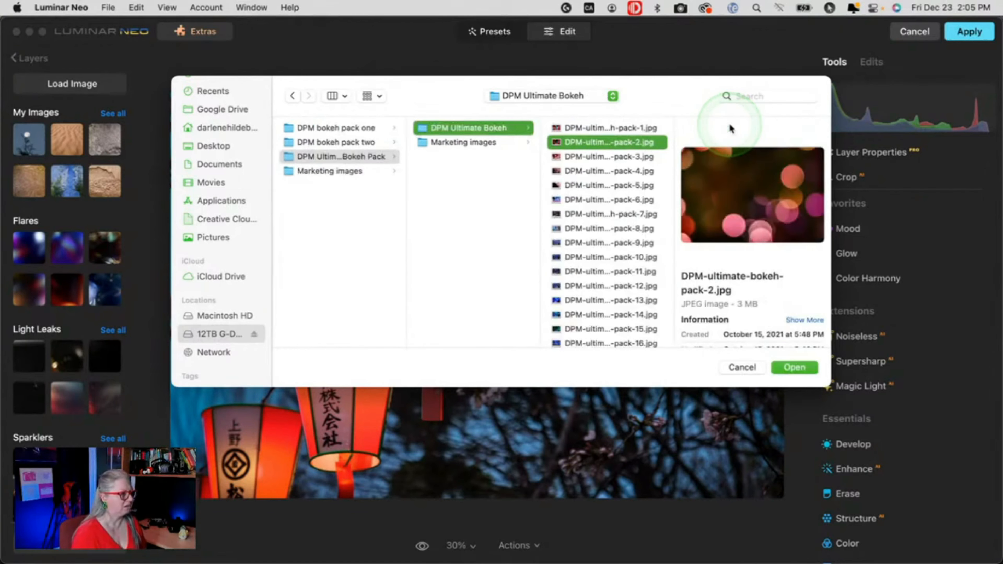
key(Down)
key(Down)
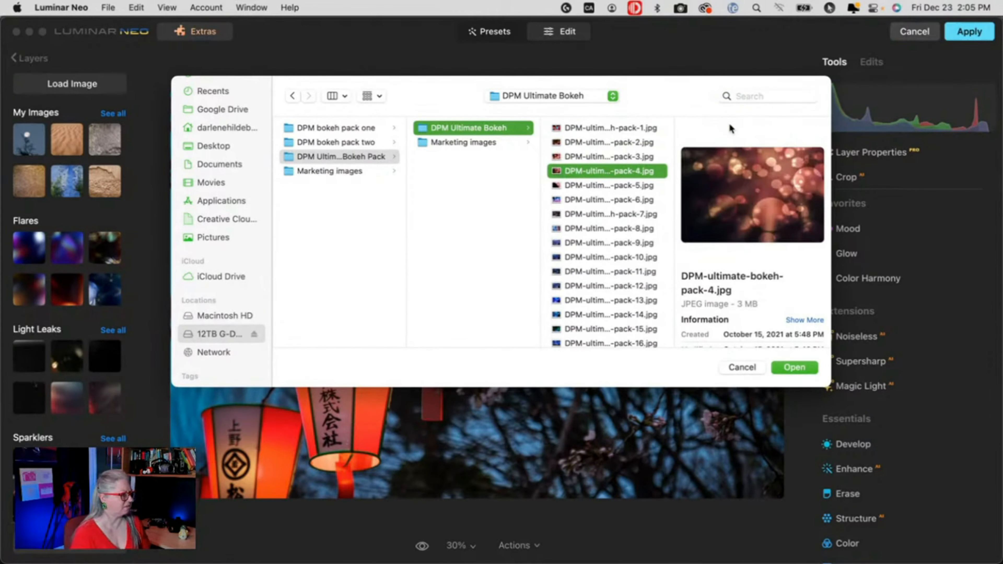
key(Down)
key(Down)
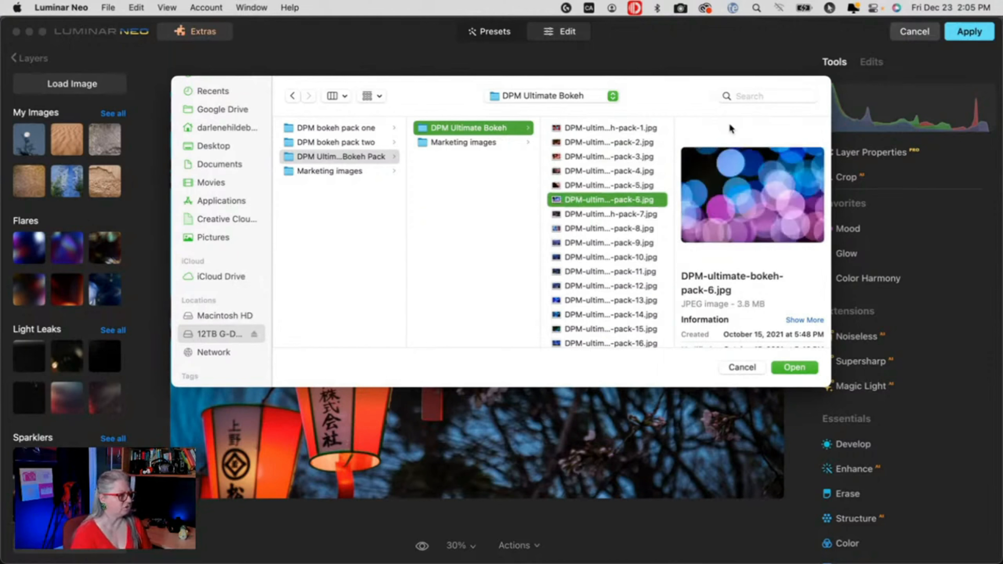
key(Down)
key(Down)
key(Down)
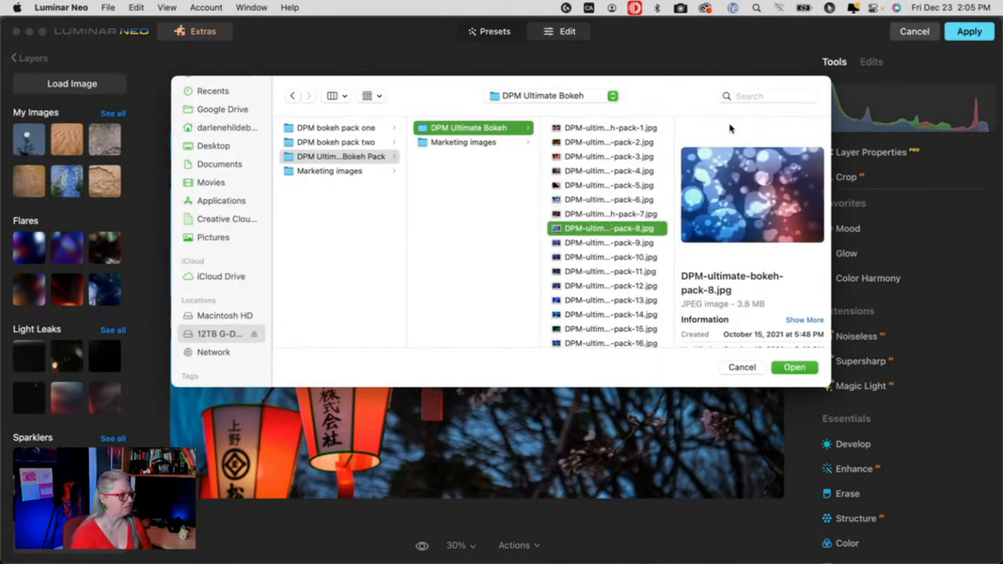
key(Down)
key(Down)
key(Down)
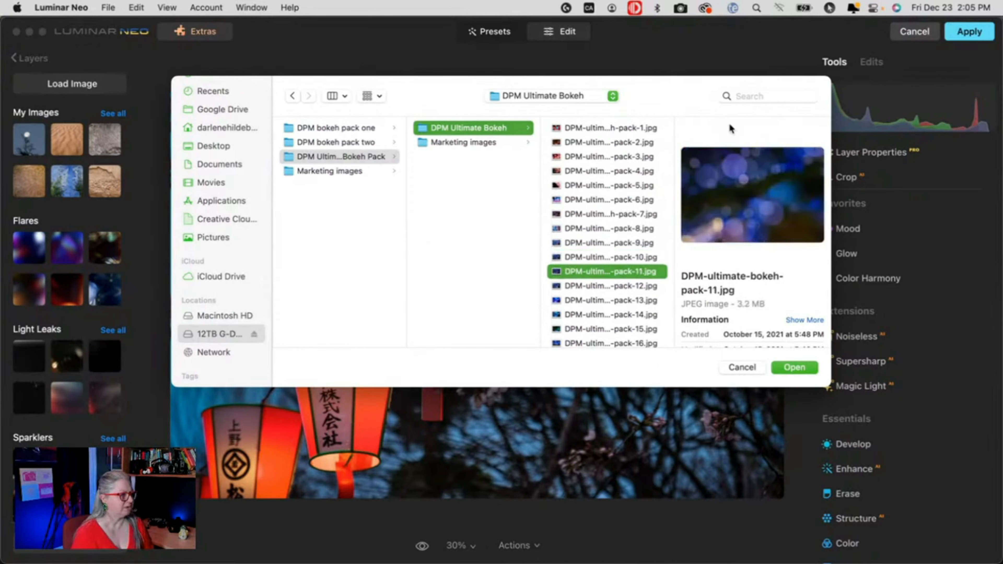
key(Down)
key(Down)
key(Down)
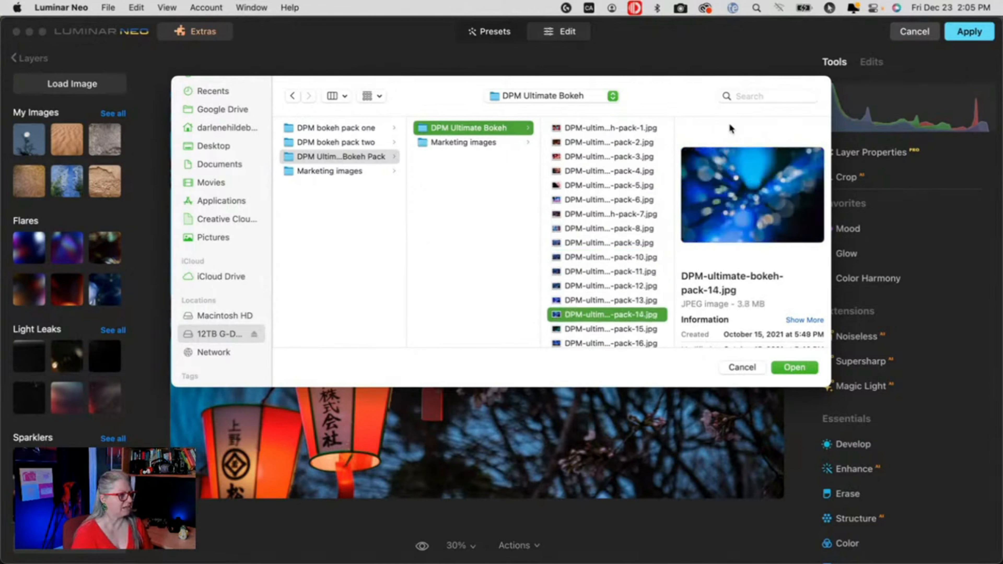
key(Down)
key(Down)
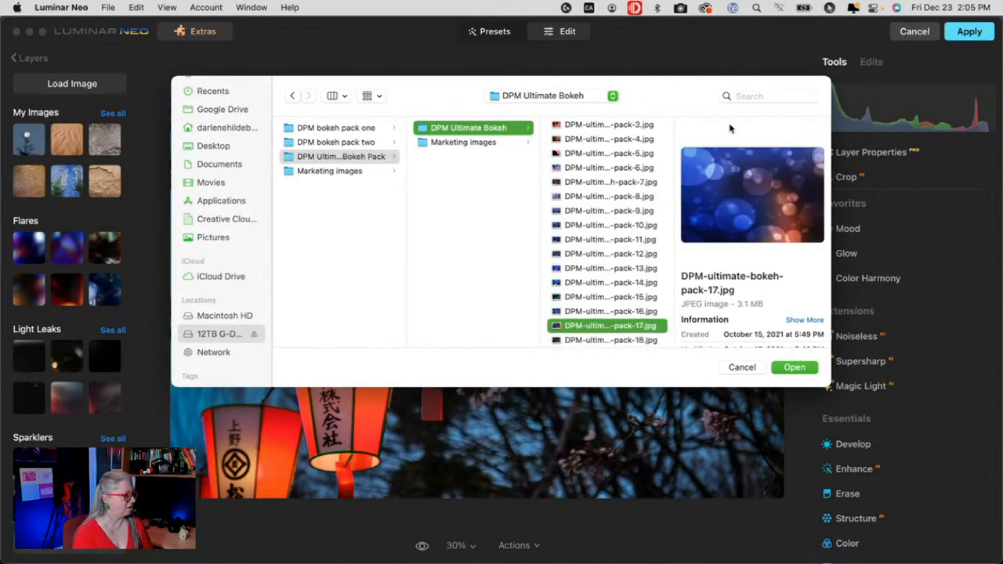
key(Down)
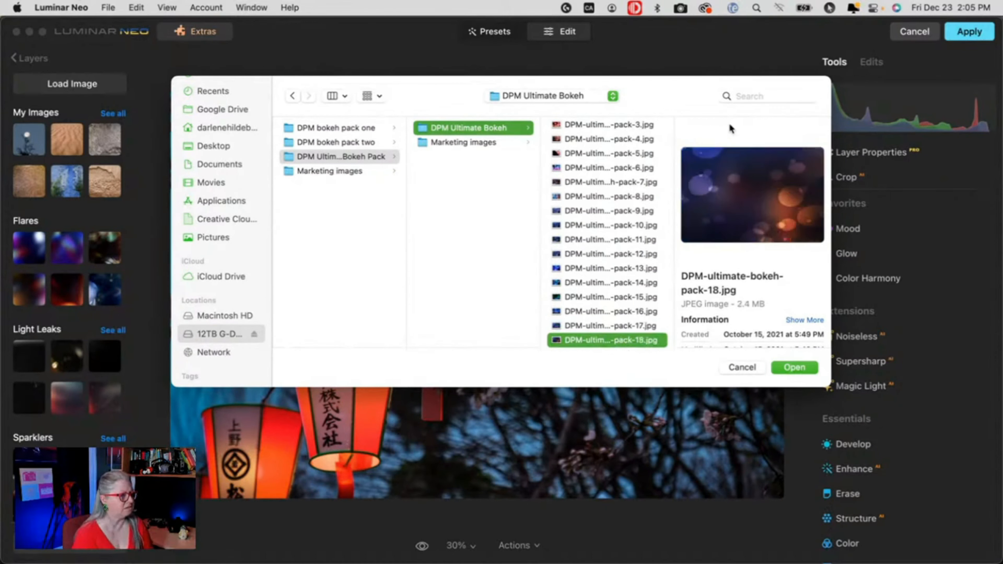
key(Down)
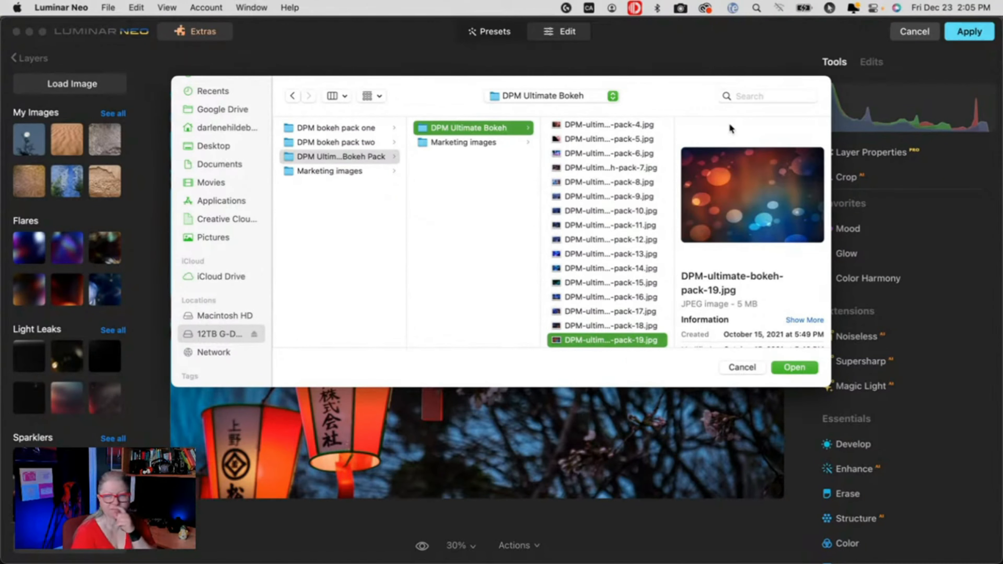
key(Down)
key(Down)
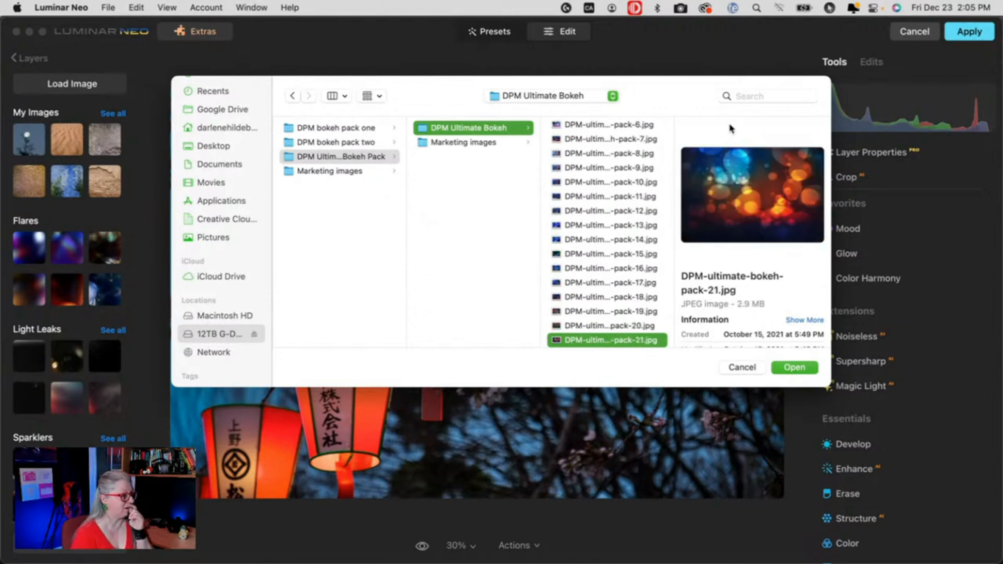
key(Down)
key(Down)
key(Down)
key(Down)
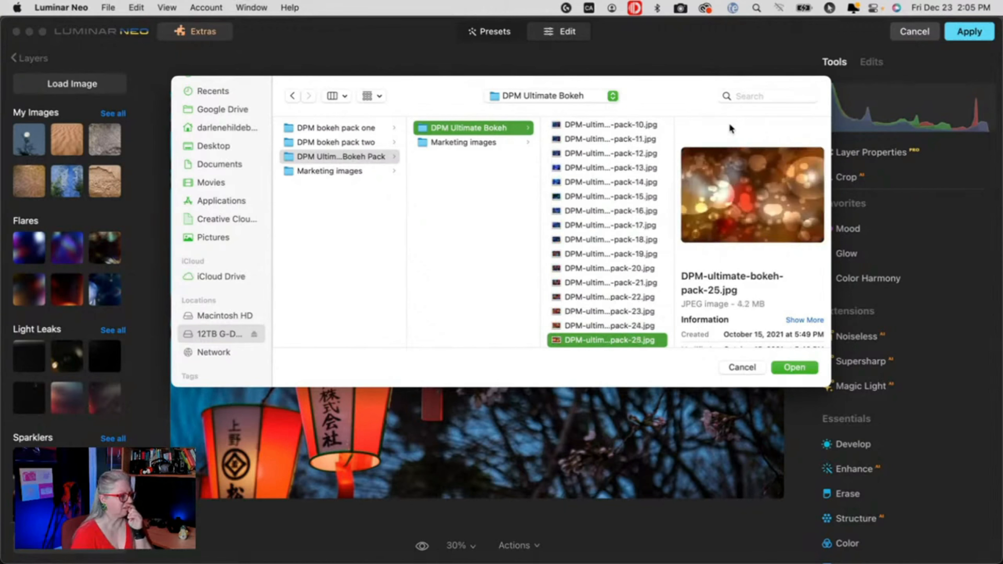
key(Down)
Go back to DPM-ultimate-bokeh-pack-19.jpg and load it as a new layer over the lantern photo.
key(Up)
key(Up)
key(Up)
key(Up)
key(Up)
key(Up)
key(Up)
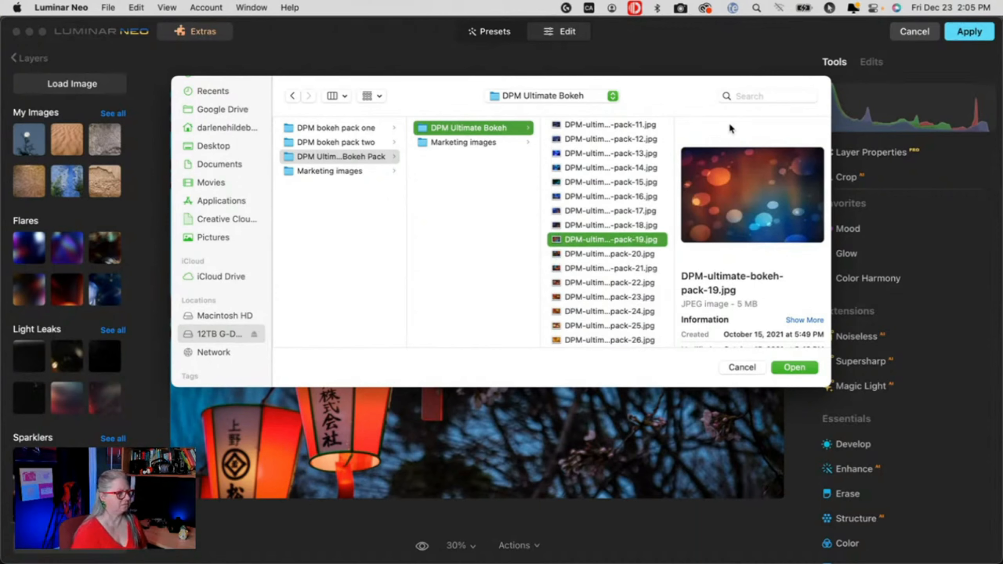
key(Return)
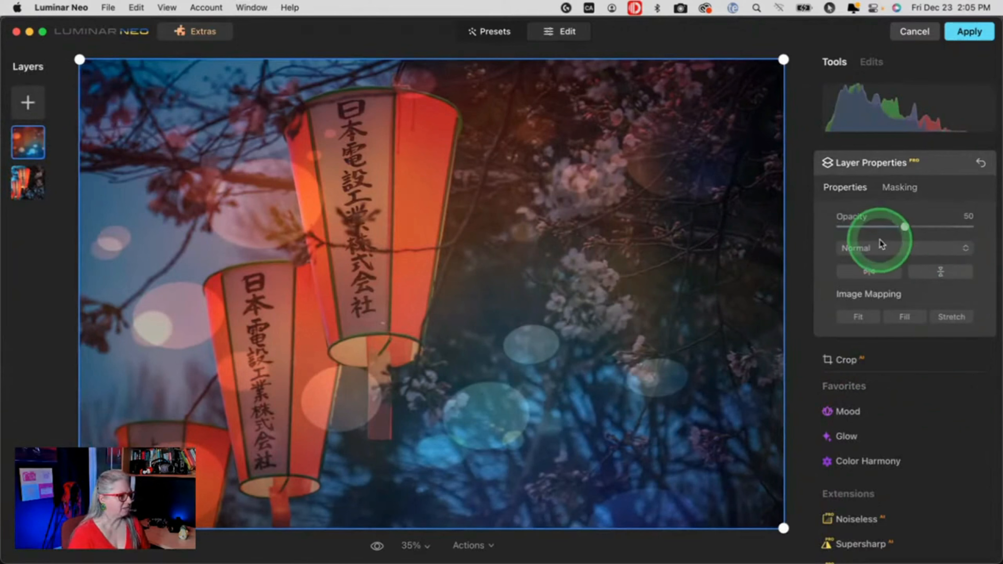
Set the bokeh layer's blend mode to Overlay and its opacity to 93.
click(896, 248)
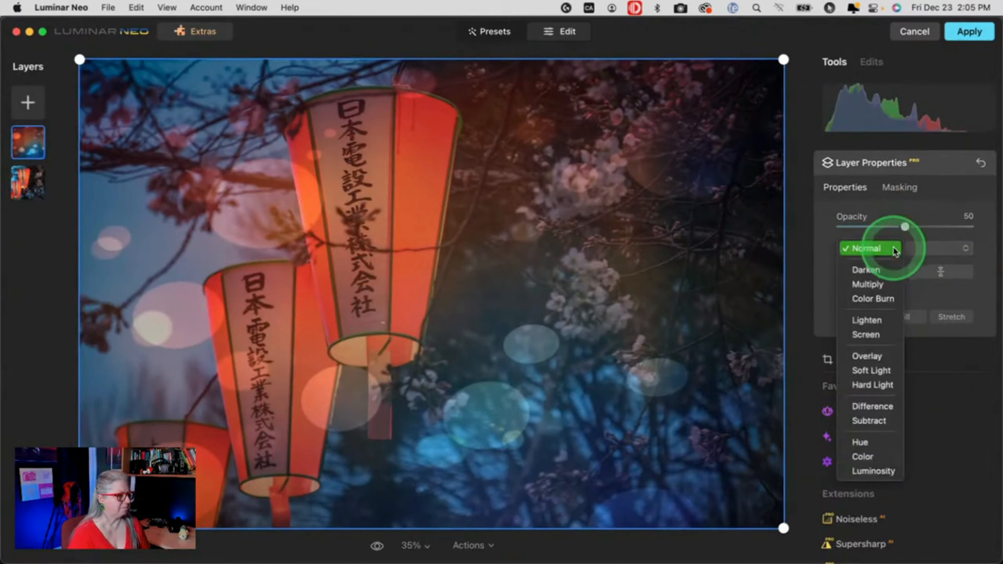
click(875, 357)
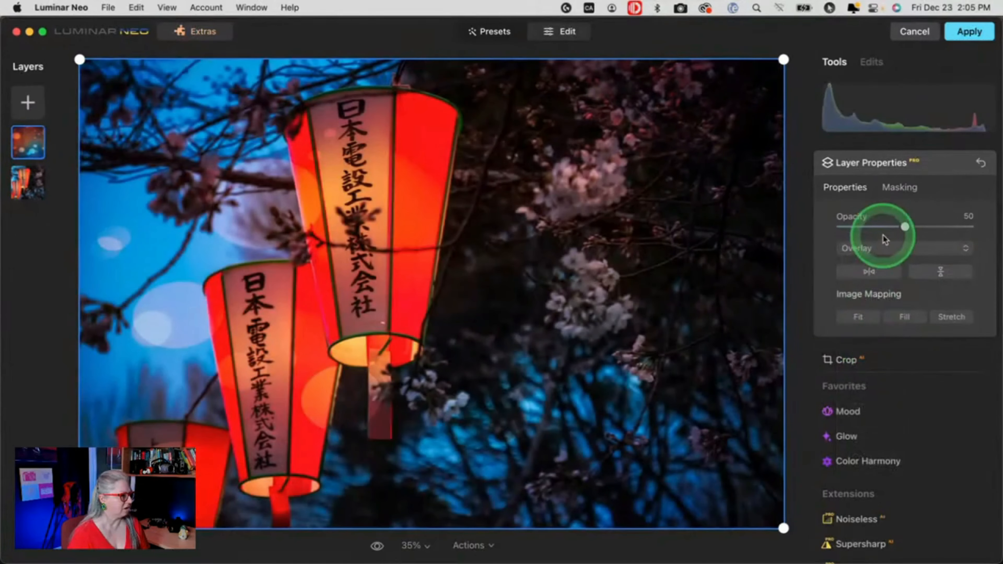
drag(905, 227, 961, 226)
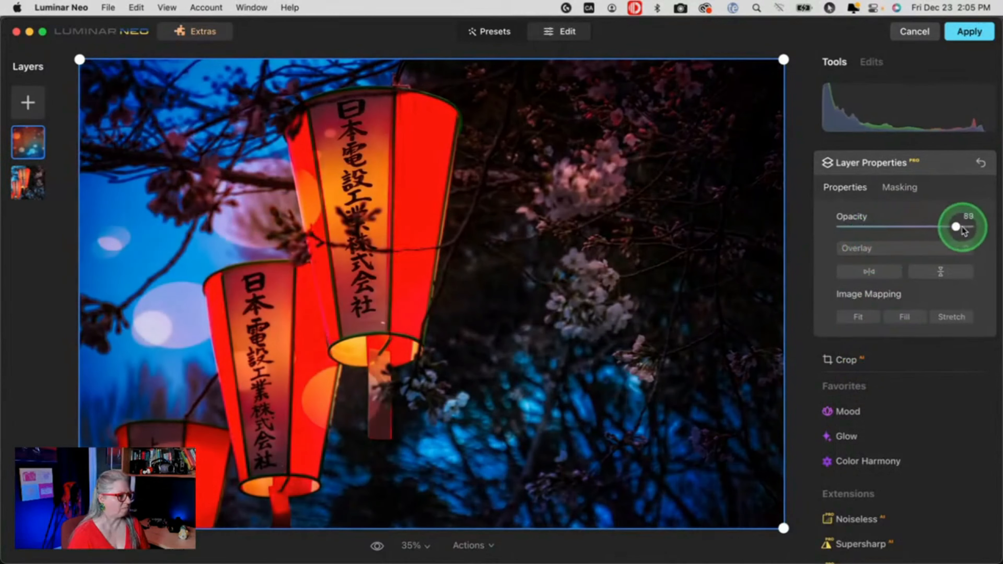
Try the Soft Light blend mode on the bokeh layer and change it to Screen.
click(904, 252)
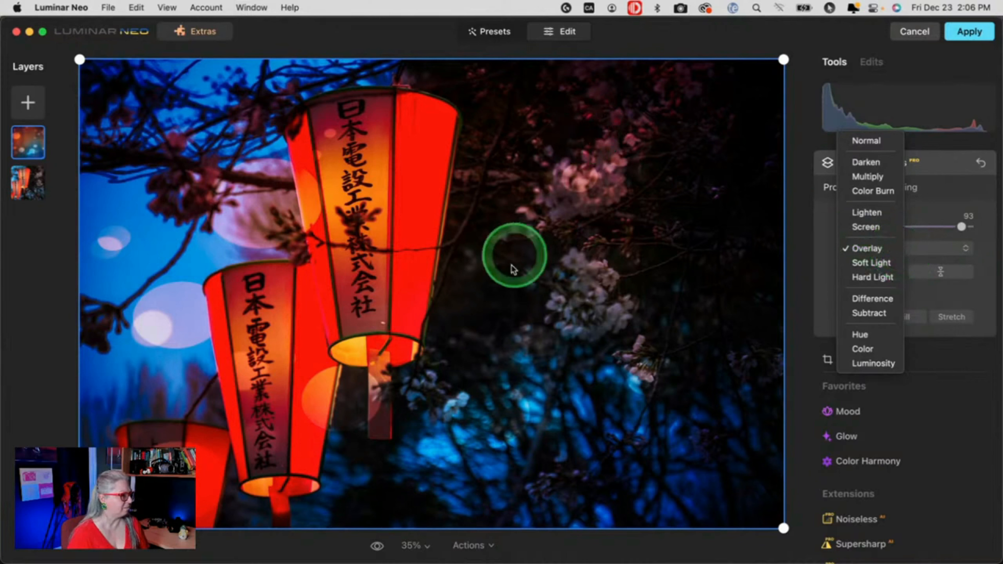
click(871, 264)
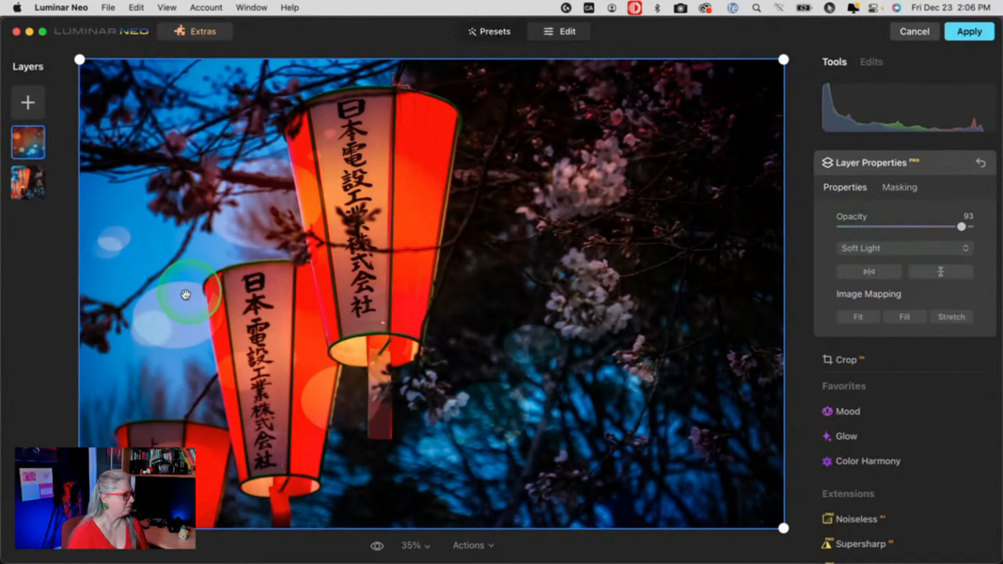
click(877, 247)
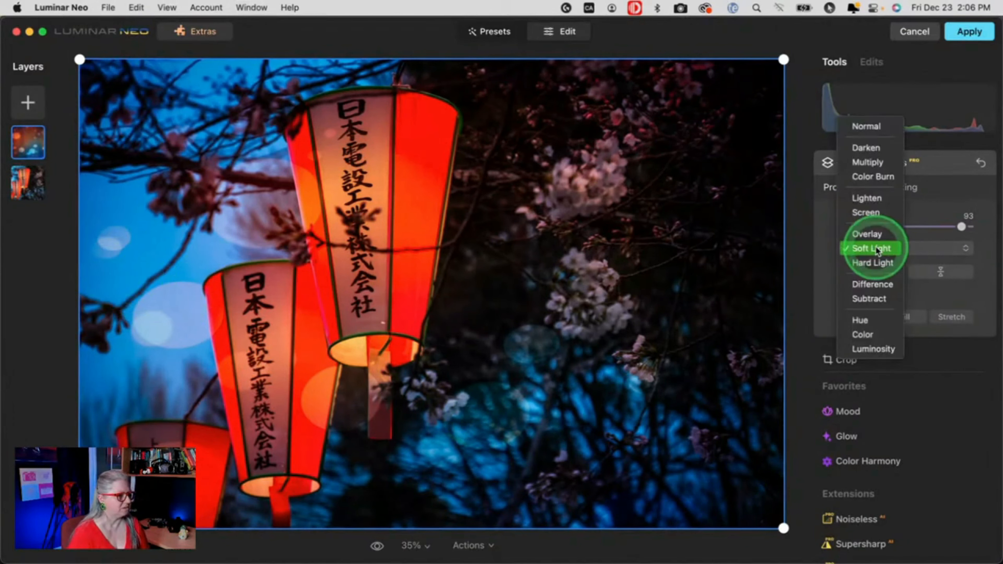
click(868, 212)
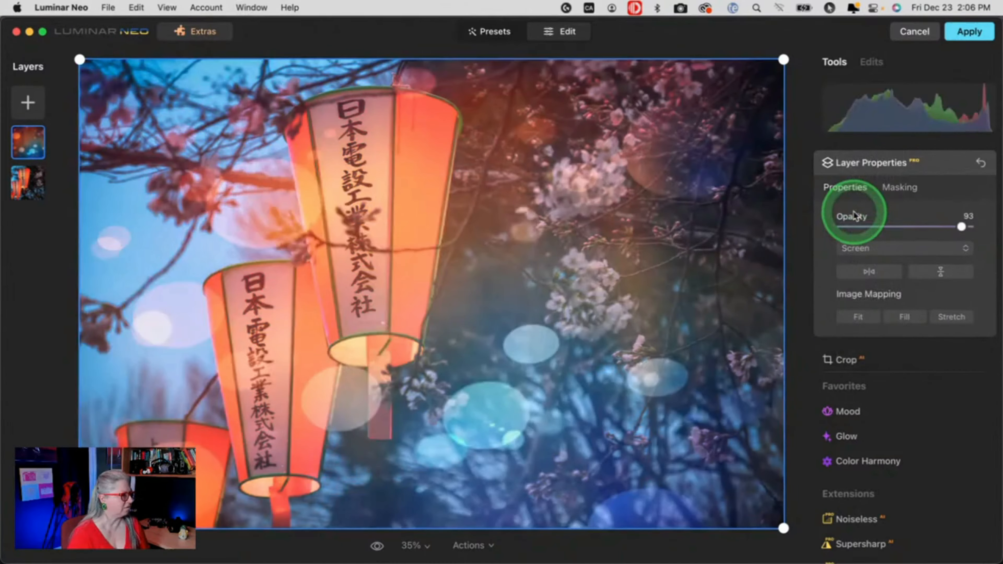
Change the bokeh layer's blend mode to Lighten and flip the layer horizontally.
click(880, 249)
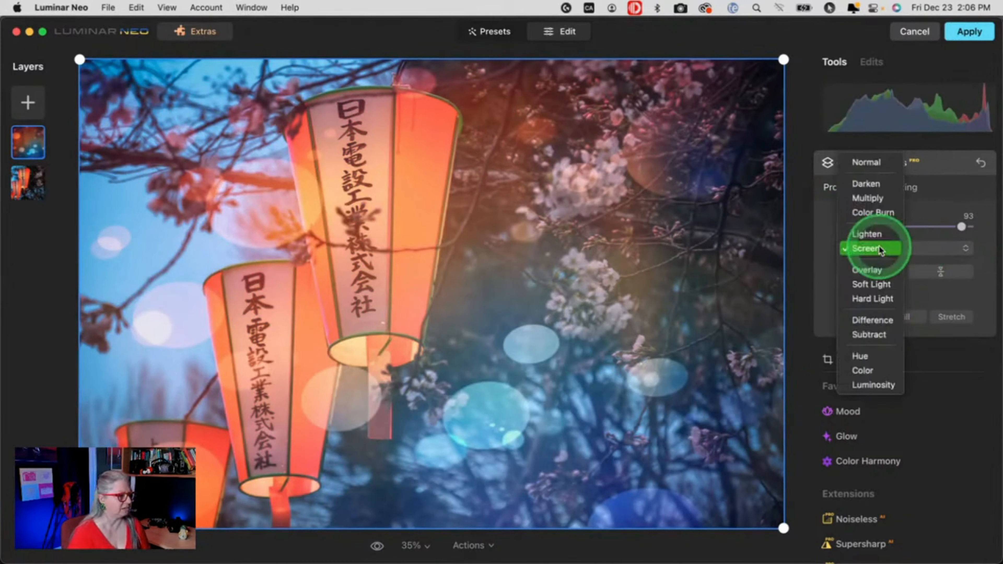
click(871, 235)
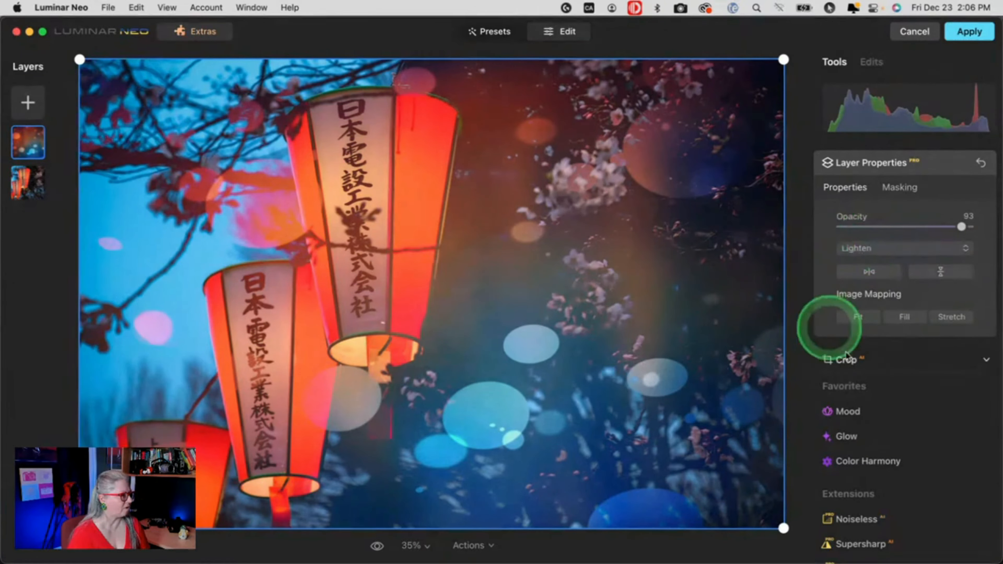
click(870, 272)
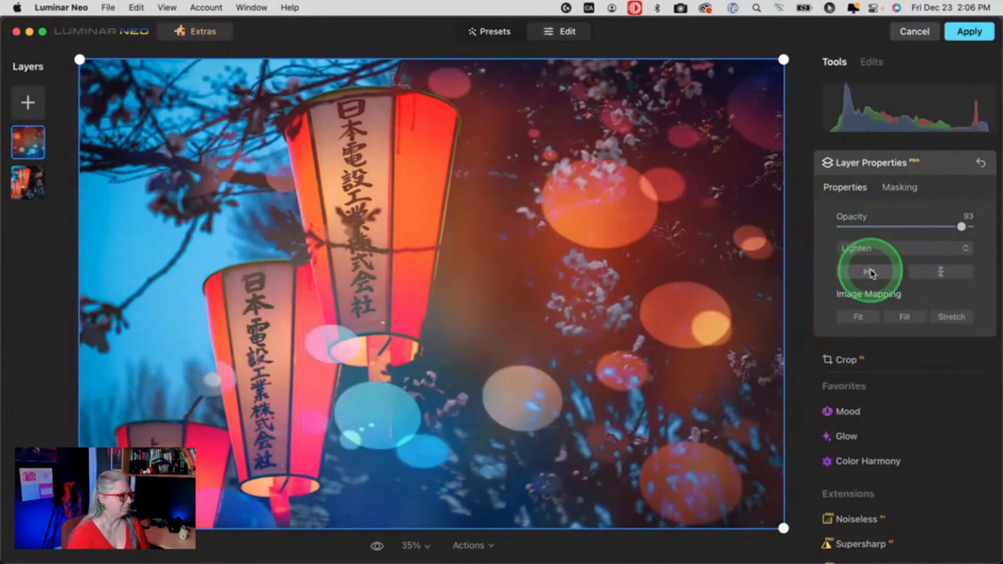
Try the Overlay blend mode on the bokeh layer with its opacity at 55.
click(869, 248)
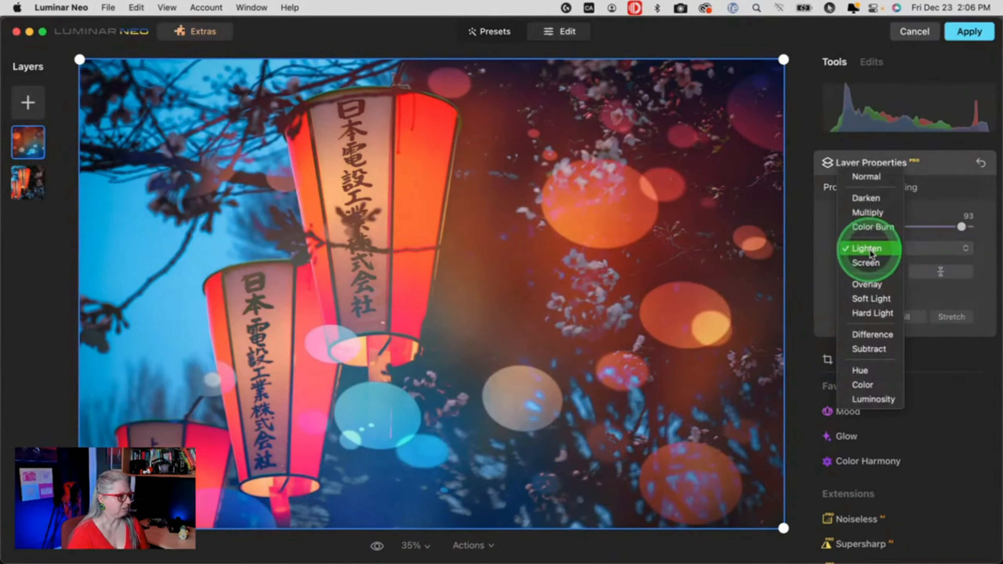
click(871, 284)
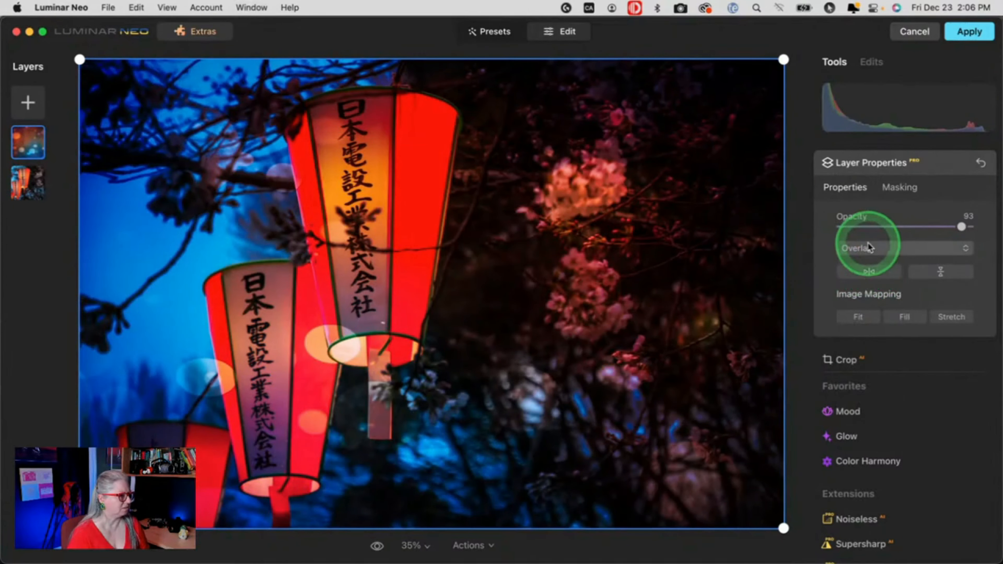
drag(962, 226, 912, 226)
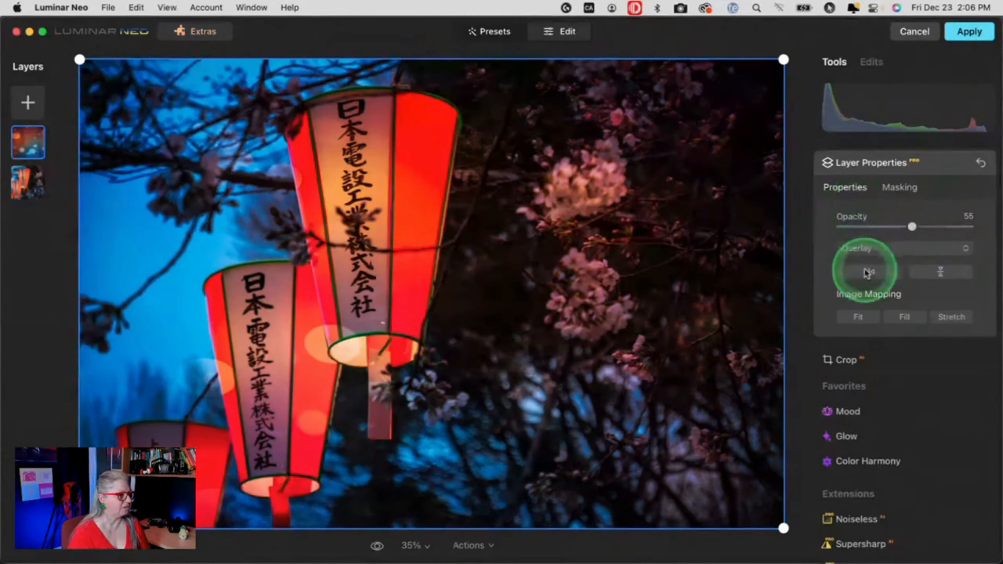
Try the Darken blend mode on the bokeh layer with its opacity at 100.
click(871, 249)
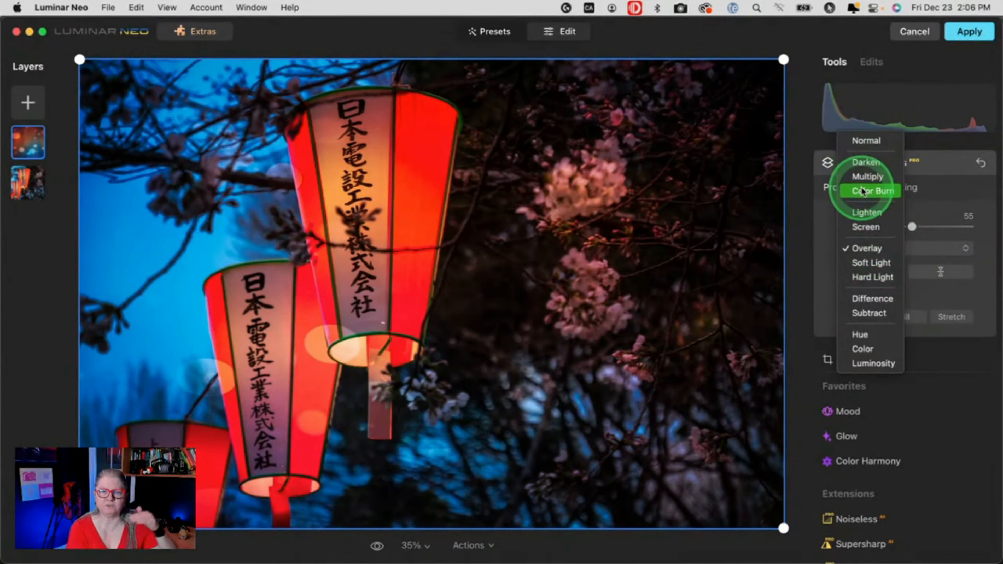
click(864, 162)
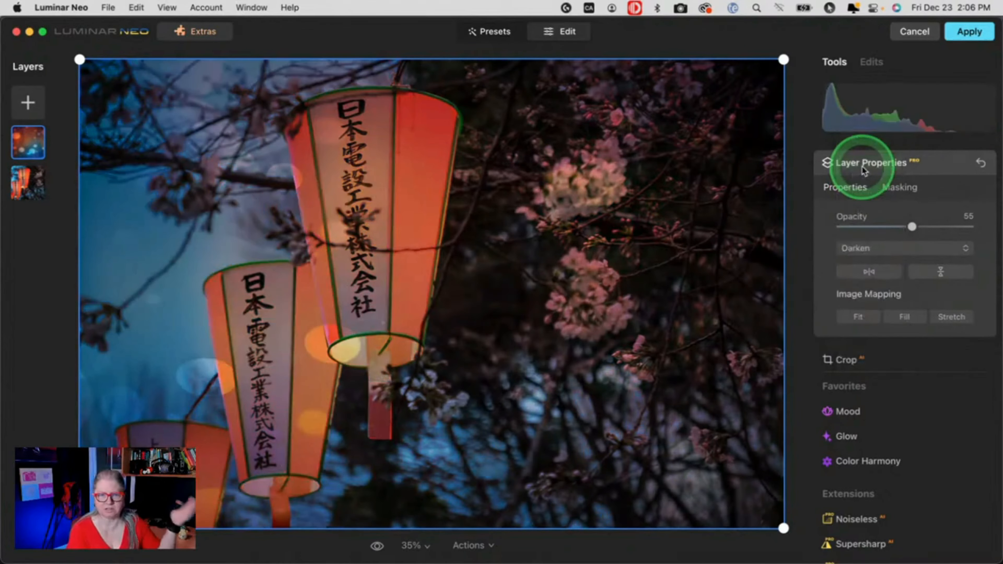
drag(912, 227, 991, 227)
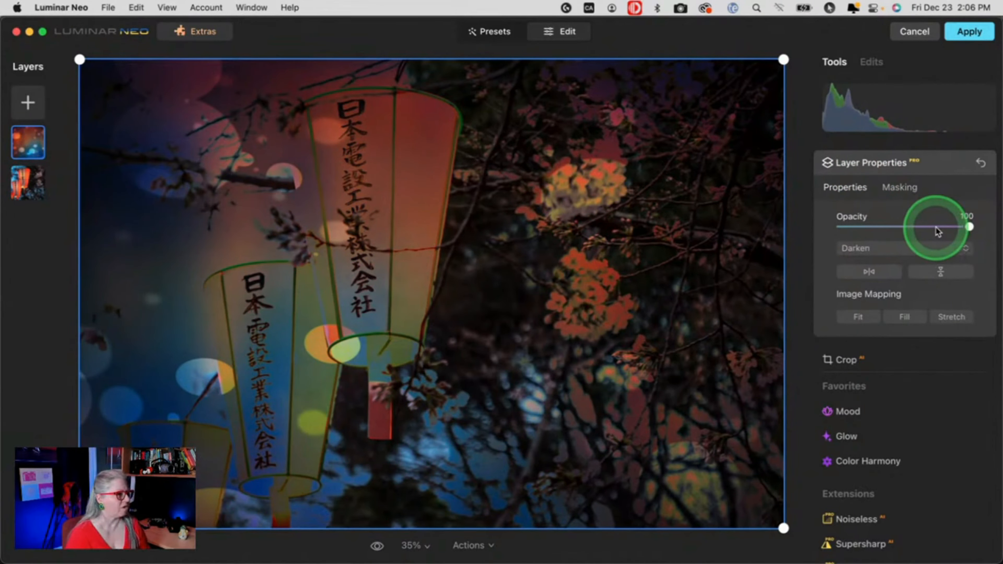
Try the Multiply, Lighten, Screen and Overlay blend modes on the bokeh layer one after another.
click(871, 248)
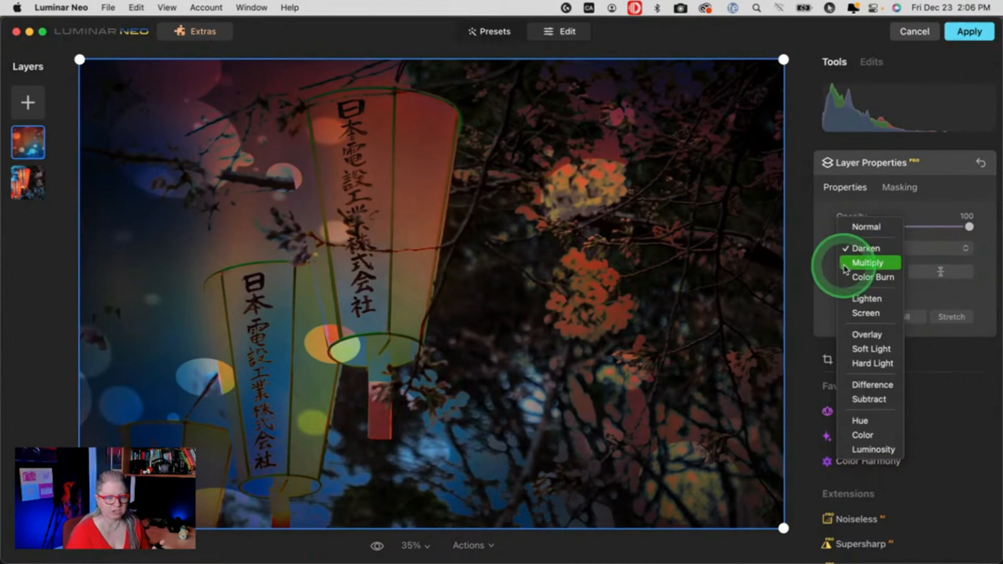
click(868, 261)
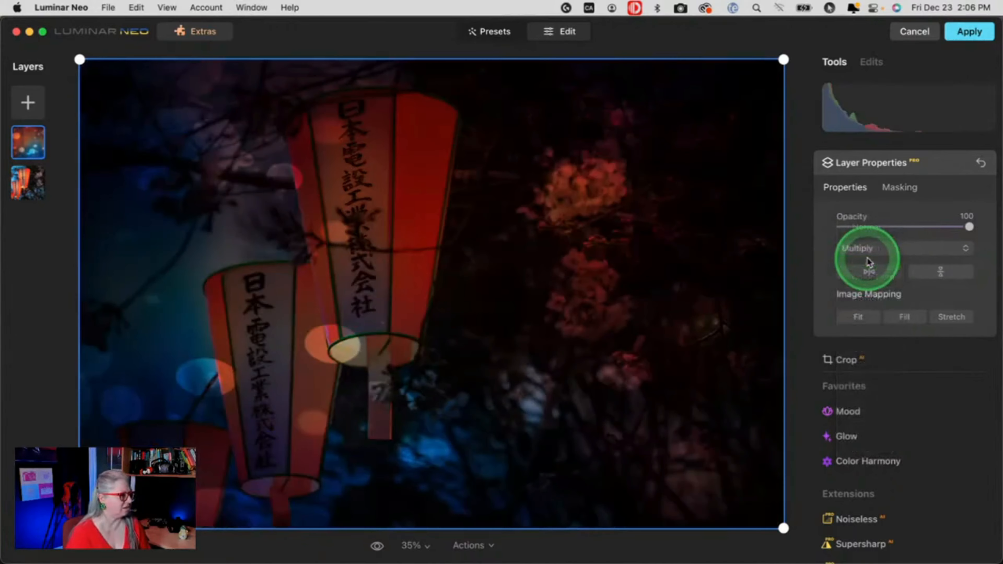
click(878, 251)
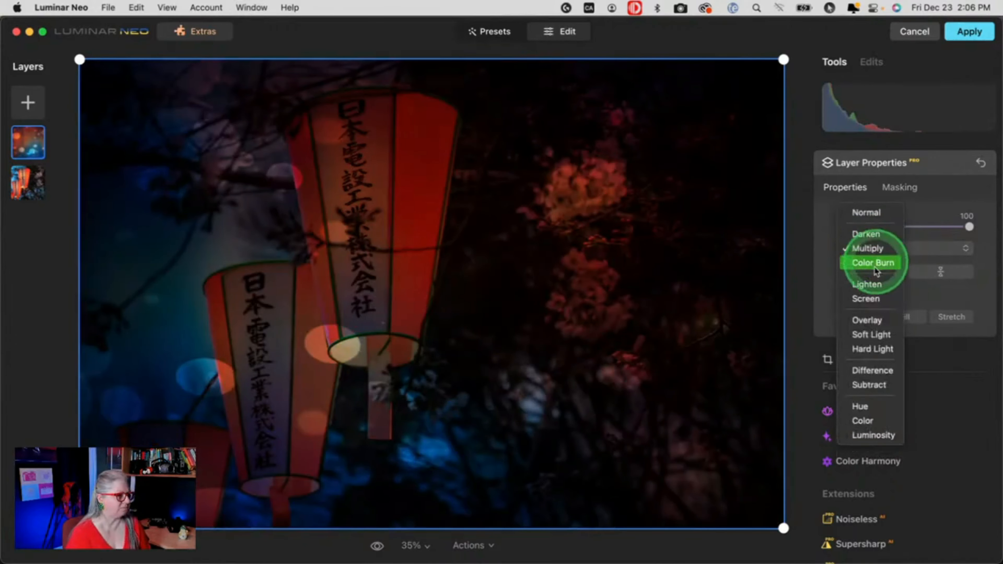
click(872, 285)
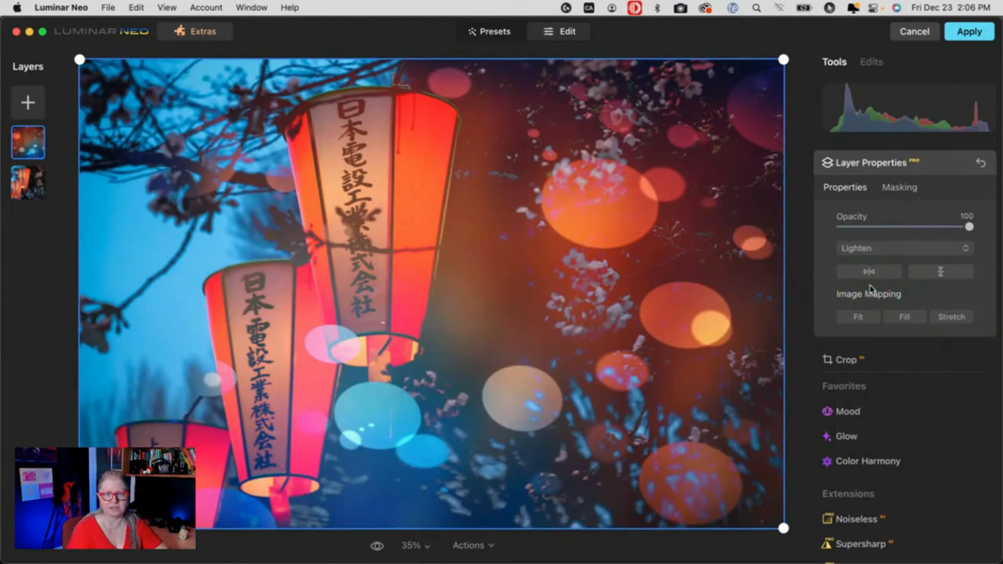
click(884, 249)
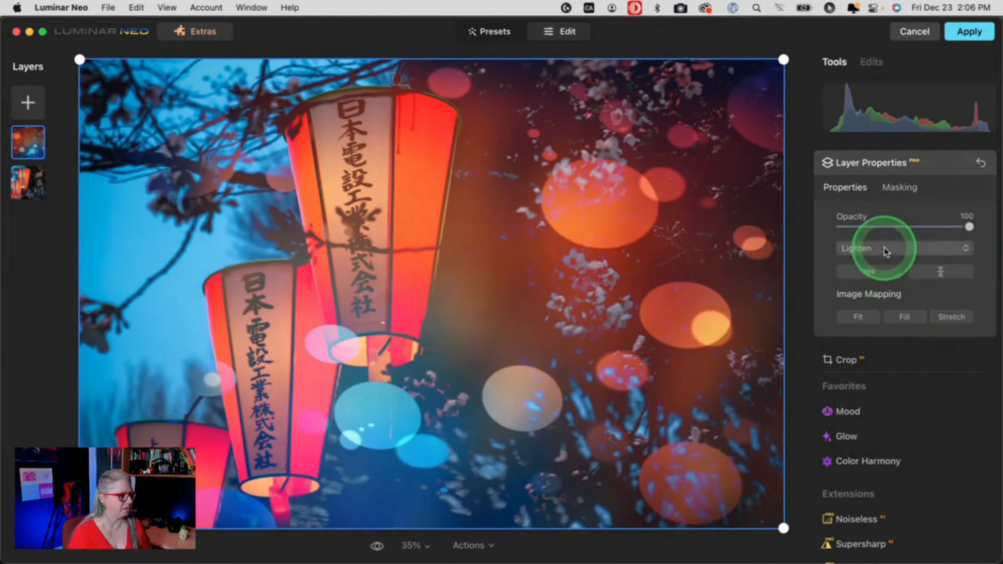
click(885, 263)
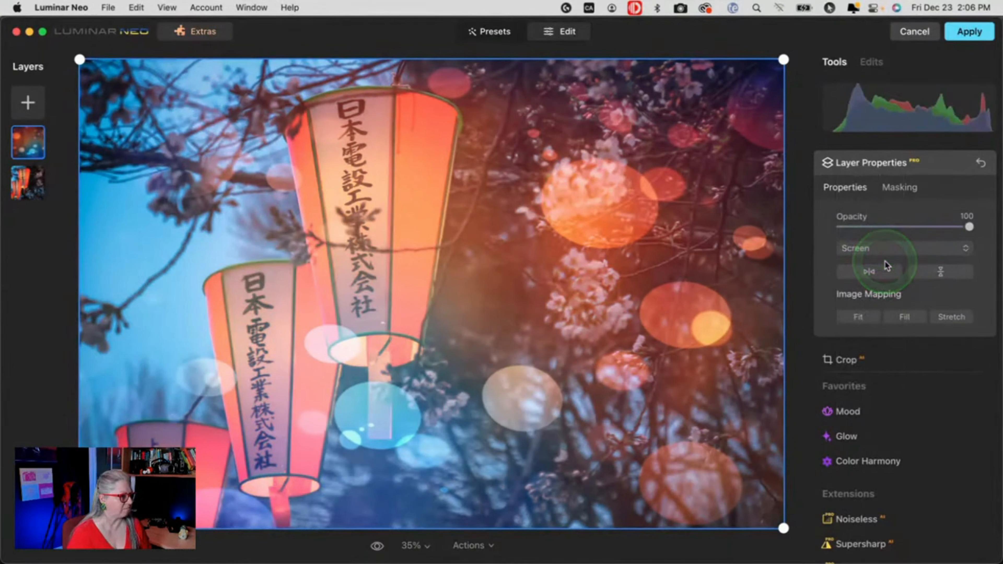
click(874, 249)
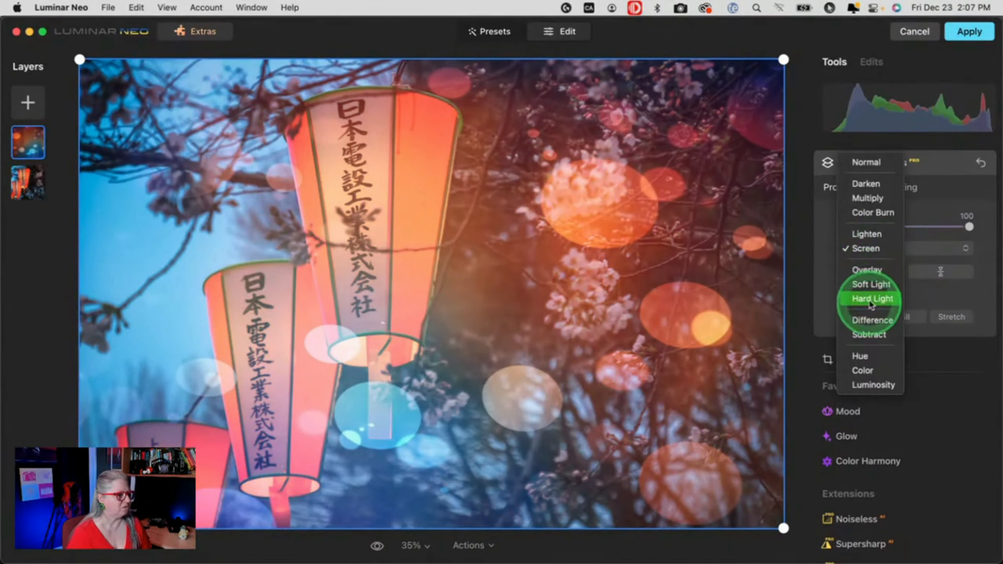
click(866, 271)
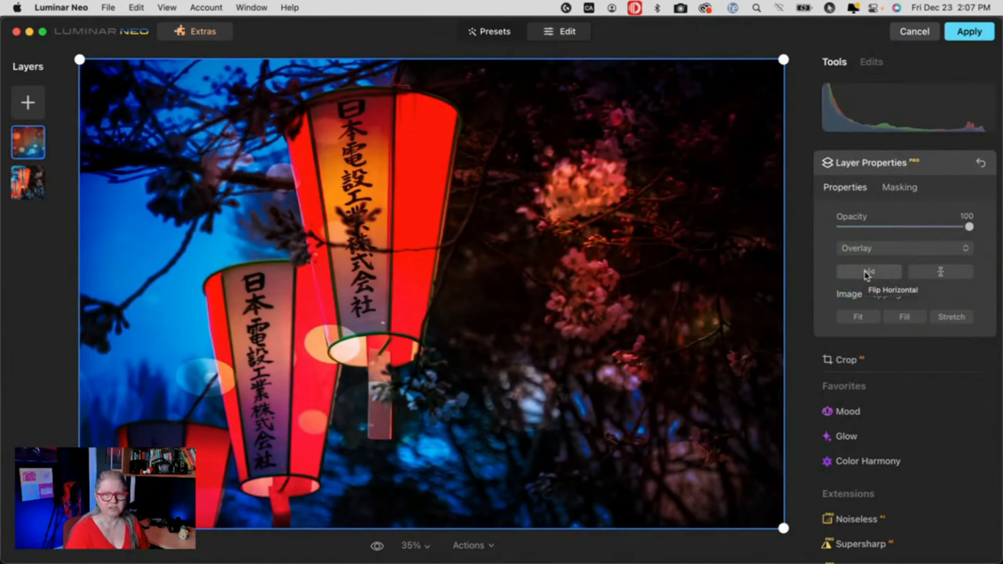
Set the bokeh layer to Soft Light at 87 opacity and flip it both vertically and horizontally.
click(872, 249)
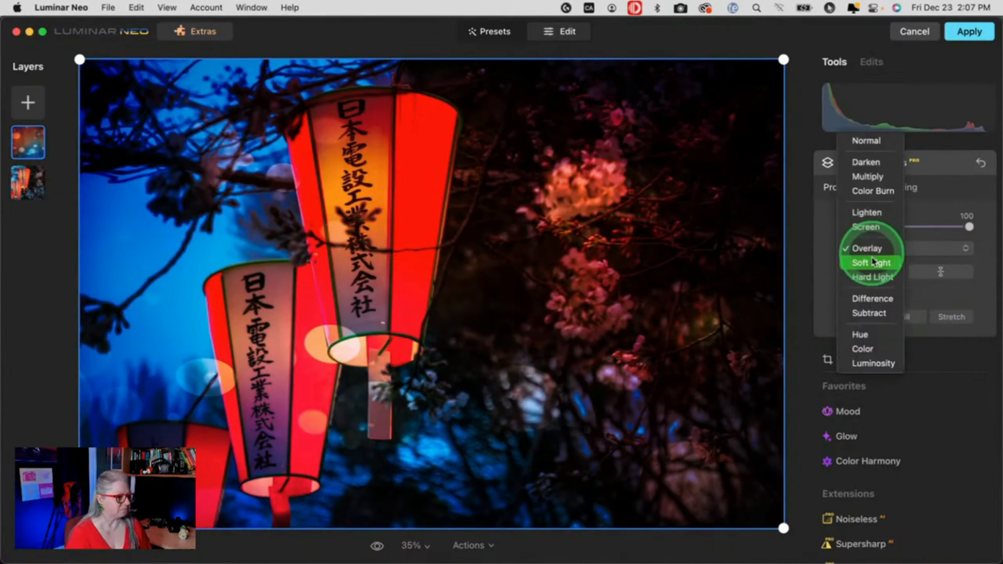
click(871, 263)
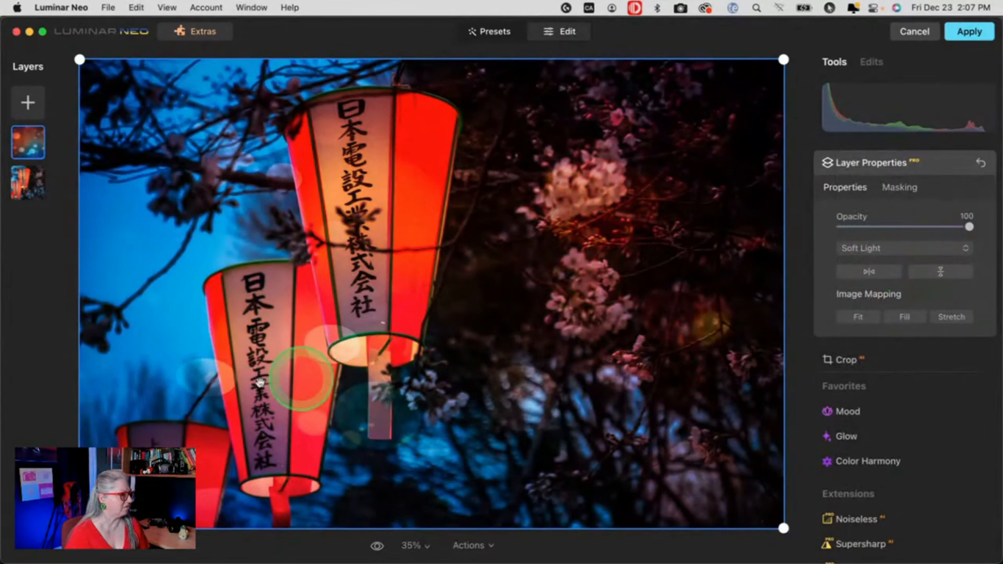
mouse_move(968, 227)
mouse_down()
mouse_move(810, 224)
mouse_move(955, 231)
mouse_up()
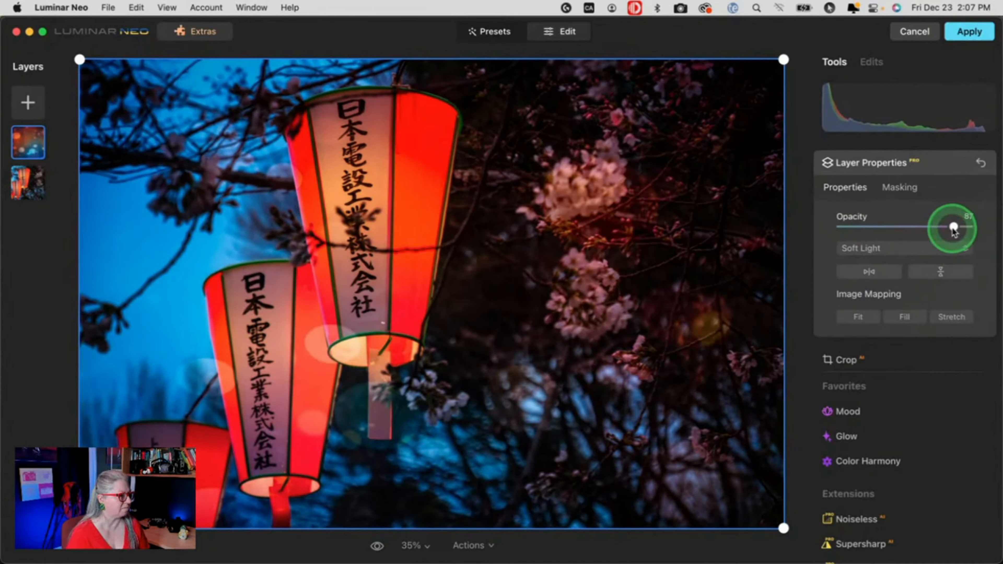
click(942, 273)
click(871, 271)
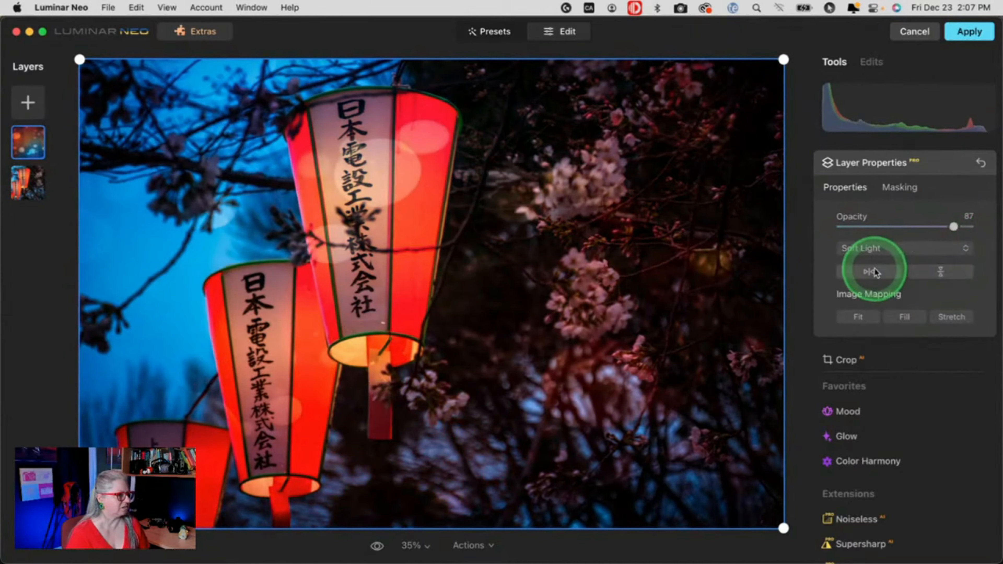
Try Hard Light on the bokeh layer, set its opacity to 78 and return the blend mode to Soft Light.
click(876, 248)
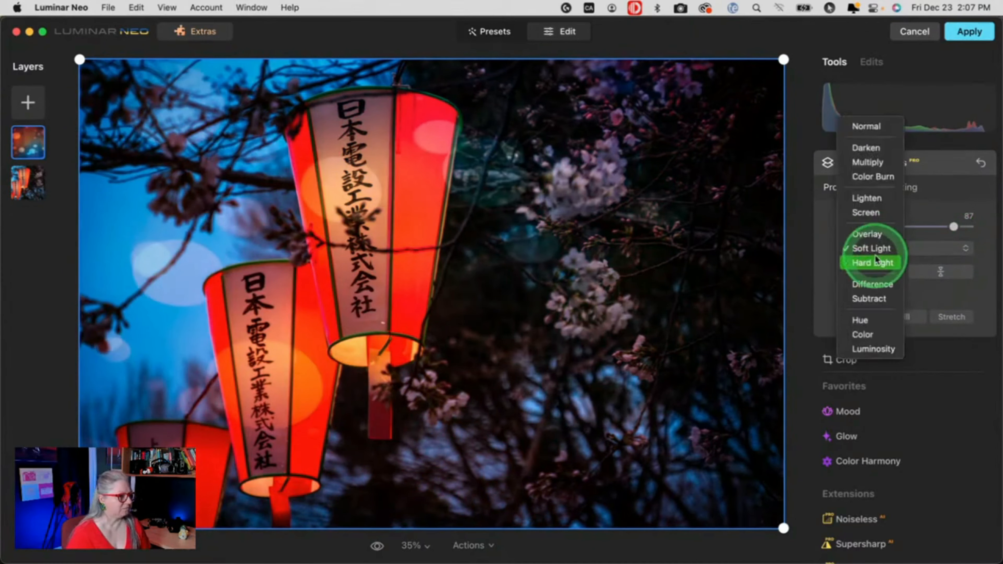
click(867, 262)
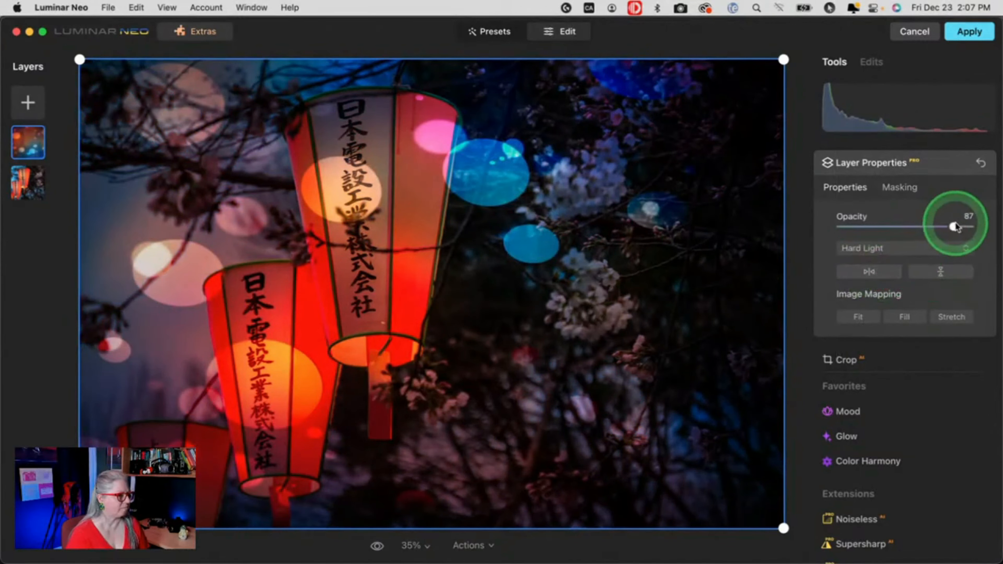
mouse_move(954, 226)
mouse_down()
mouse_move(868, 226)
mouse_move(952, 224)
mouse_move(916, 224)
mouse_move(952, 224)
mouse_move(943, 226)
mouse_up()
click(871, 249)
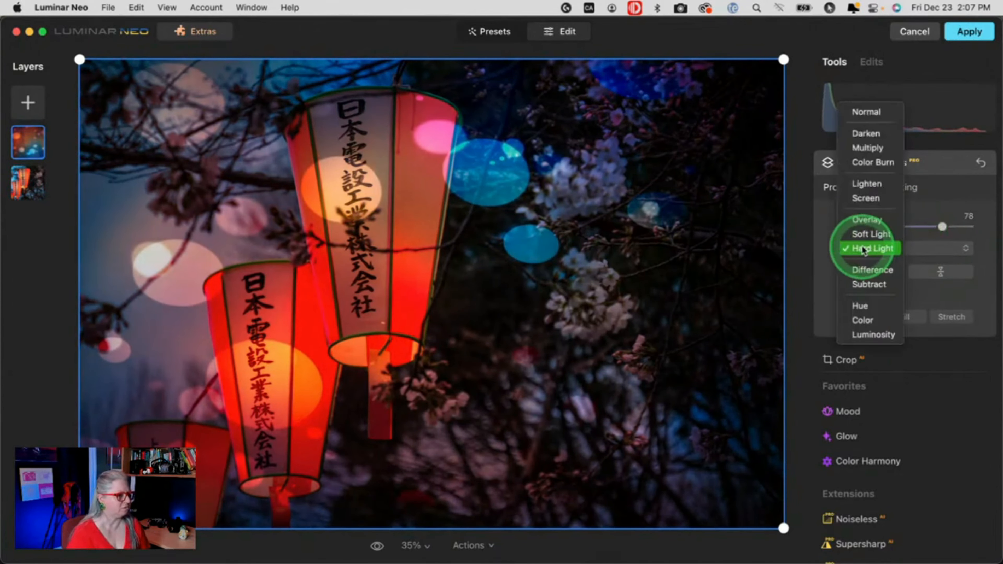
click(866, 234)
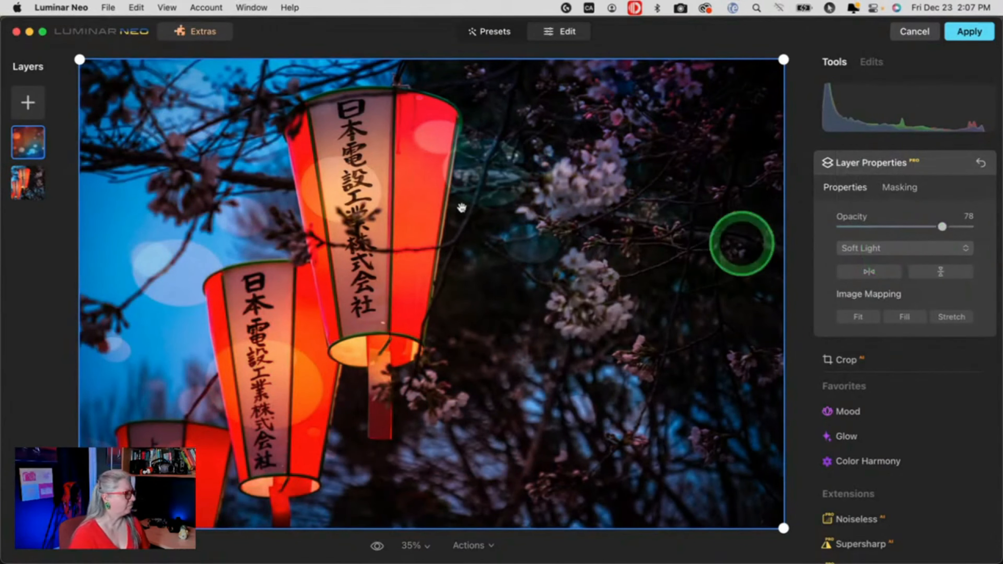
Add the bokeh image with pink circles from the full My Images collection as a new layer.
click(25, 103)
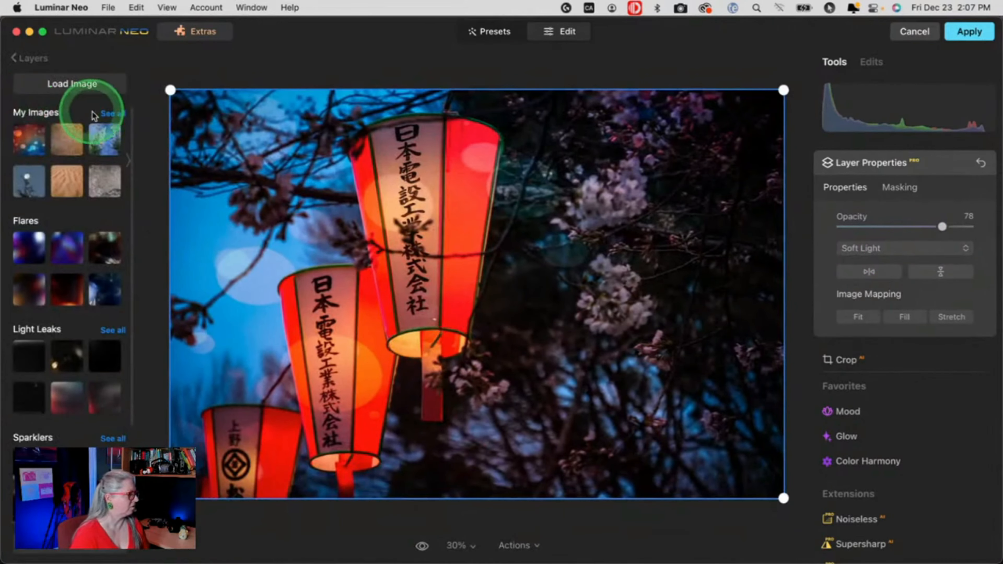
click(113, 114)
scroll(81, 212, down, 3)
scroll(80, 211, down, 5)
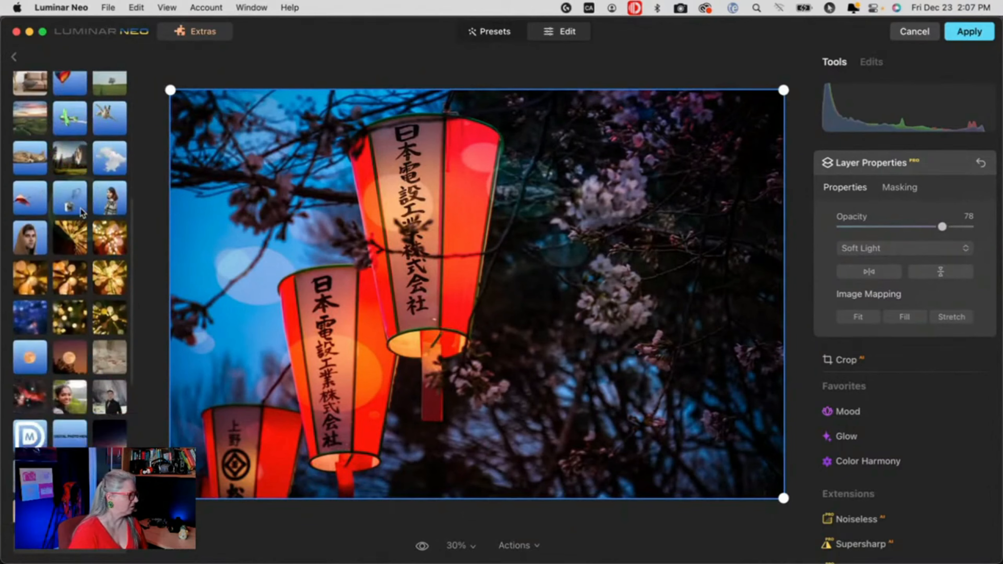
scroll(82, 213, down, 5)
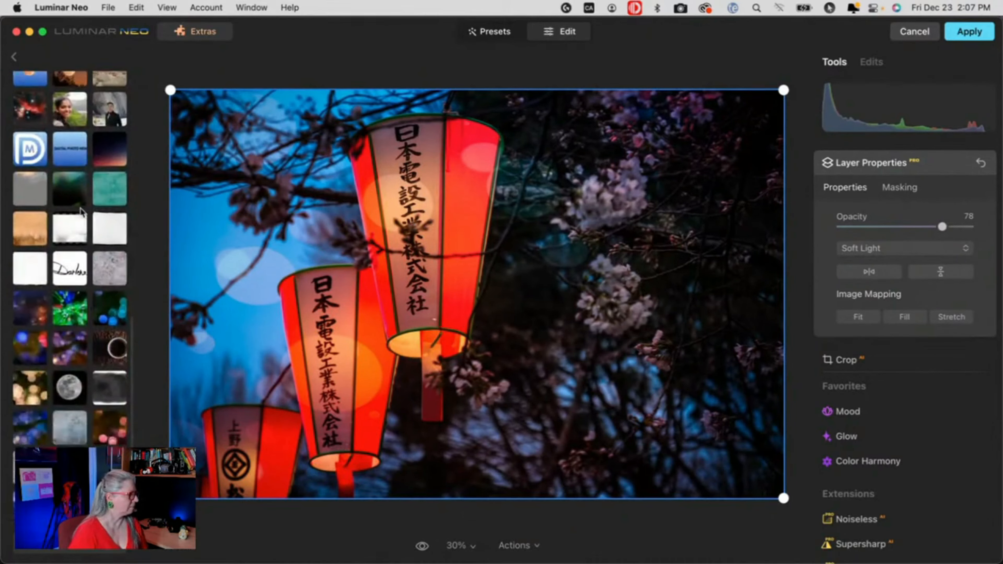
click(64, 202)
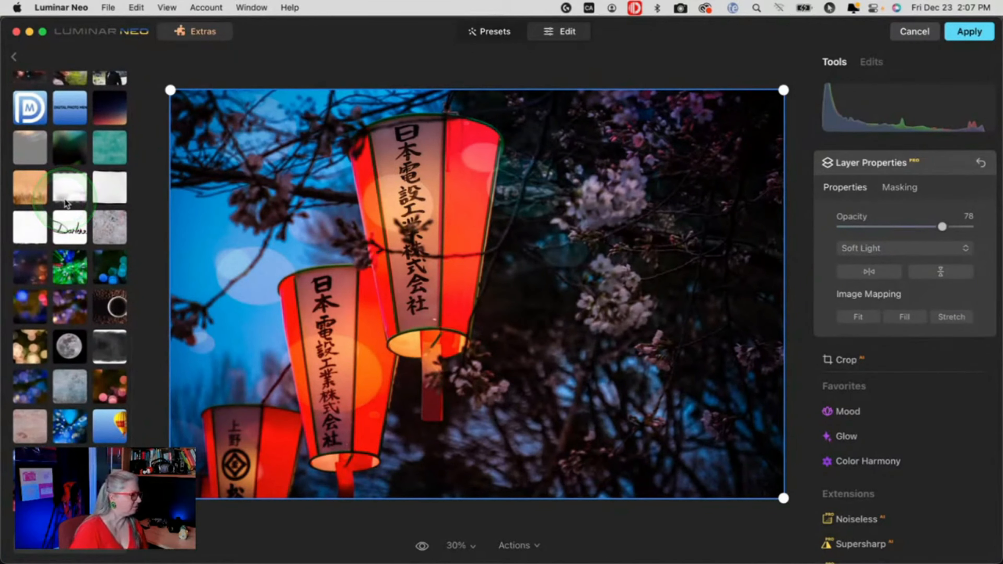
click(108, 396)
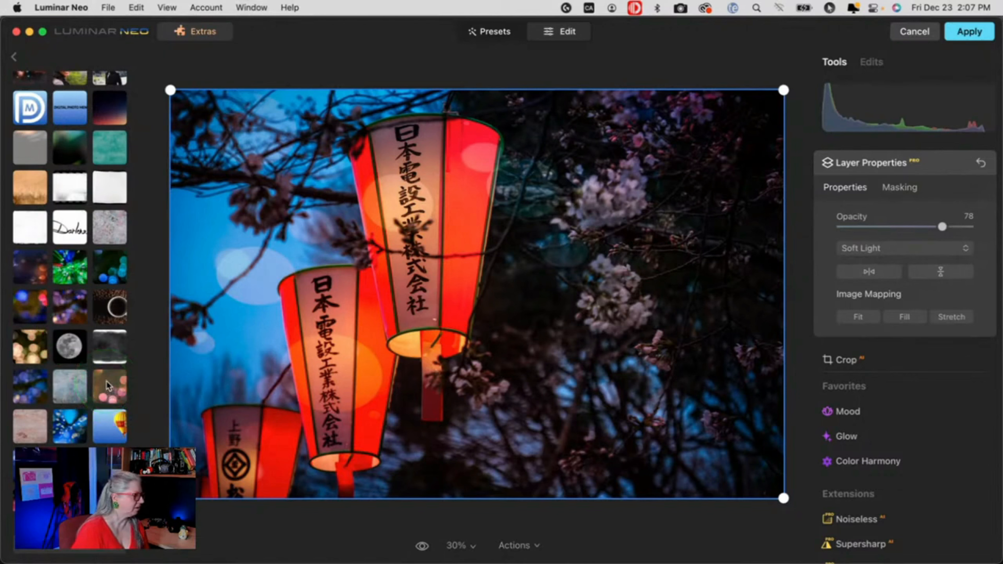
click(106, 381)
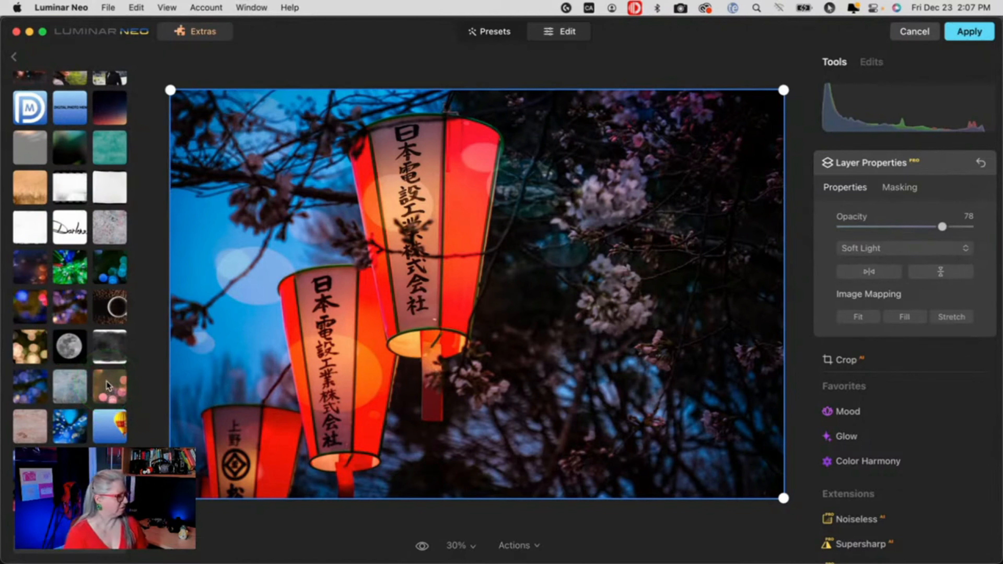
click(107, 381)
Hide the DPM-ultimate-bokeh-pack-19.jpg layer, leaving the new pink bokeh layer selected.
click(798, 357)
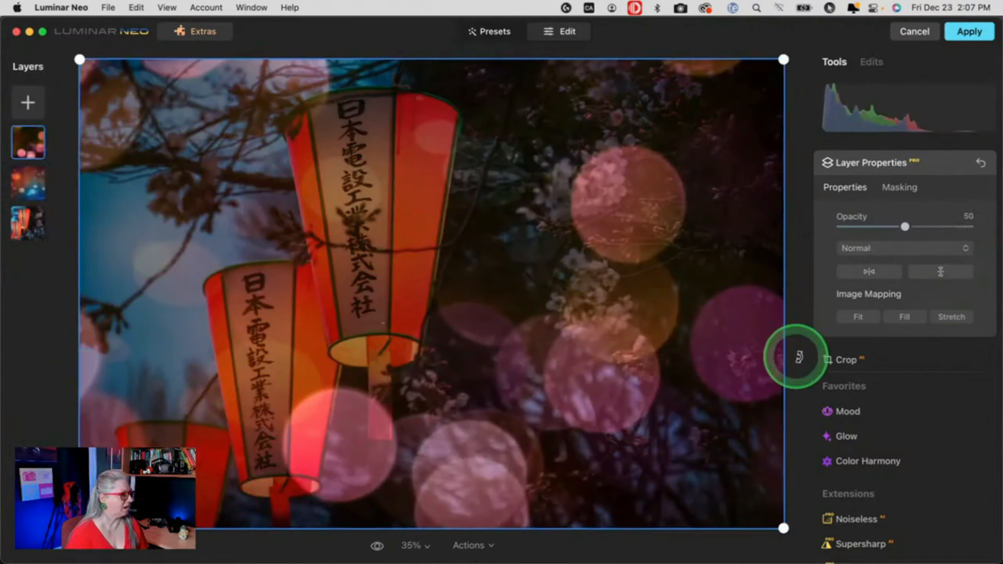
click(872, 268)
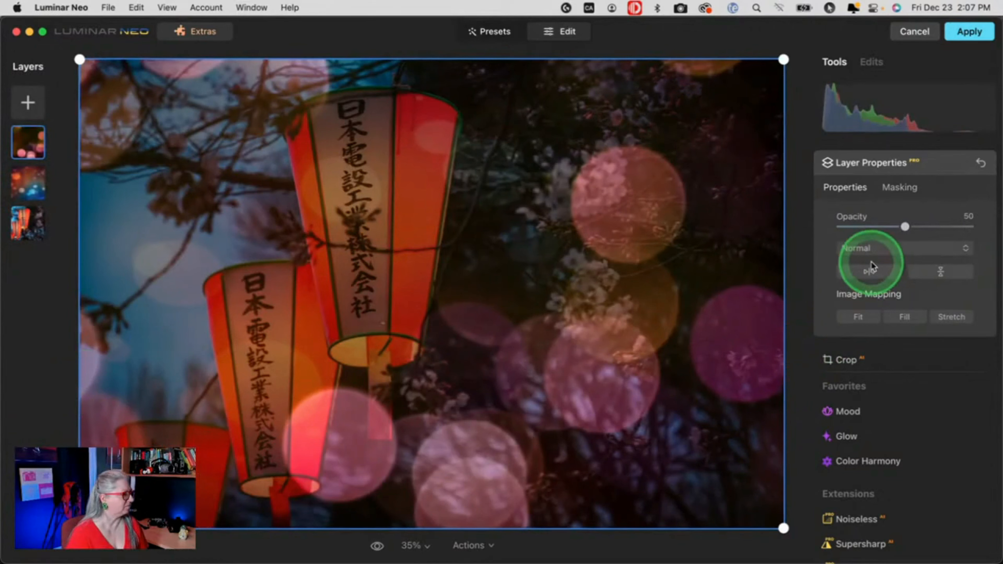
right_click(34, 182)
click(37, 187)
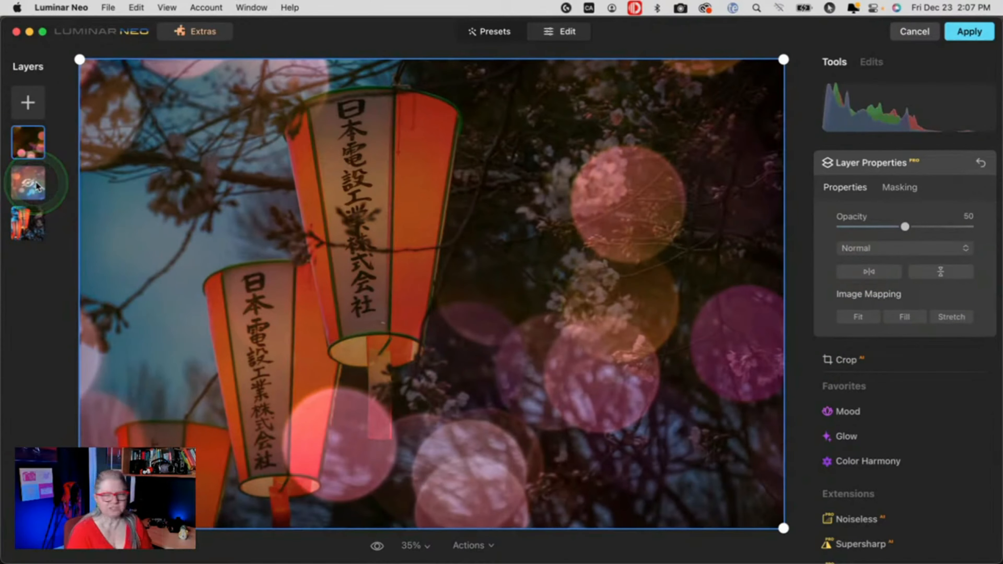
click(574, 234)
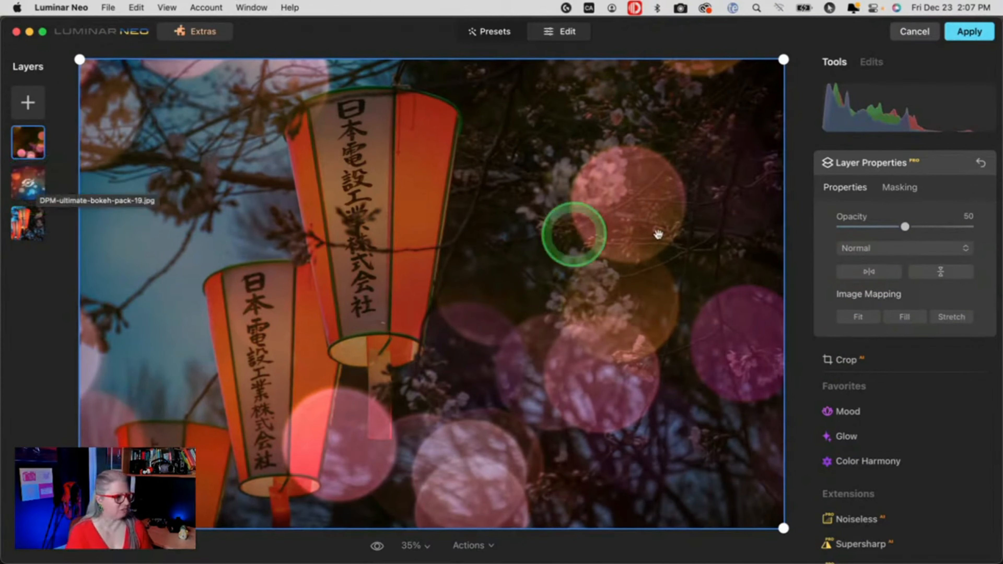
Try Overlay and Screen on the pink bokeh layer, settle on the Lighten blend mode and set its opacity to 79.
click(871, 247)
click(867, 356)
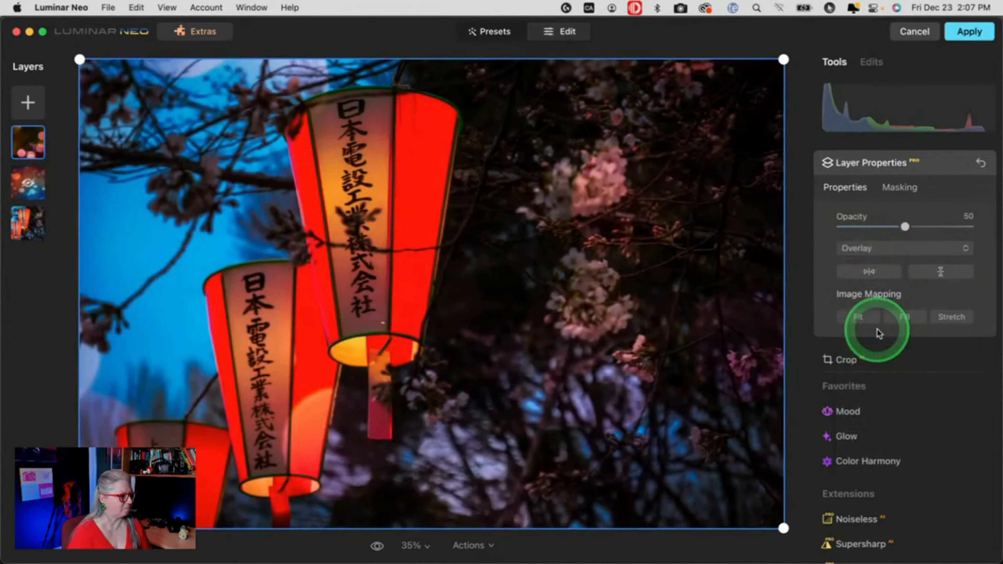
click(865, 247)
click(861, 227)
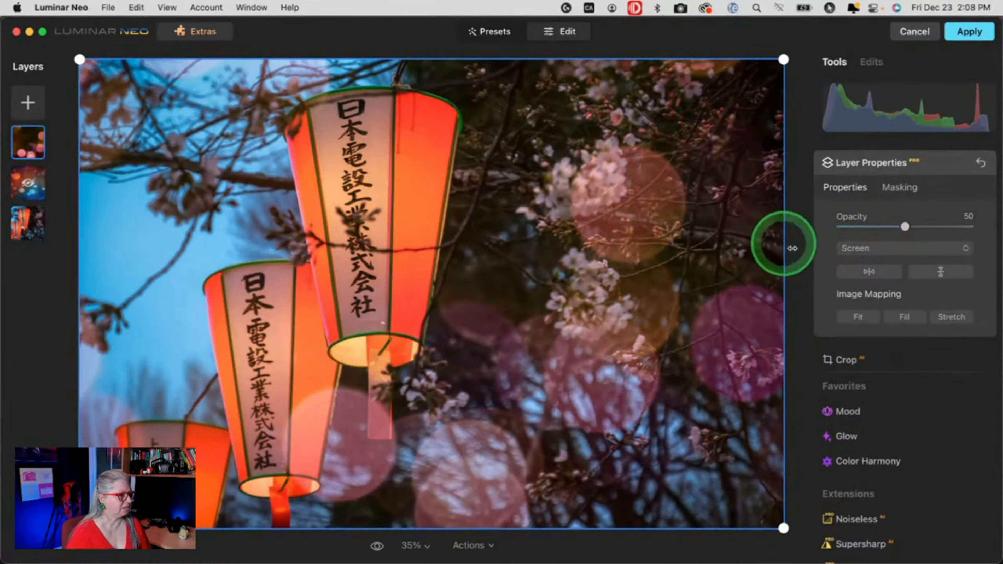
click(868, 249)
click(867, 231)
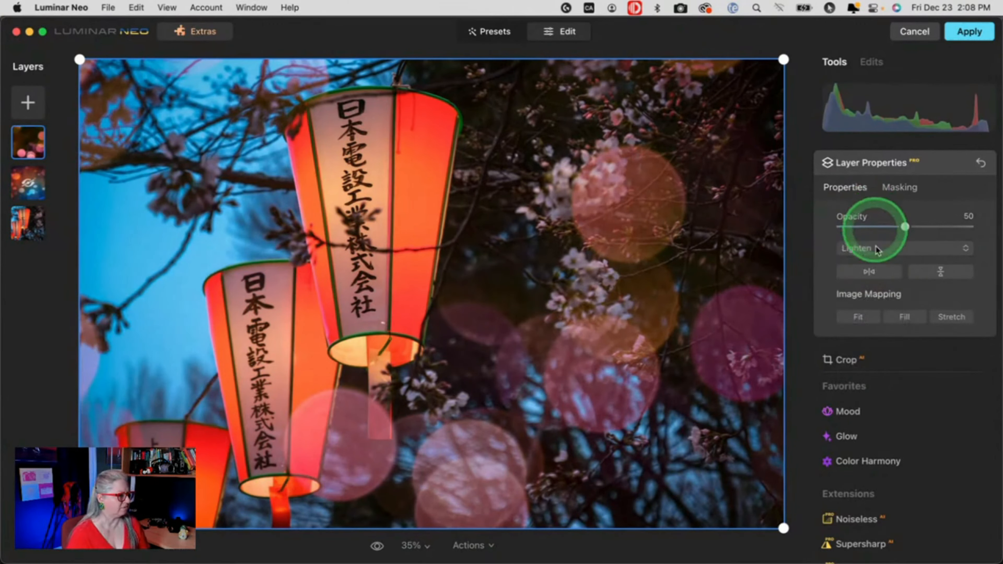
drag(906, 227, 955, 231)
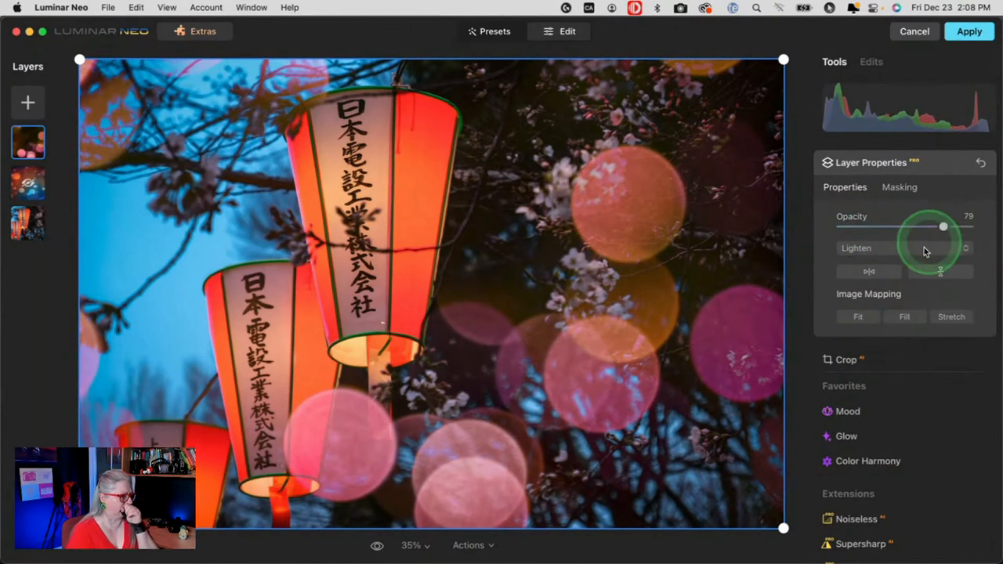
Try vertical and horizontal flips of the pink bokeh layer and return it to its original orientation.
click(941, 273)
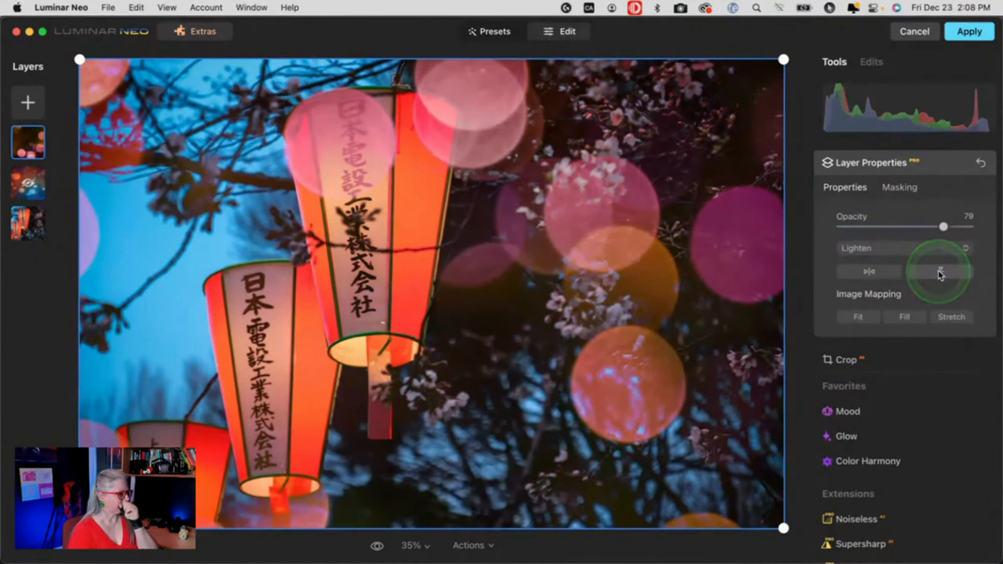
click(878, 272)
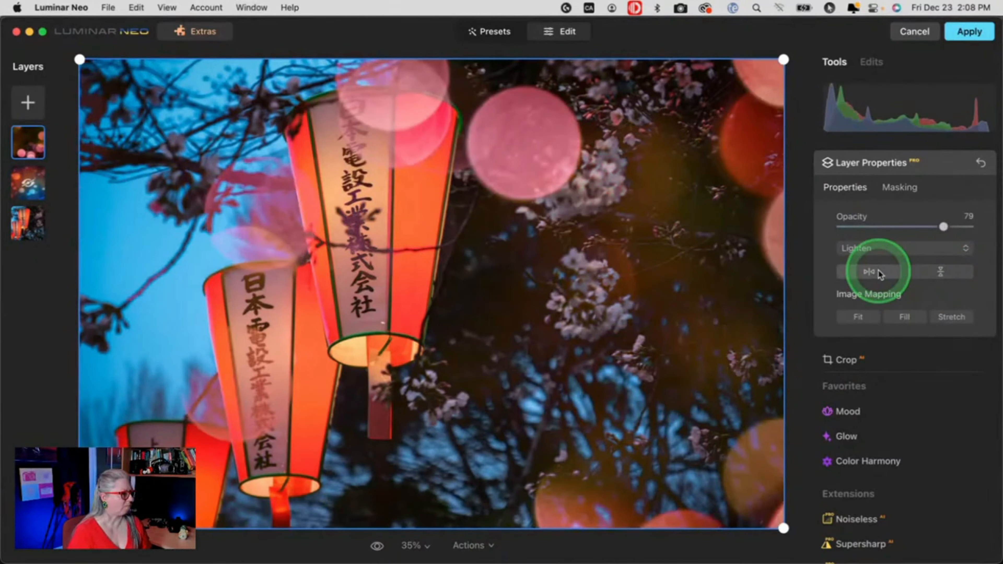
click(878, 272)
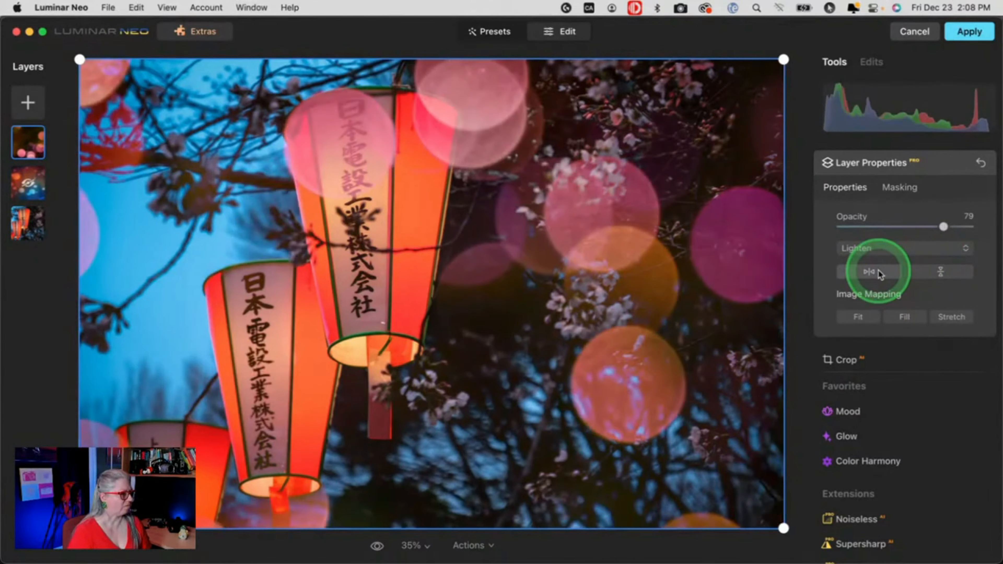
click(942, 273)
click(881, 274)
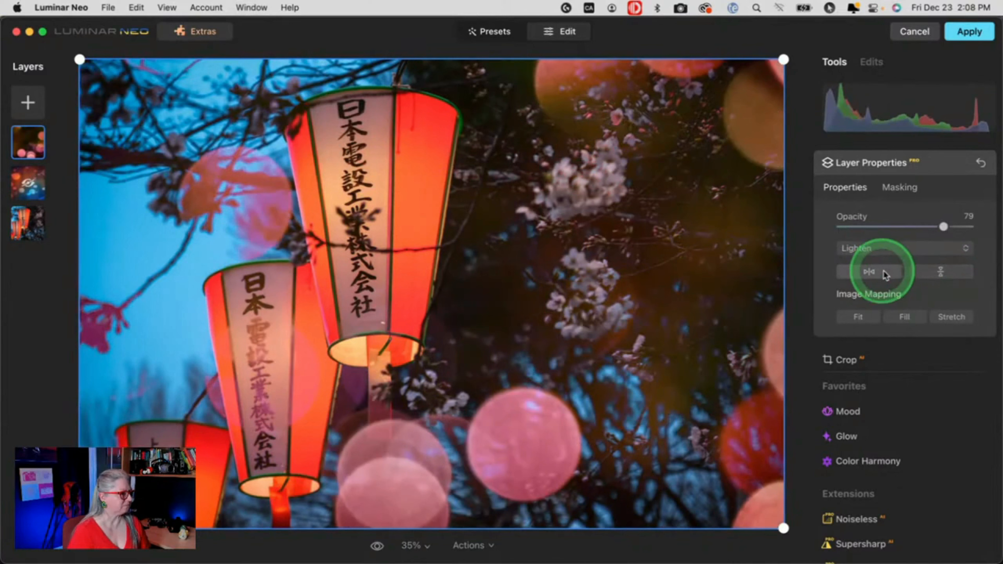
click(924, 273)
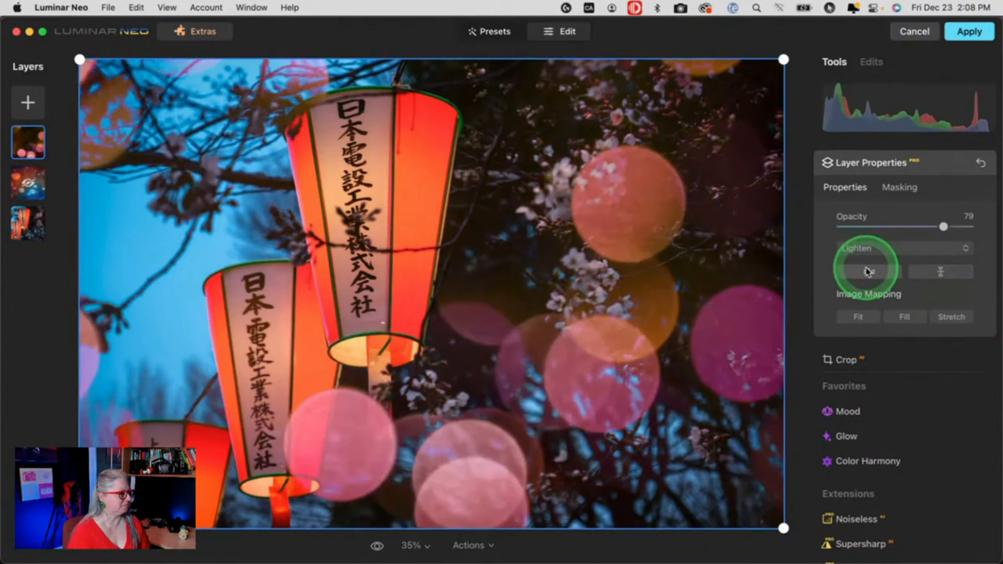
click(926, 271)
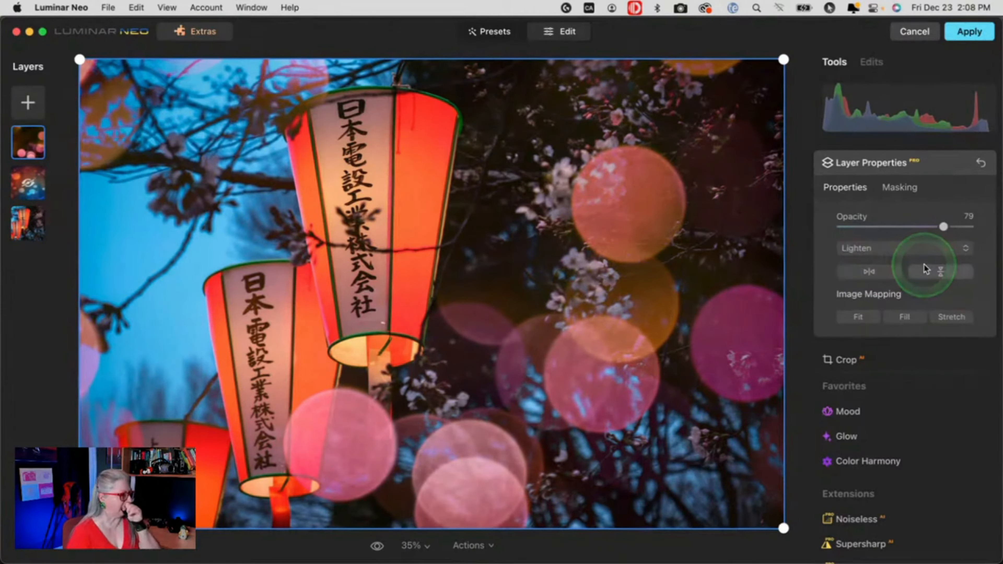
Set the bokeh layer's opacity to 53 and erase it over the middle and lower-left lanterns with a mask brush at strength 68.
drag(944, 226, 910, 229)
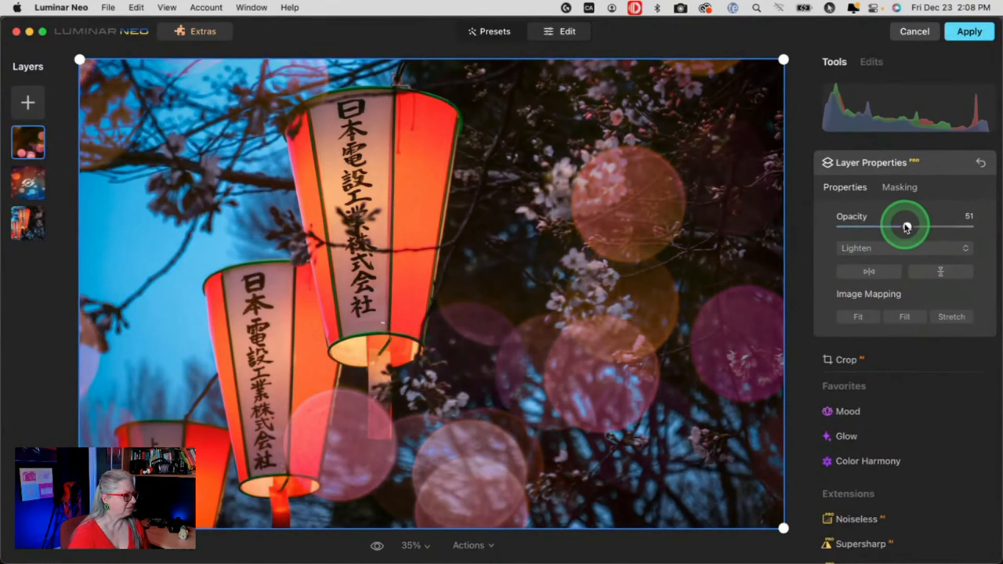
click(900, 187)
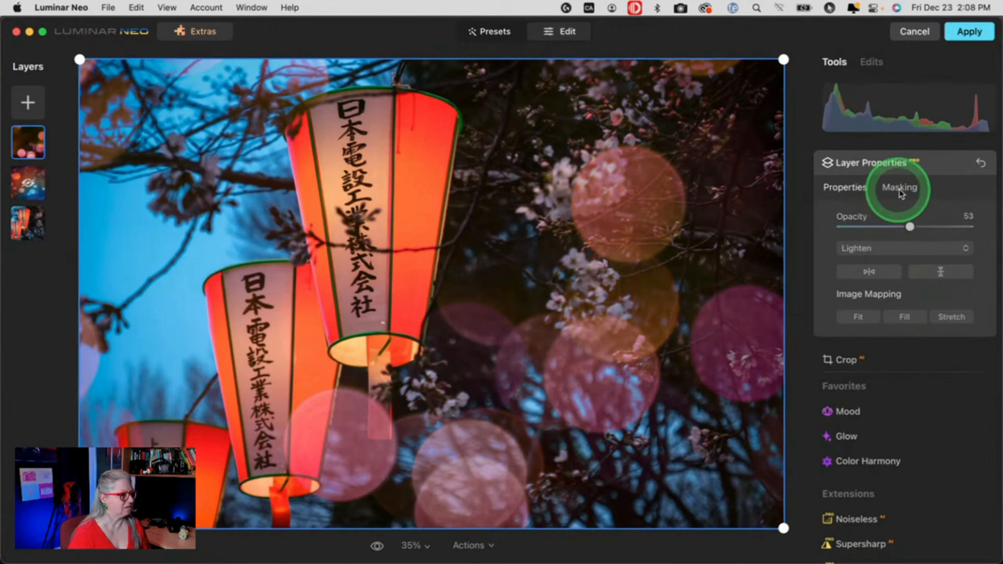
click(853, 217)
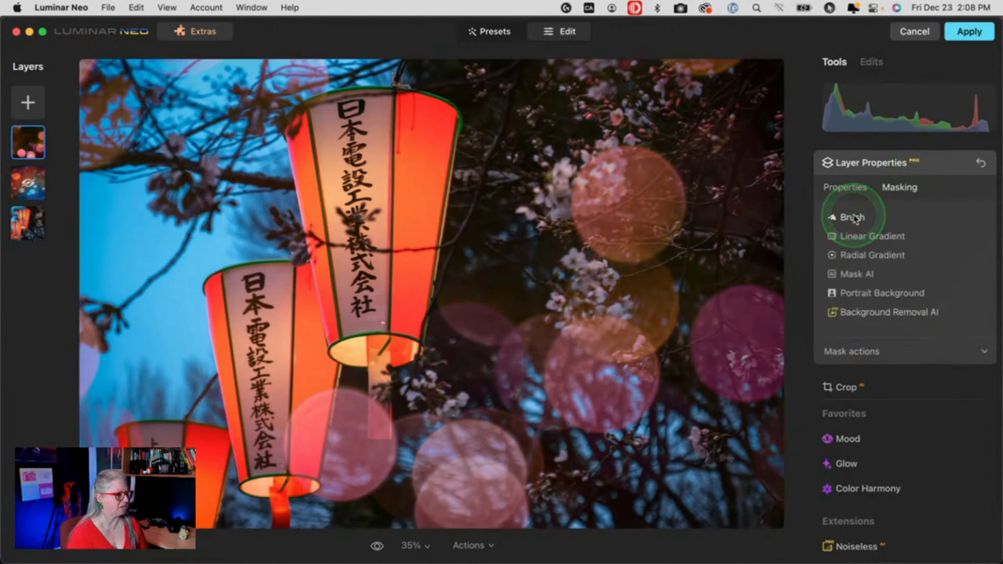
click(939, 237)
click(930, 320)
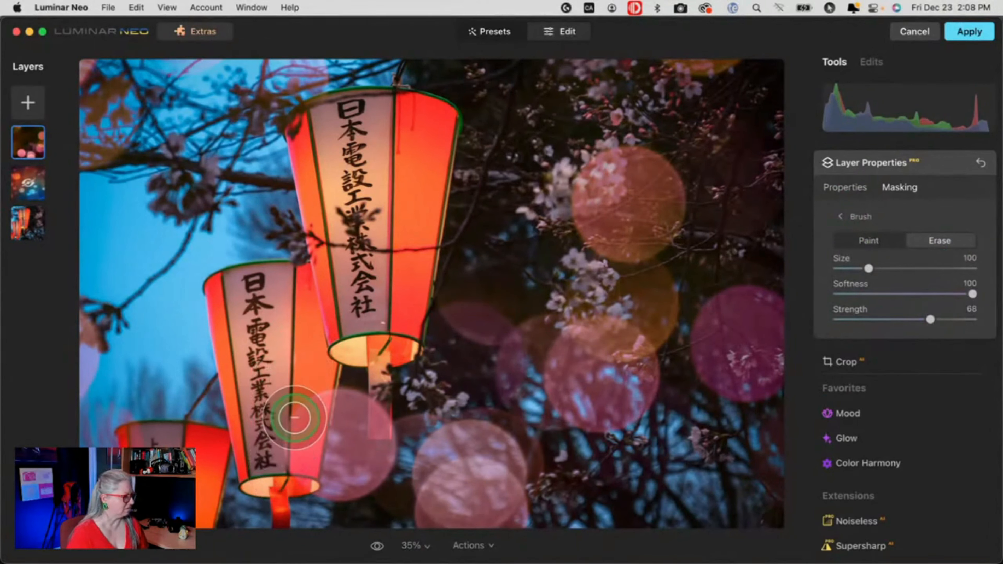
mouse_move(294, 418)
mouse_down()
mouse_move(283, 457)
mouse_move(303, 359)
mouse_move(288, 473)
mouse_move(283, 306)
mouse_move(241, 305)
mouse_move(270, 465)
mouse_move(282, 469)
mouse_move(274, 475)
mouse_move(288, 477)
mouse_move(308, 358)
mouse_up()
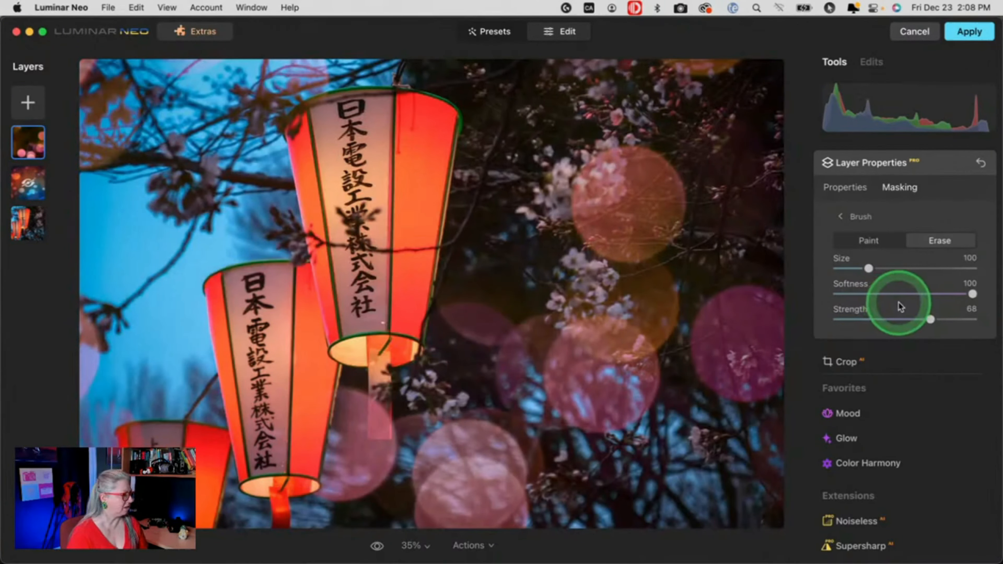
drag(159, 492, 156, 484)
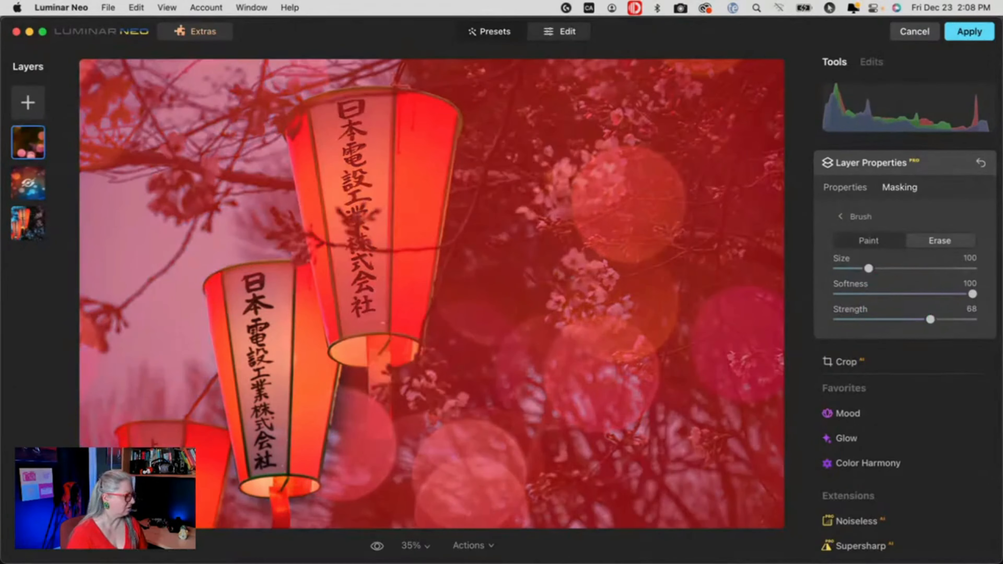
mouse_move(140, 450)
mouse_down()
mouse_move(185, 447)
mouse_move(197, 472)
mouse_up()
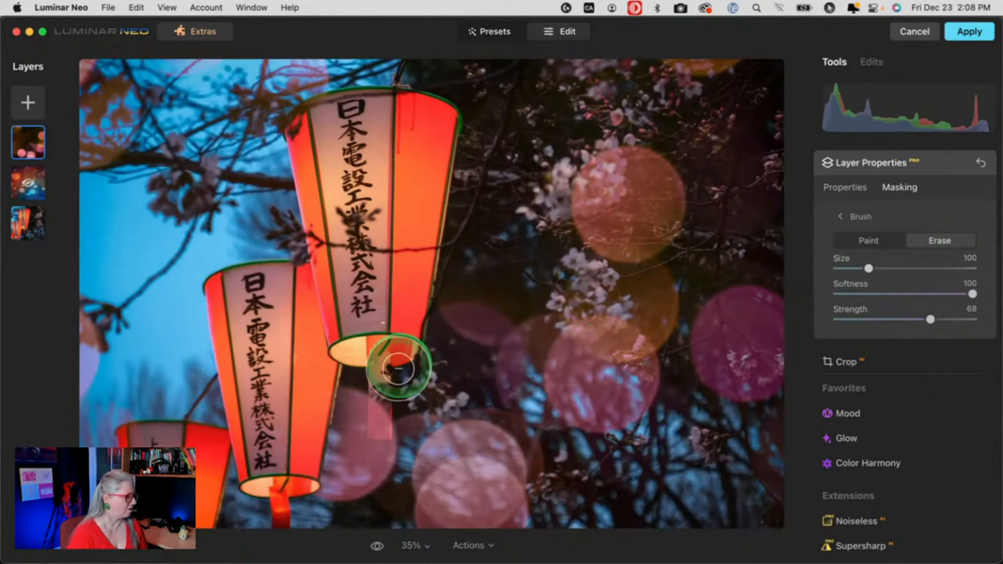
Reduce the erasing brush to size 52 and remove the bokeh over the tag hanging below the largest lantern.
key(bracketleft)
key(bracketleft)
drag(381, 376, 380, 430)
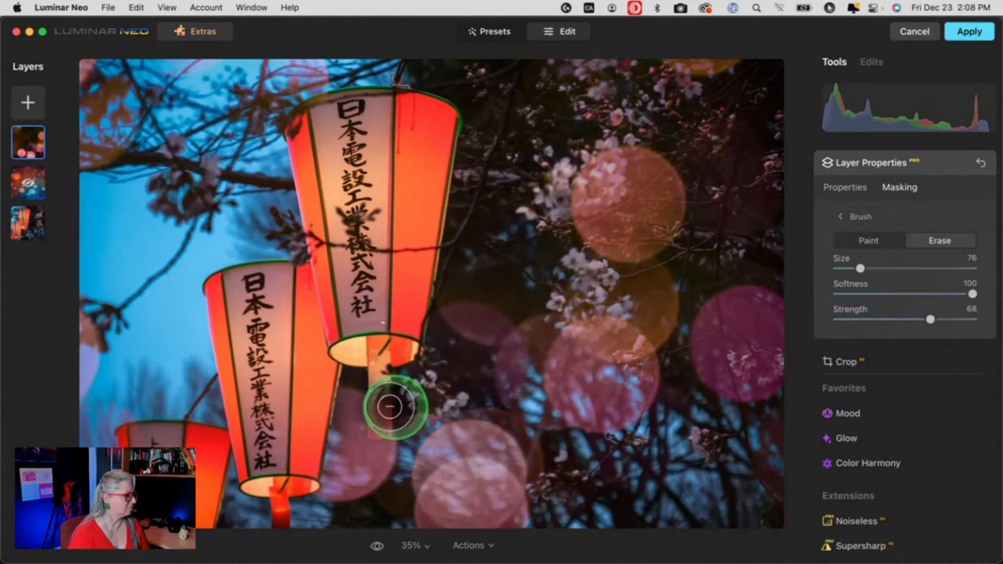
key(bracketleft)
key(bracketleft)
mouse_move(376, 395)
mouse_down()
mouse_move(376, 426)
mouse_move(376, 378)
mouse_move(381, 429)
mouse_move(381, 366)
mouse_up()
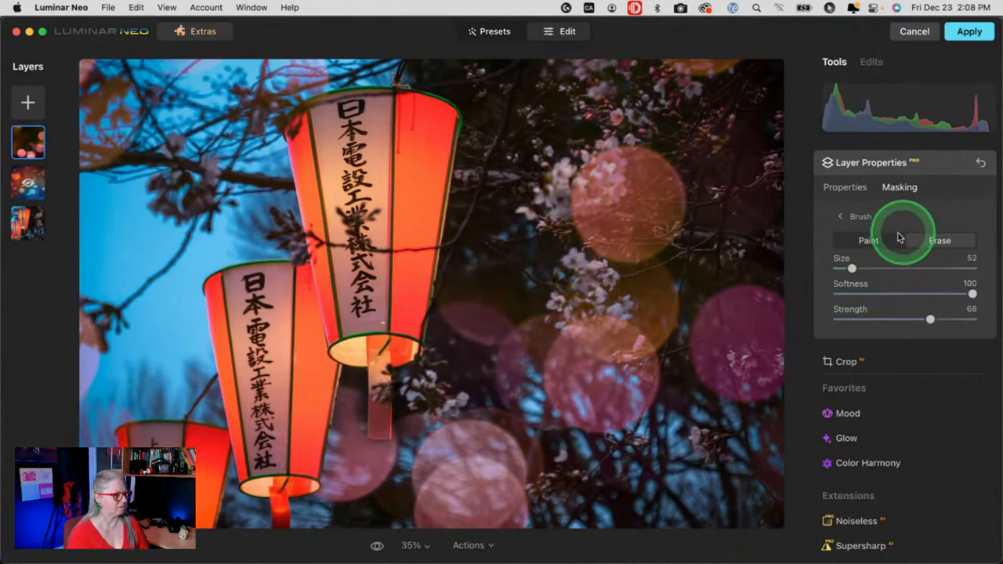
Paint the bokeh back in around the hanging tag using a mask brush of size 28.
click(869, 242)
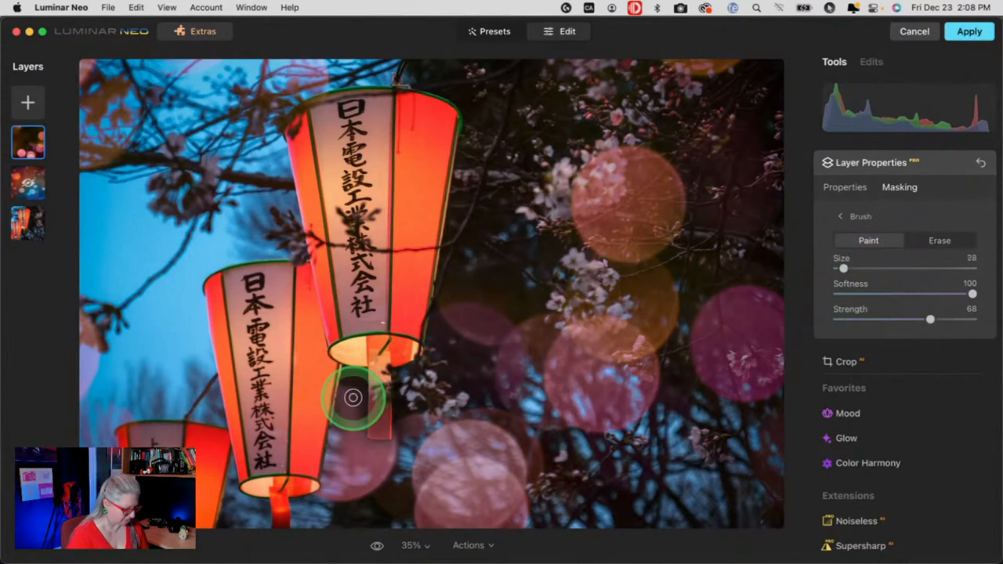
drag(349, 396, 426, 410)
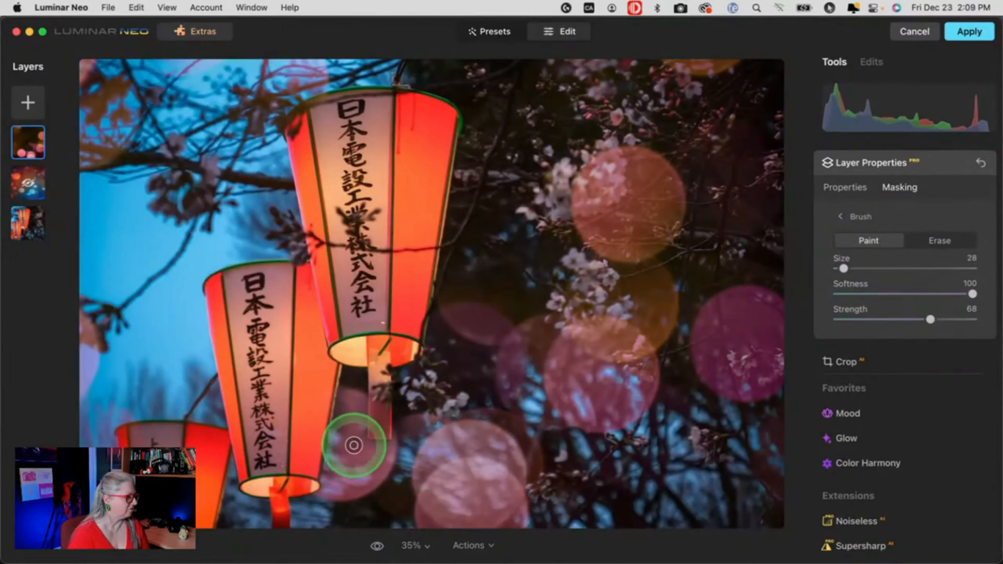
mouse_move(361, 444)
mouse_down()
mouse_move(358, 421)
mouse_move(418, 450)
mouse_up()
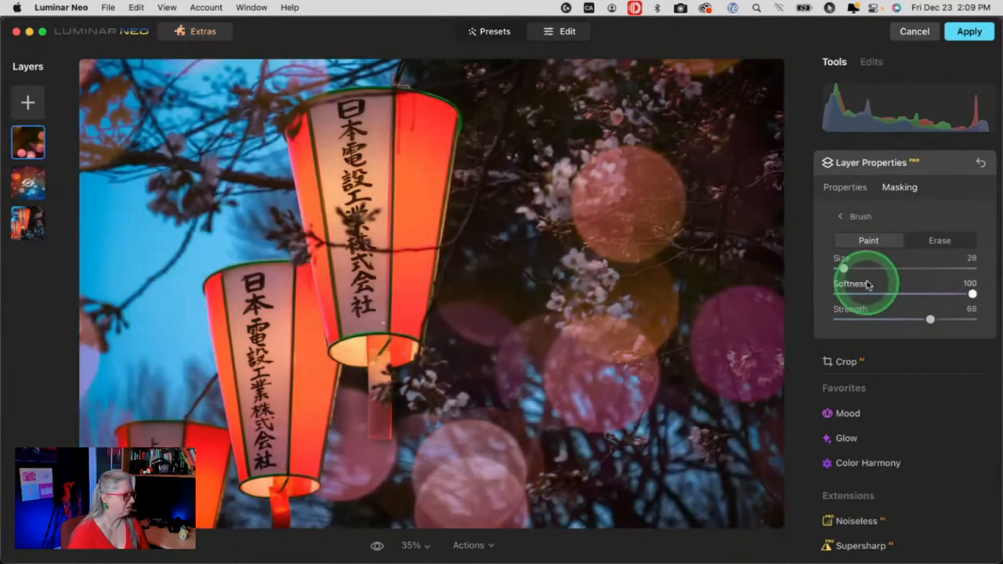
mouse_move(331, 459)
mouse_down()
mouse_move(338, 416)
mouse_move(395, 471)
mouse_move(467, 471)
mouse_up()
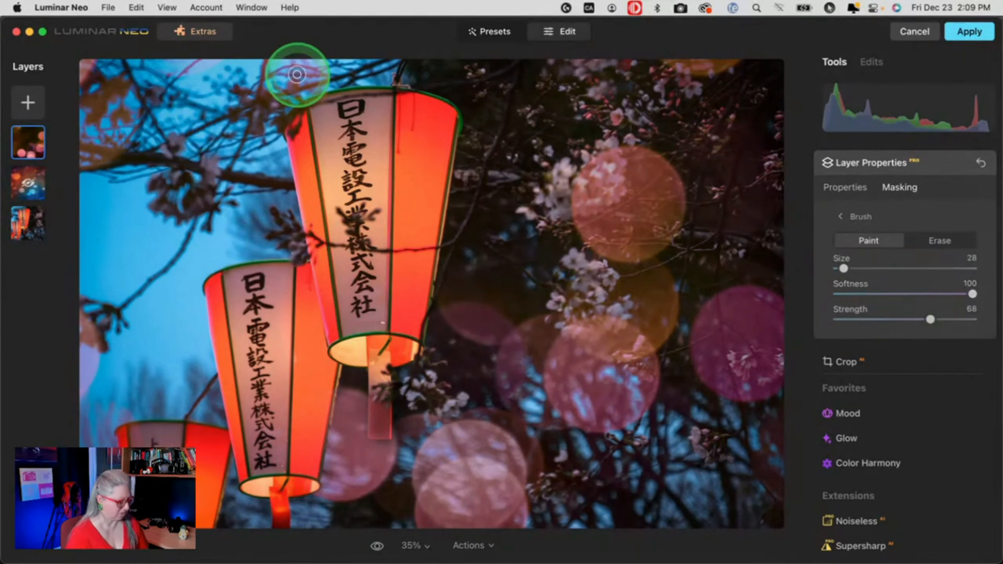
Erase the bokeh over the sky and branches at the photo's upper left and along its left edge with a size 100 brush.
mouse_move(318, 73)
mouse_down()
mouse_move(273, 93)
mouse_move(230, 96)
mouse_move(142, 72)
mouse_up()
mouse_move(325, 63)
mouse_down()
mouse_move(317, 83)
mouse_move(87, 71)
mouse_up()
click(958, 242)
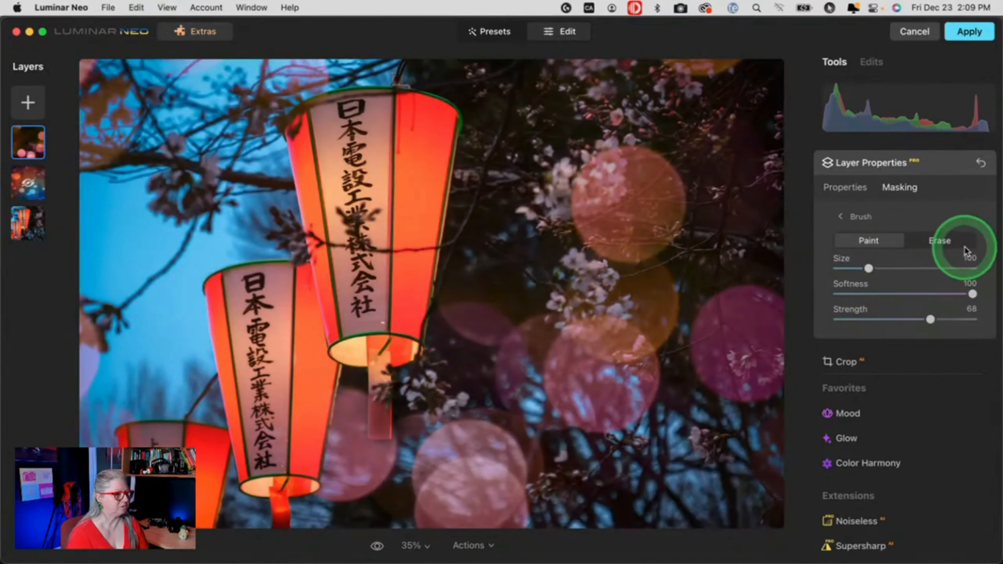
mouse_move(310, 68)
mouse_down()
mouse_move(323, 86)
mouse_move(193, 66)
mouse_move(99, 77)
mouse_move(91, 134)
mouse_move(93, 71)
mouse_move(101, 181)
mouse_up()
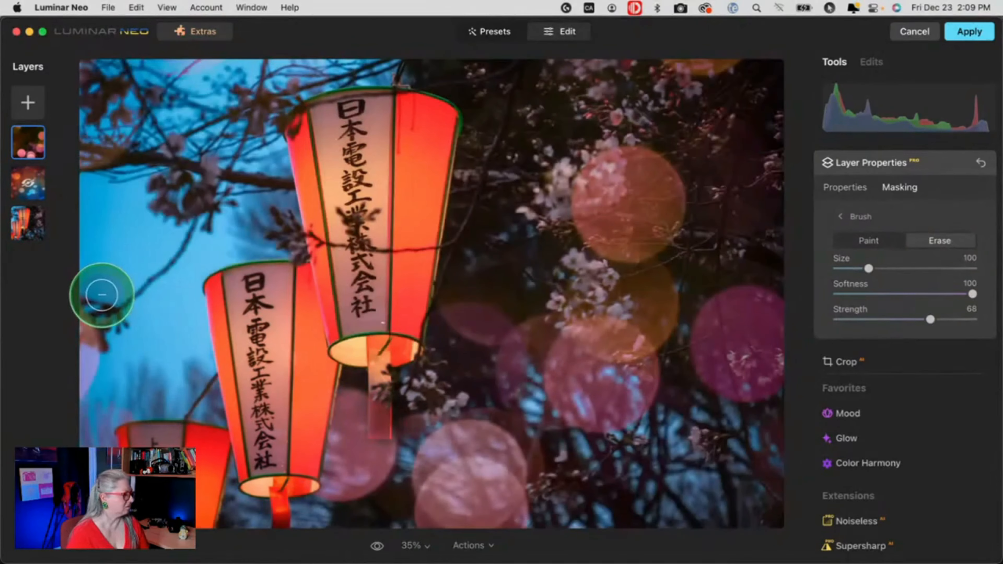
mouse_move(98, 291)
mouse_down()
mouse_move(84, 365)
mouse_move(85, 68)
mouse_move(268, 65)
mouse_up()
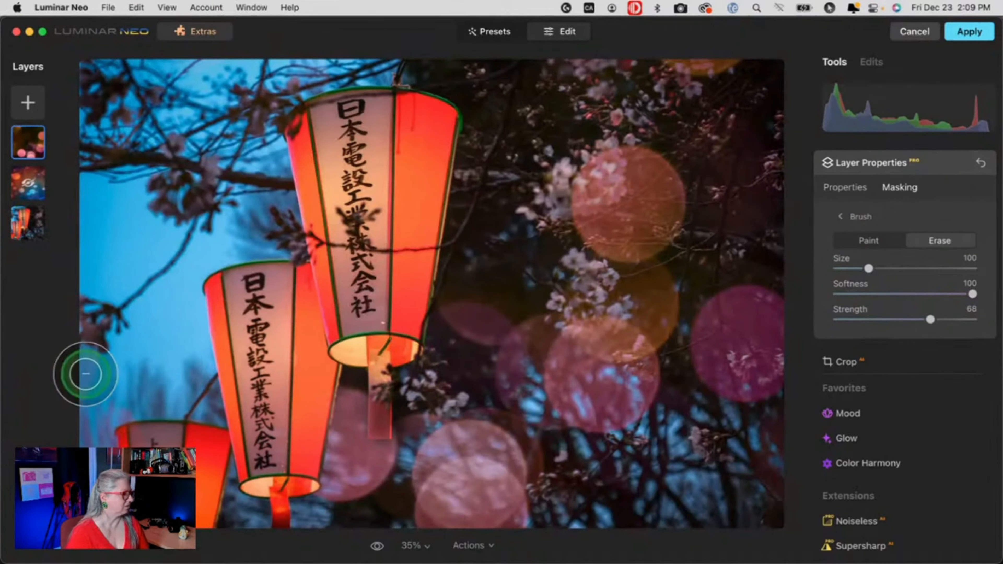
mouse_move(86, 372)
mouse_down()
mouse_move(44, 374)
mouse_move(28, 388)
mouse_up()
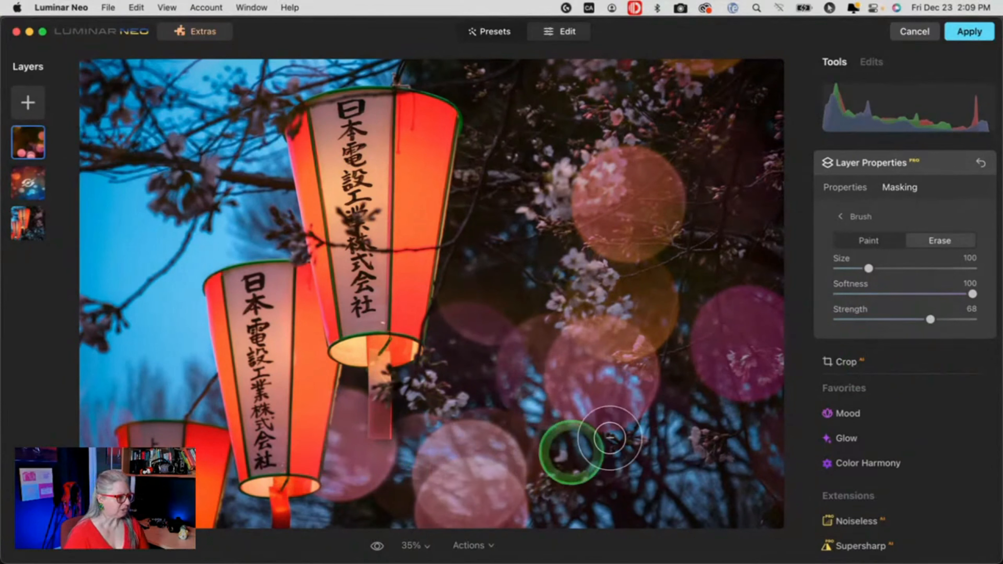
Adjust the bokeh layer's HSL hues in the Color tool, setting Red to 42, Orange to 57 and Magenta to 45.
click(939, 162)
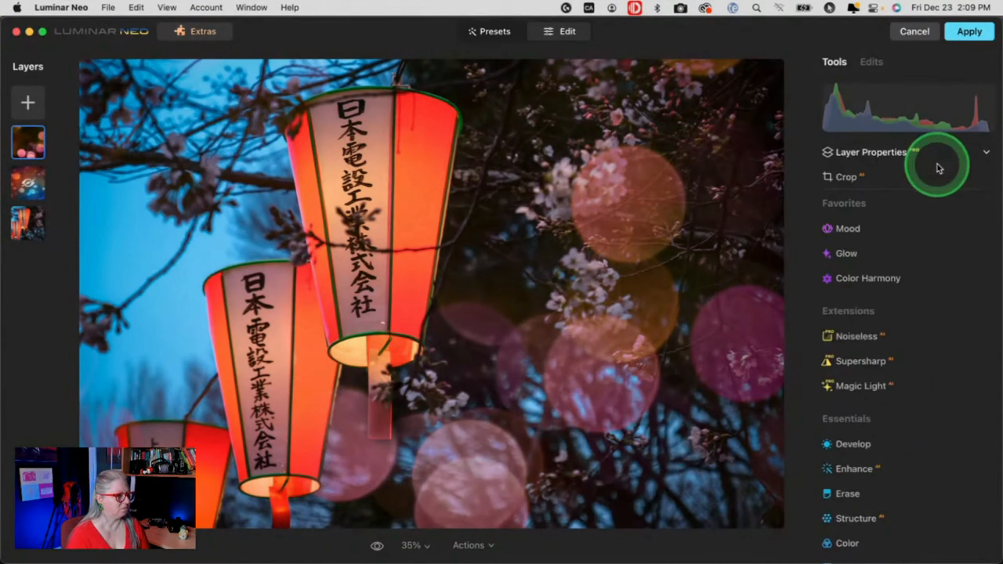
scroll(889, 310, down, 6)
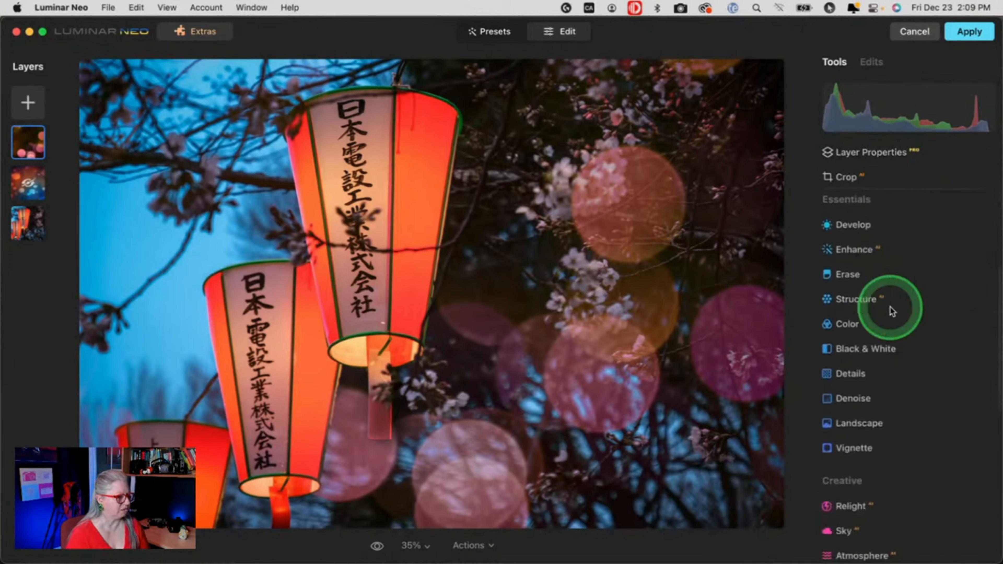
click(849, 292)
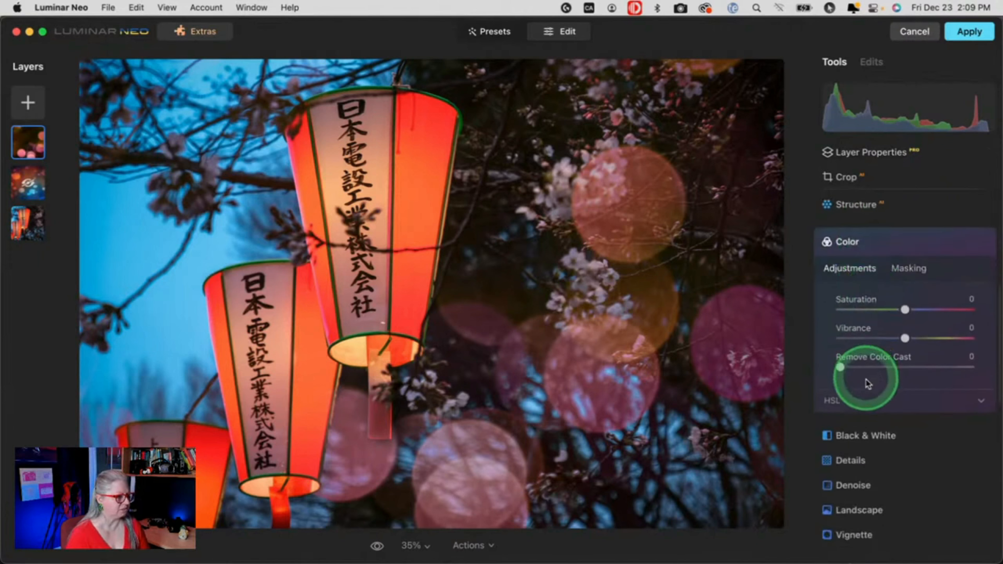
click(871, 397)
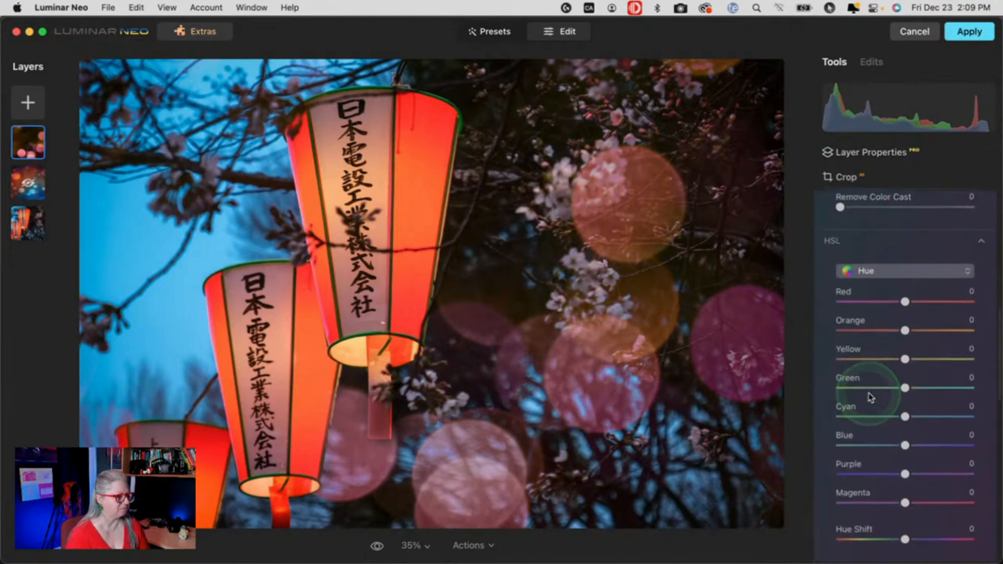
drag(916, 304, 946, 333)
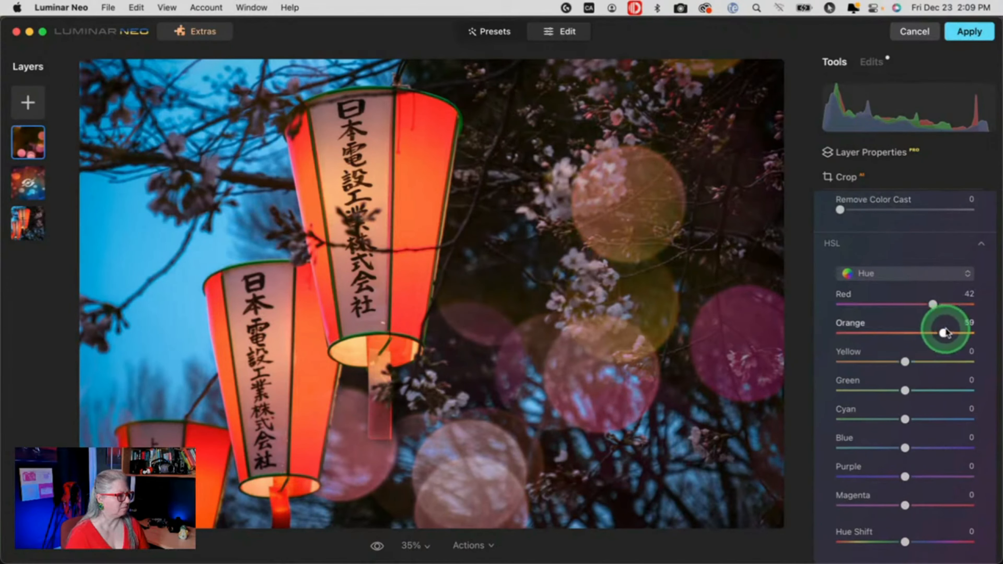
scroll(916, 399, down, 2)
drag(905, 464, 935, 464)
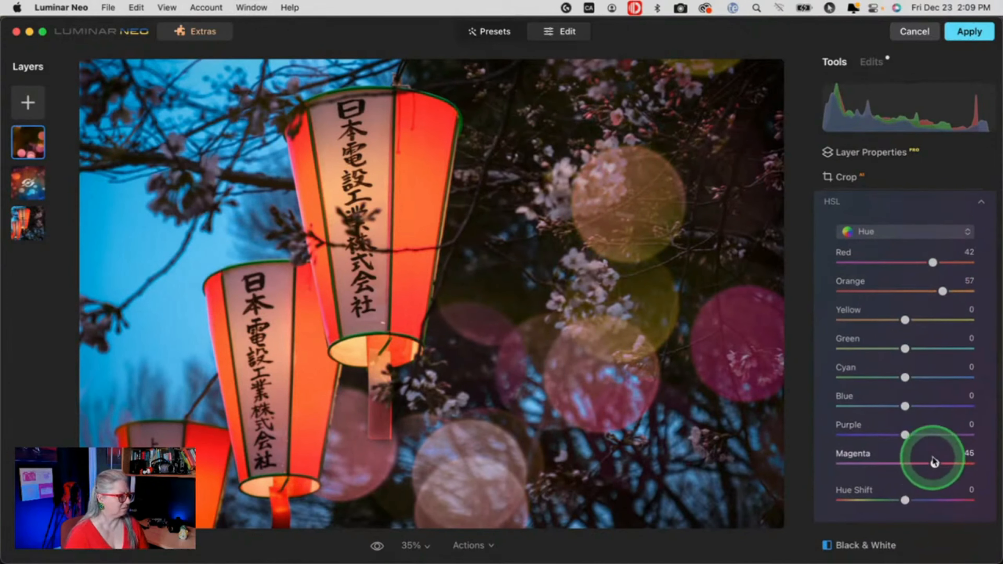
Set the bokeh layer's overall Hue Shift to -98 in the Color tool.
scroll(935, 462, down, 4)
drag(905, 408, 869, 407)
scroll(889, 316, up, 3)
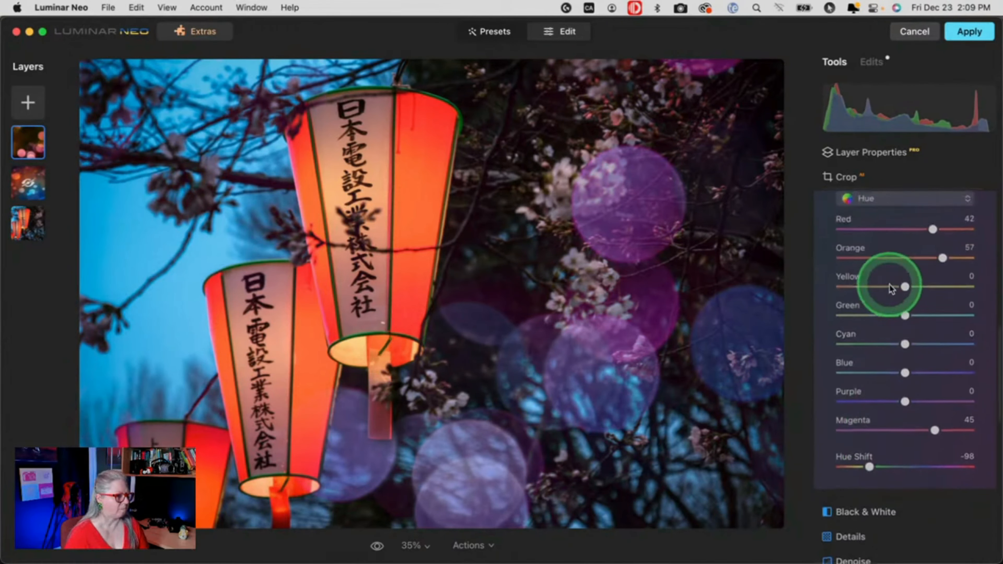
Reset the bokeh layer's Red, Orange and Magenta hue adjustments to 0.
double_click(933, 230)
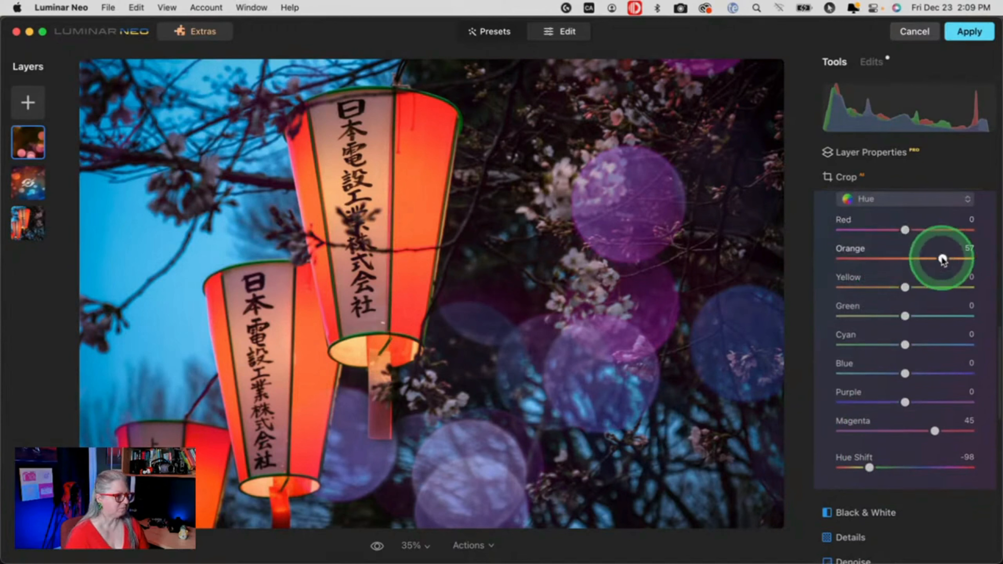
double_click(943, 259)
double_click(935, 431)
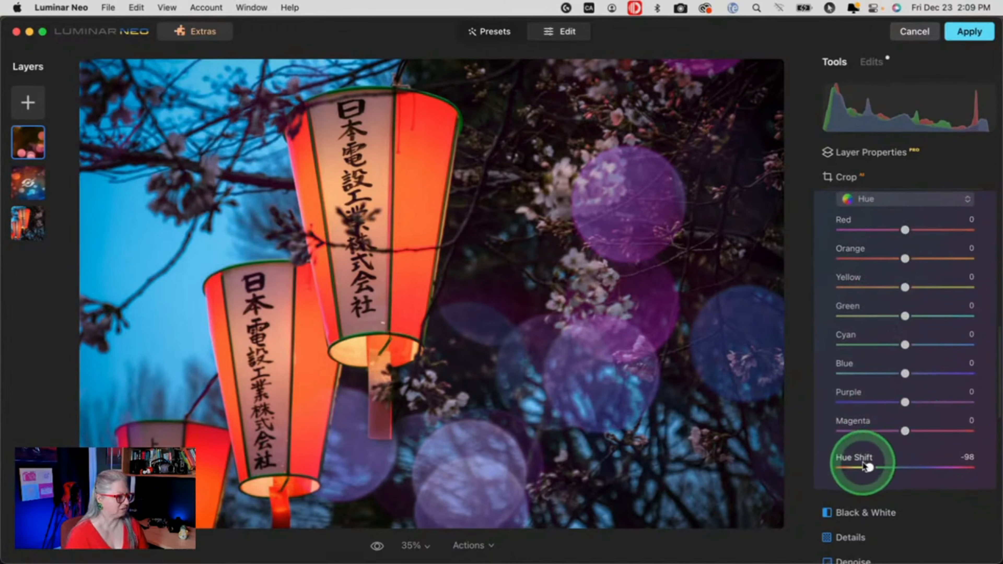
Recolour the bokeh layer with Hue Shift 4, Red hue 48 and Orange hue 24, and close the Color tool.
mouse_move(865, 467)
mouse_down()
mouse_move(967, 463)
mouse_move(815, 466)
mouse_move(856, 468)
mouse_up()
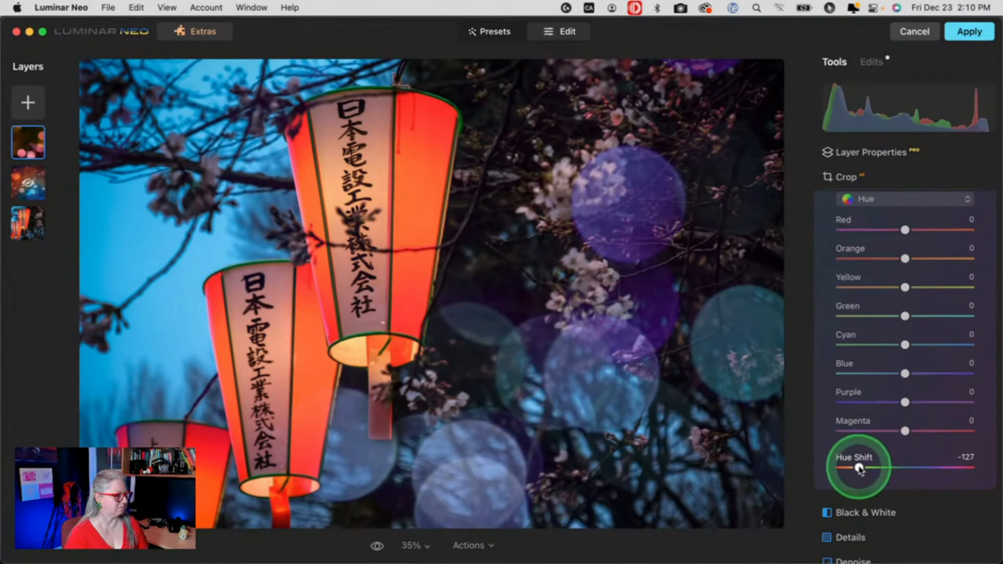
drag(860, 468, 939, 231)
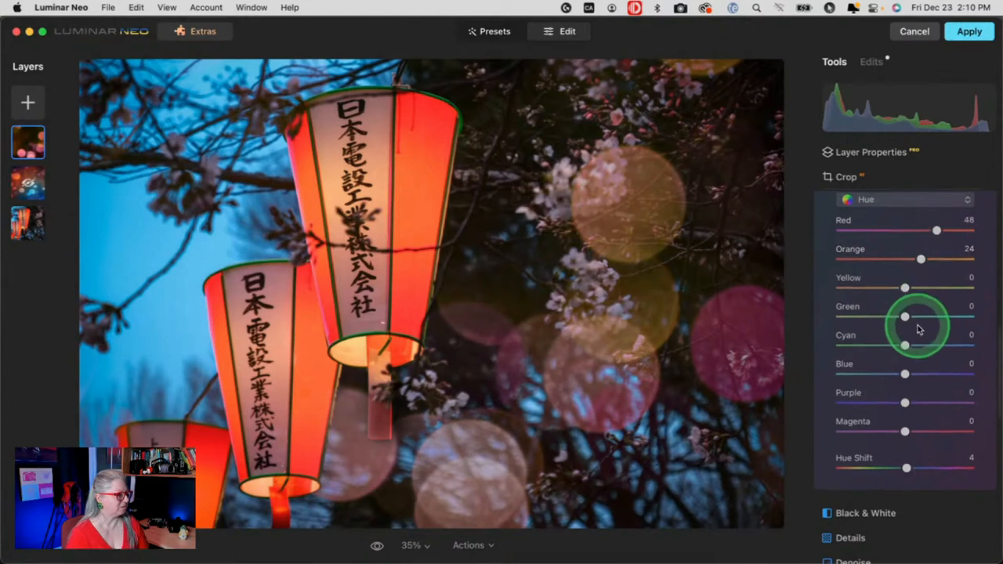
scroll(919, 324, up, 5)
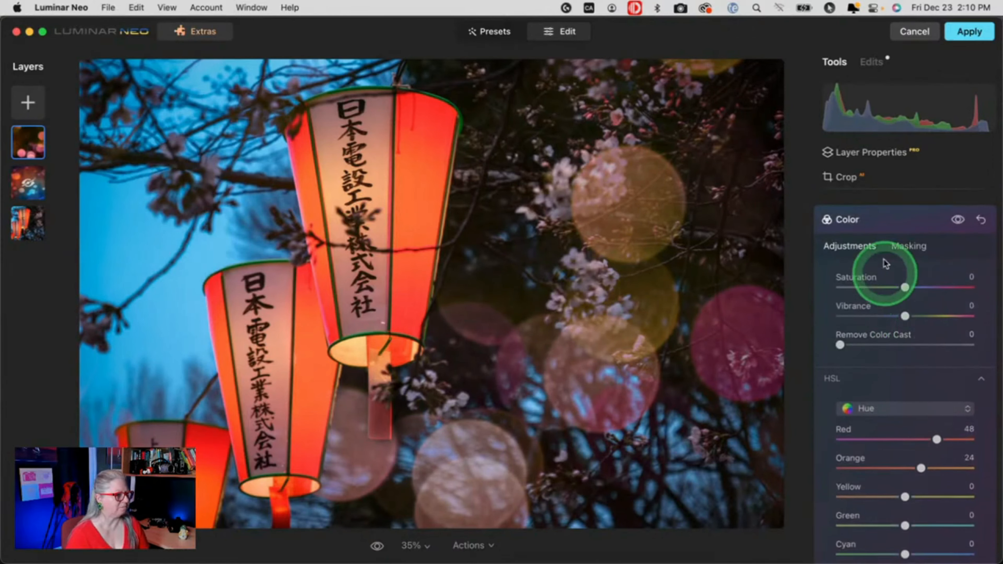
click(894, 224)
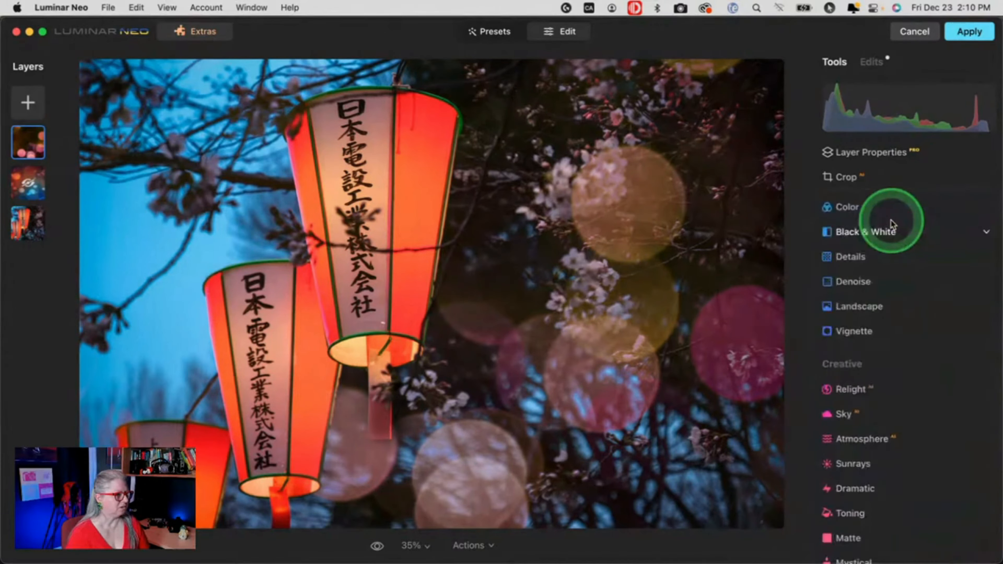
Warm the bokeh layer in the Develop tool by setting Temperature to 33 and Tint to -8.
scroll(891, 220, up, 5)
click(887, 297)
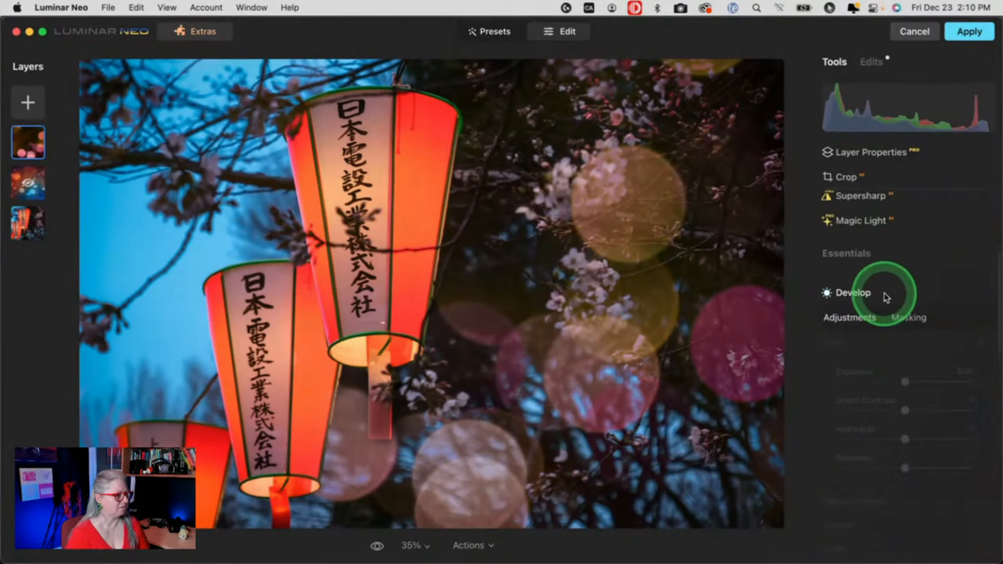
click(854, 415)
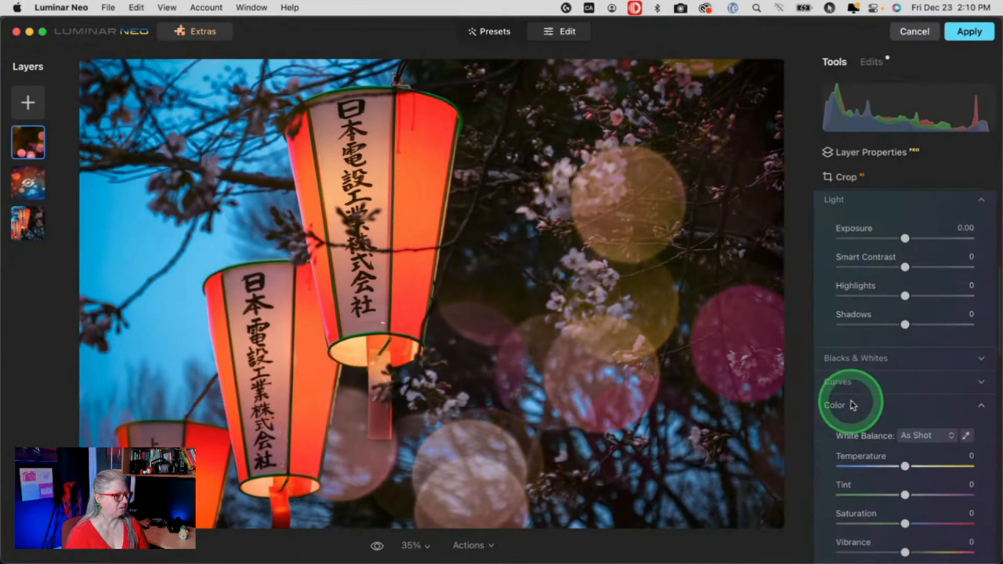
drag(905, 367, 927, 367)
drag(906, 396, 902, 396)
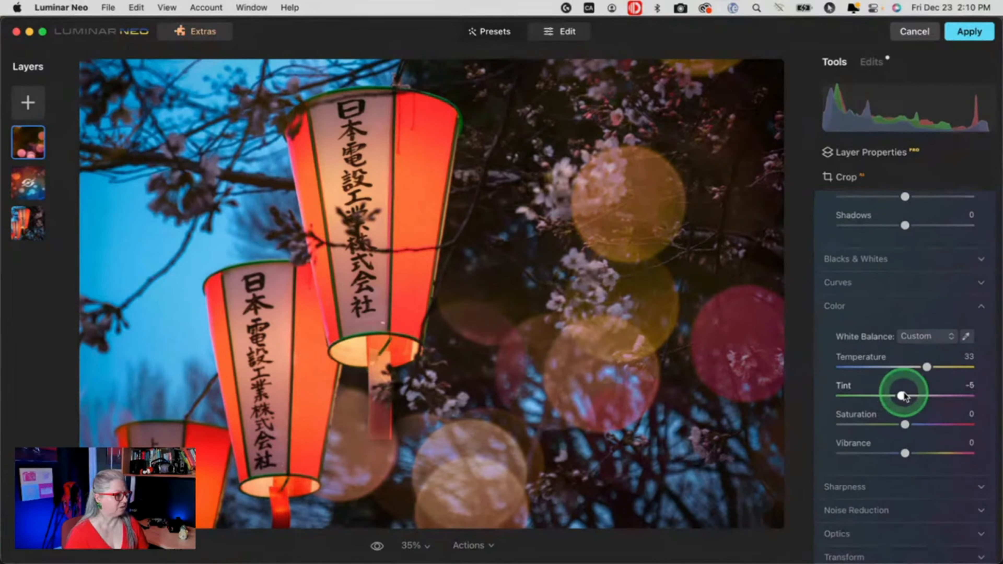
drag(902, 396, 900, 396)
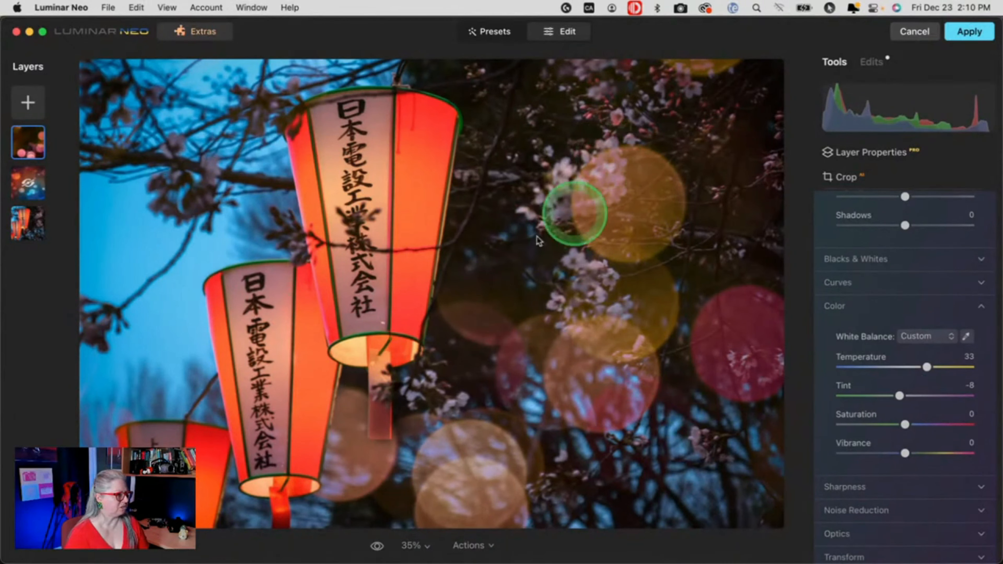
scroll(842, 399, up, 5)
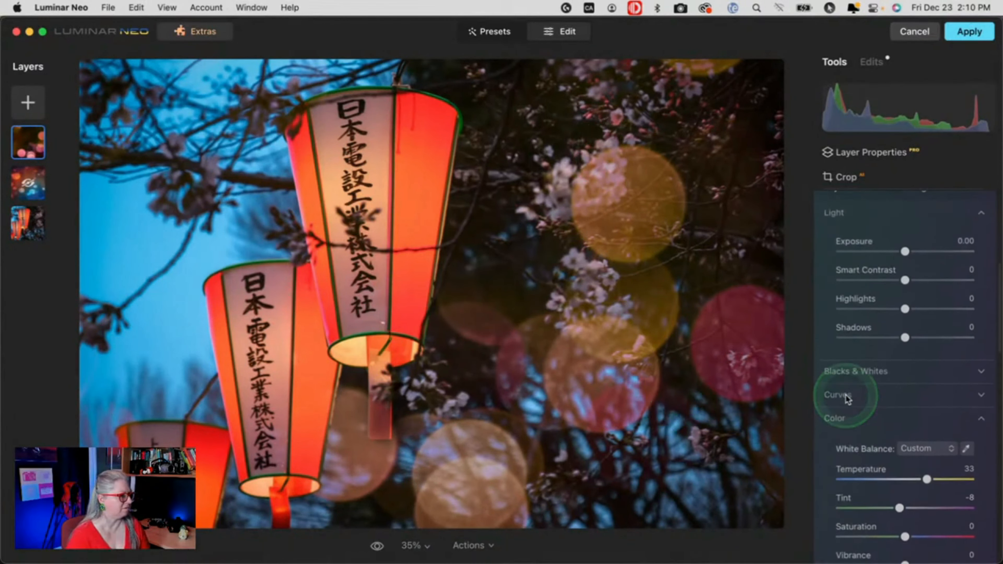
scroll(864, 273, up, 3)
click(885, 260)
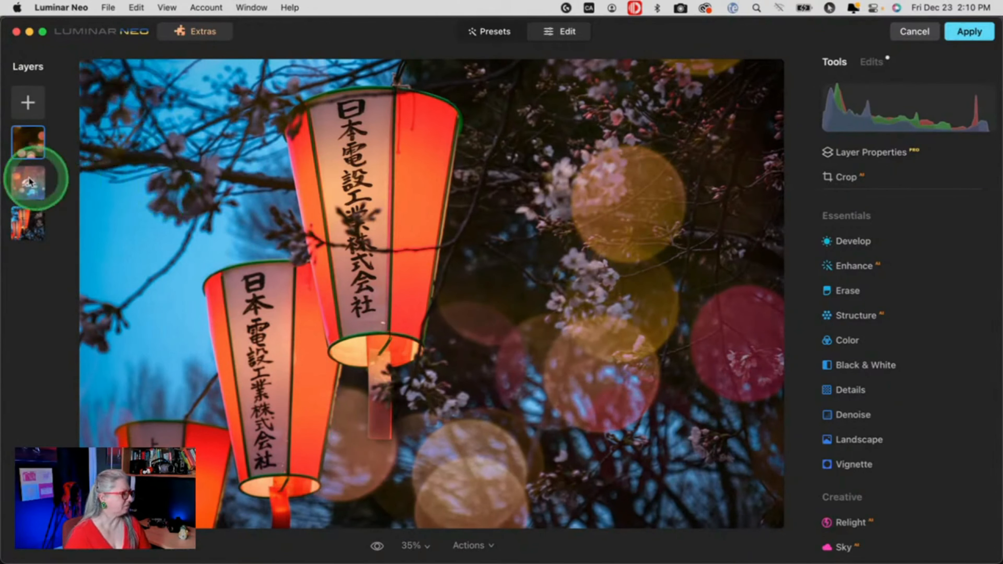
Remove the hidden bokeh layer between the active bokeh layer and the lantern photo.
right_click(28, 180)
click(34, 97)
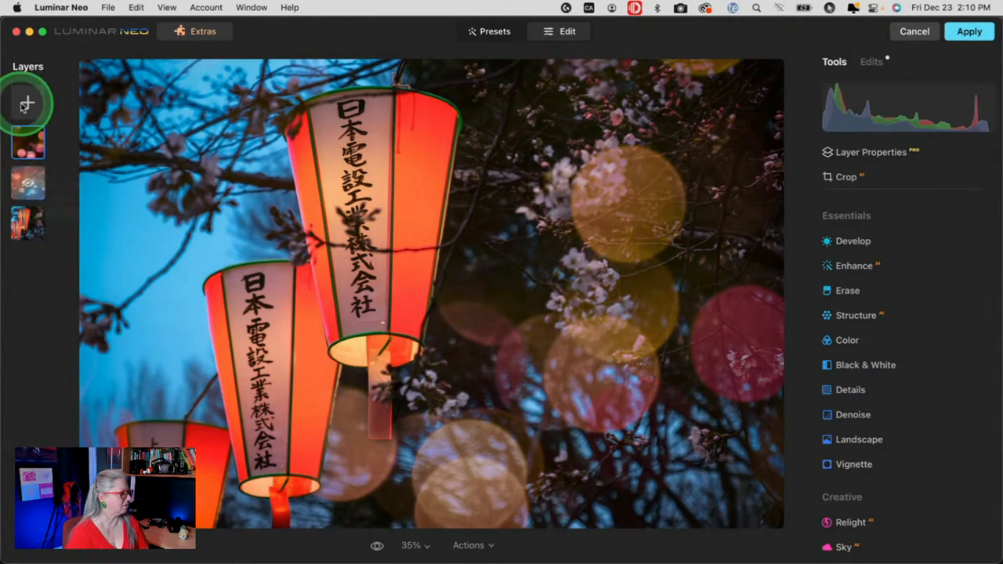
Add the lavender streaked texture from My Images as a new layer, blended with Soft Light at 100 opacity.
click(34, 97)
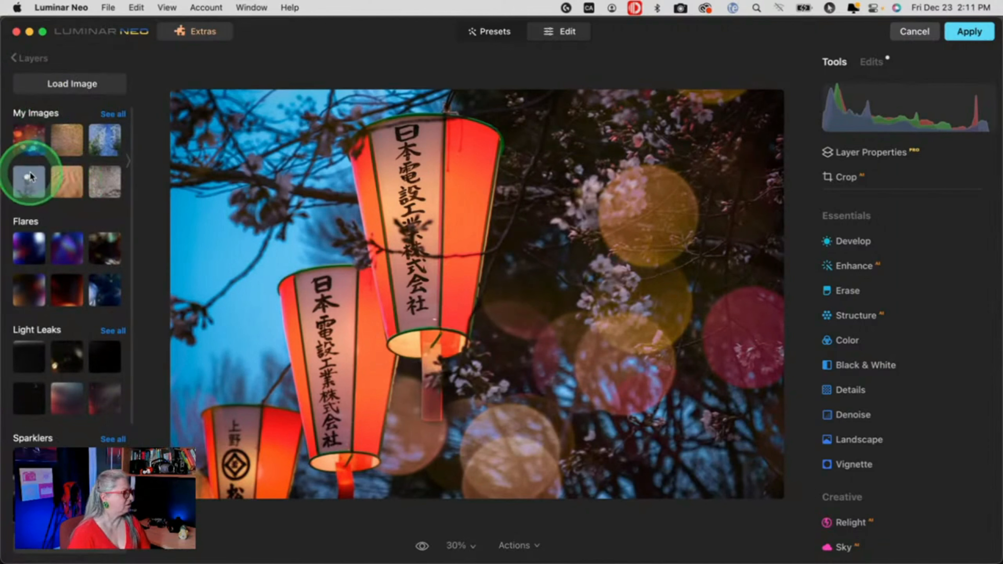
click(109, 113)
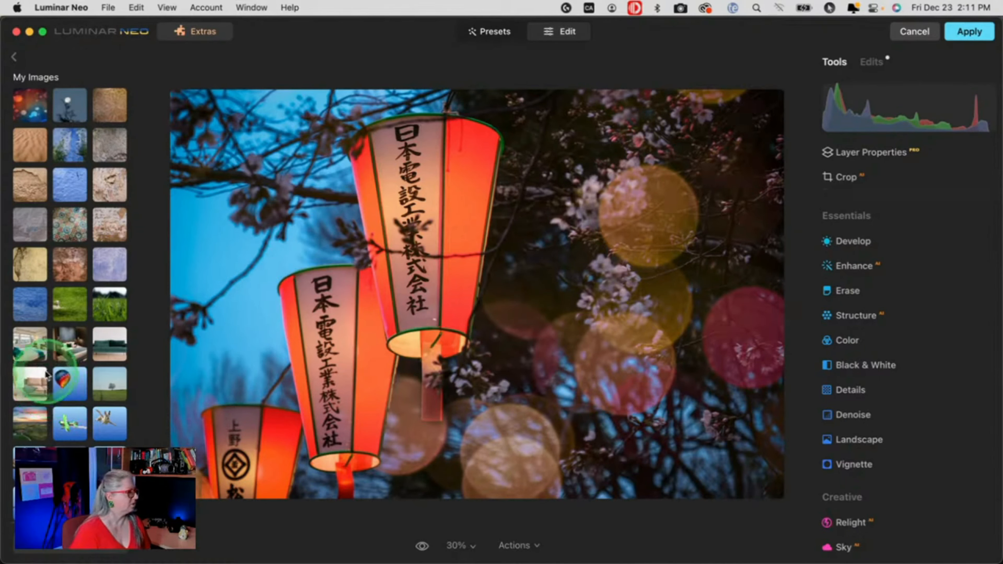
click(105, 269)
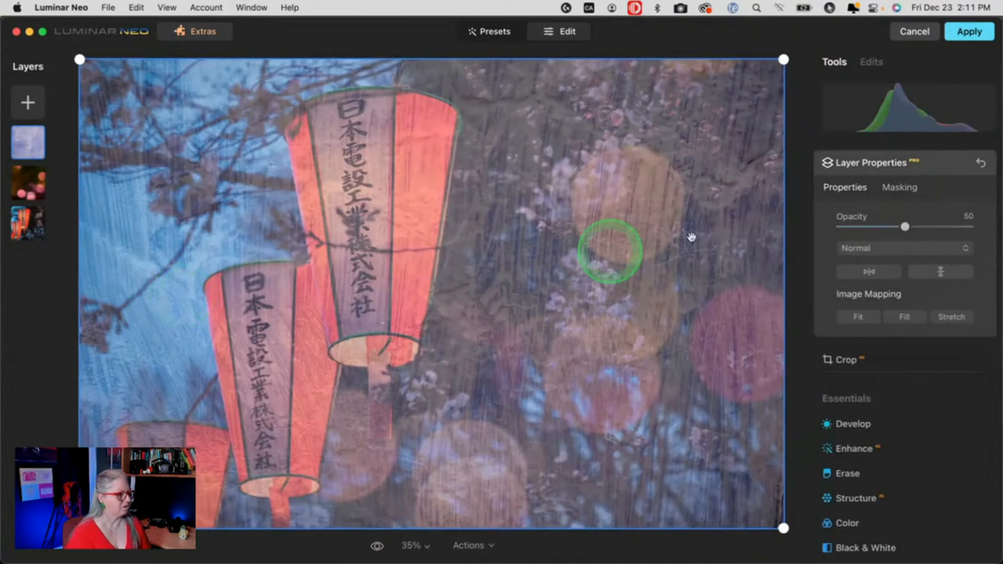
click(855, 247)
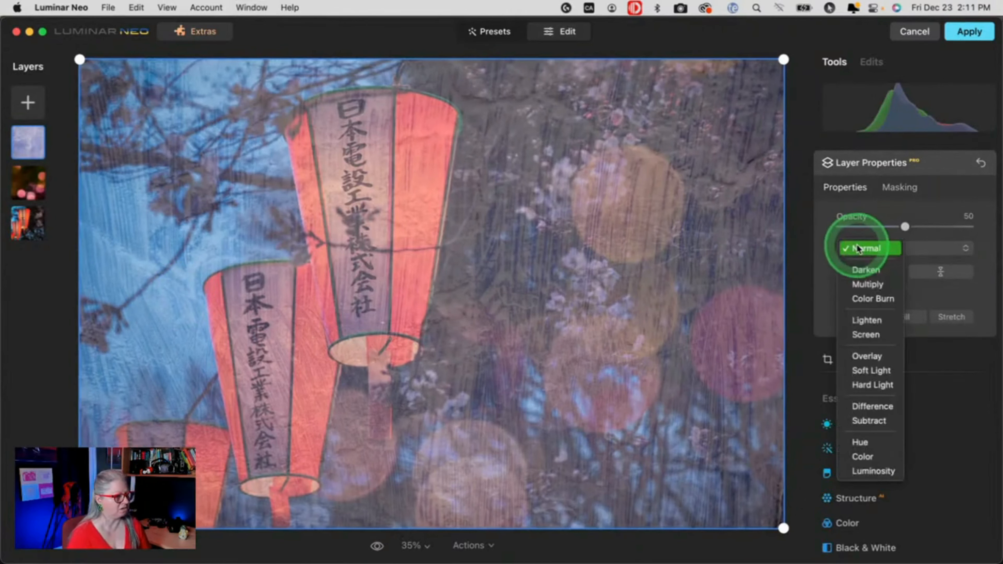
click(869, 370)
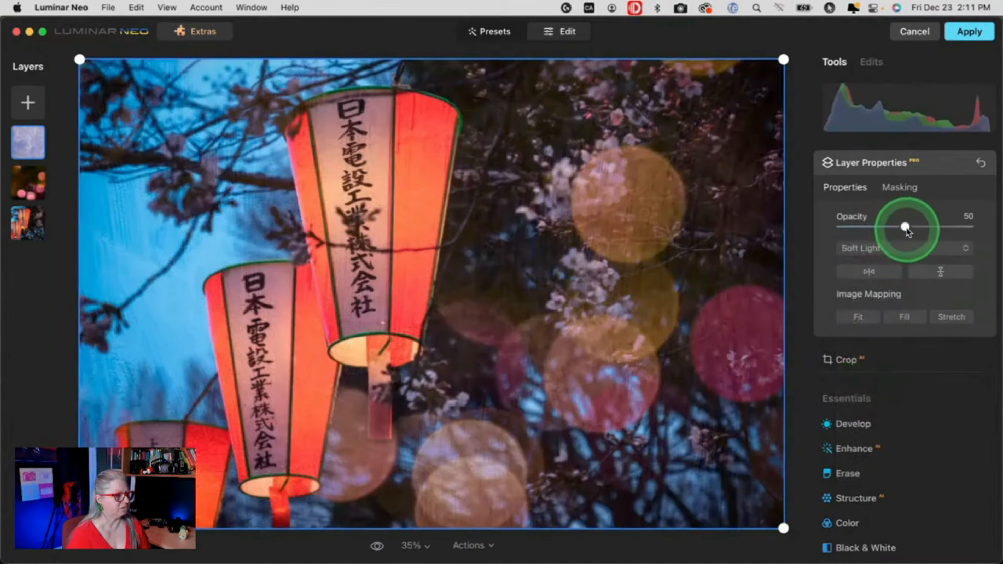
drag(906, 228, 980, 229)
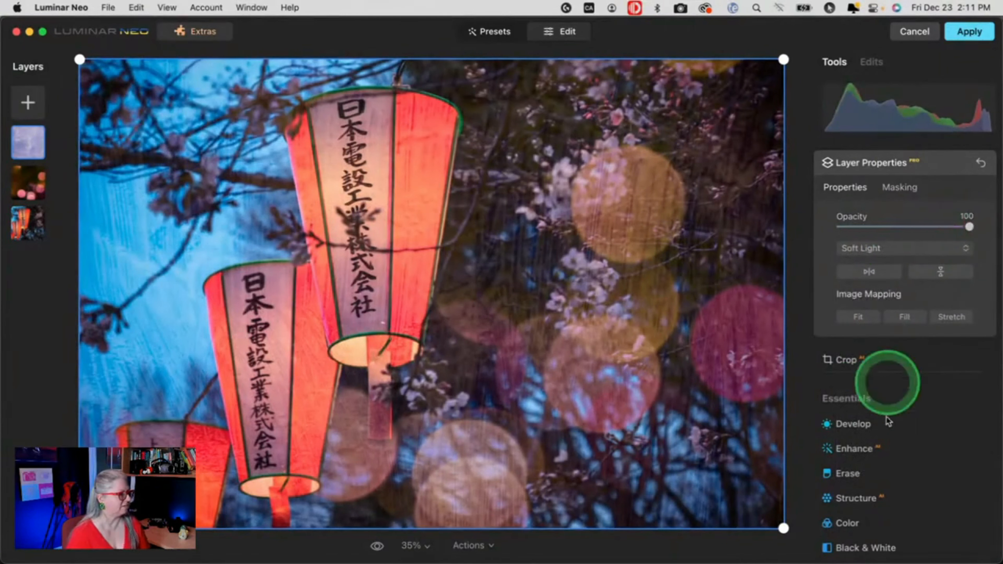
Change the lavender texture layer's blend mode to Overlay and its opacity to 67.
click(894, 249)
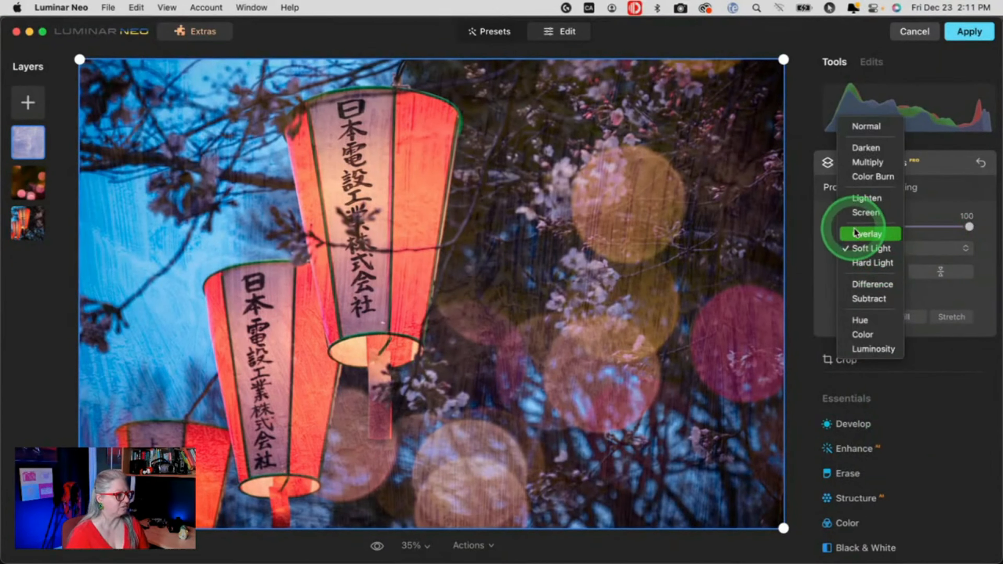
click(875, 234)
drag(968, 226, 927, 226)
click(899, 503)
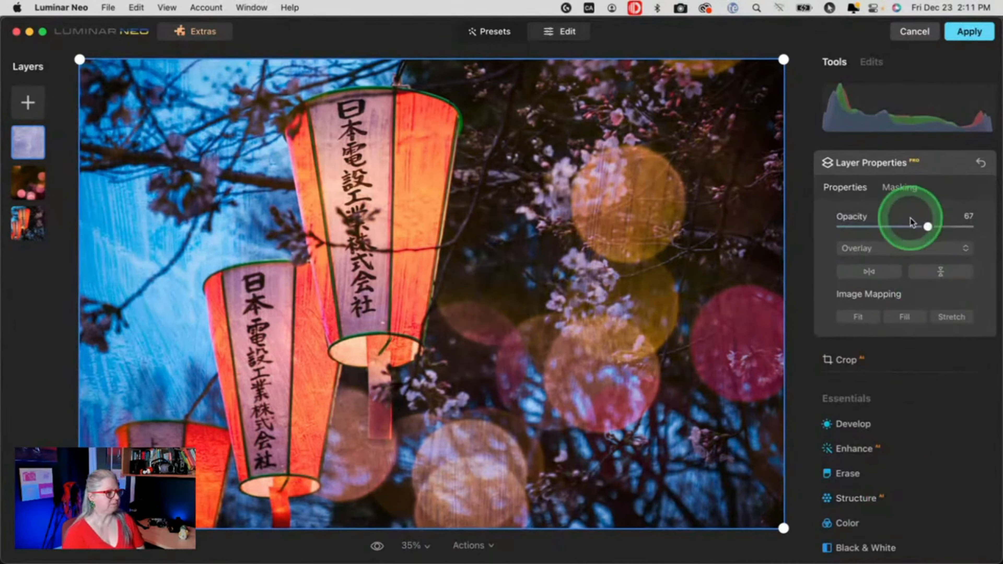
click(945, 163)
Compare the edited image with the original photo and remove the lavender texture layer.
key(backslash)
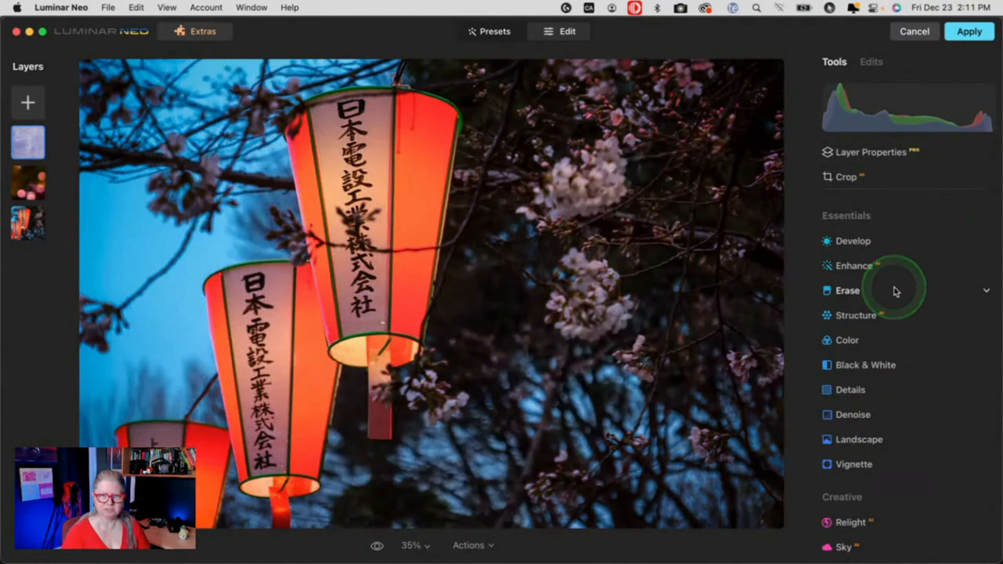
key(backslash)
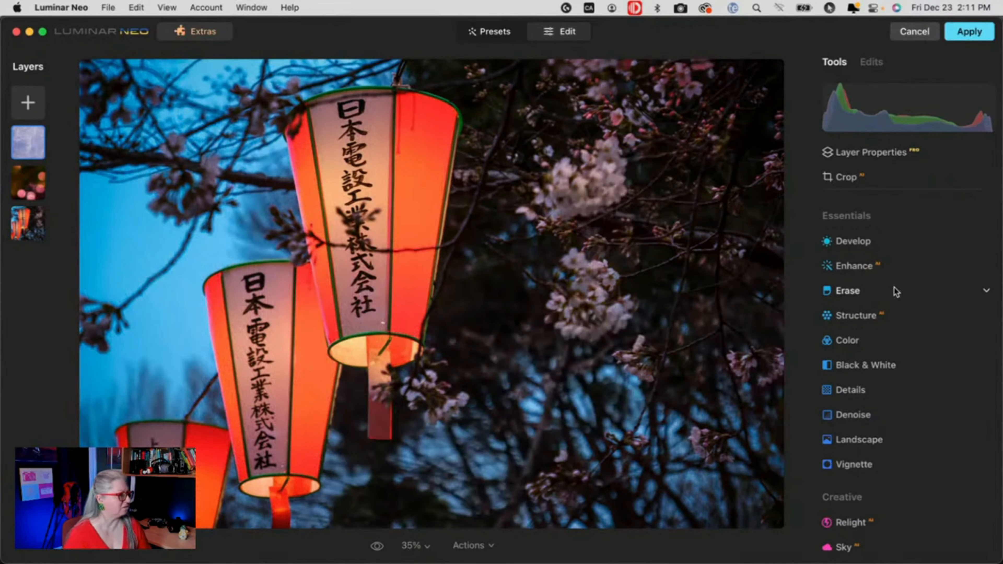
right_click(22, 136)
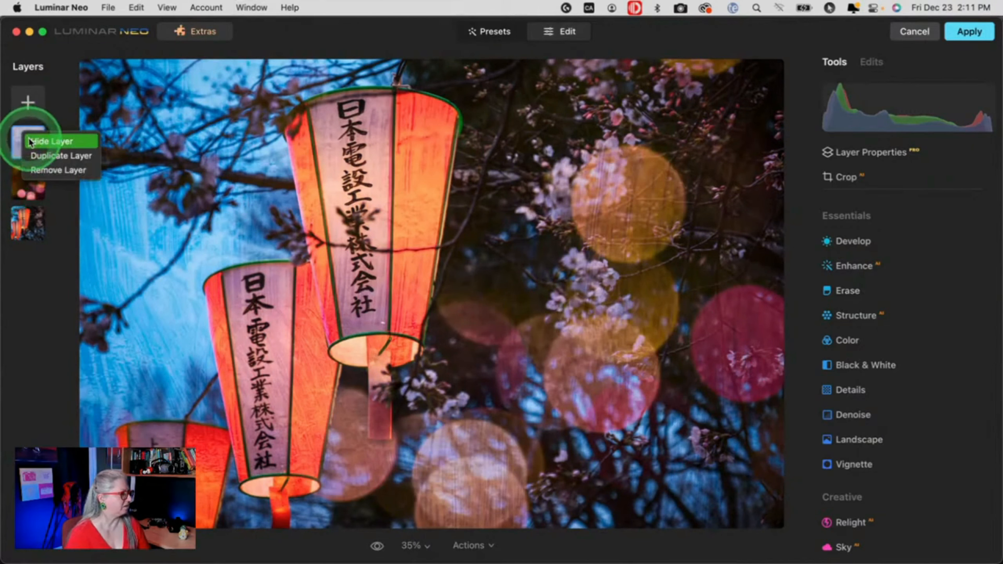
click(29, 103)
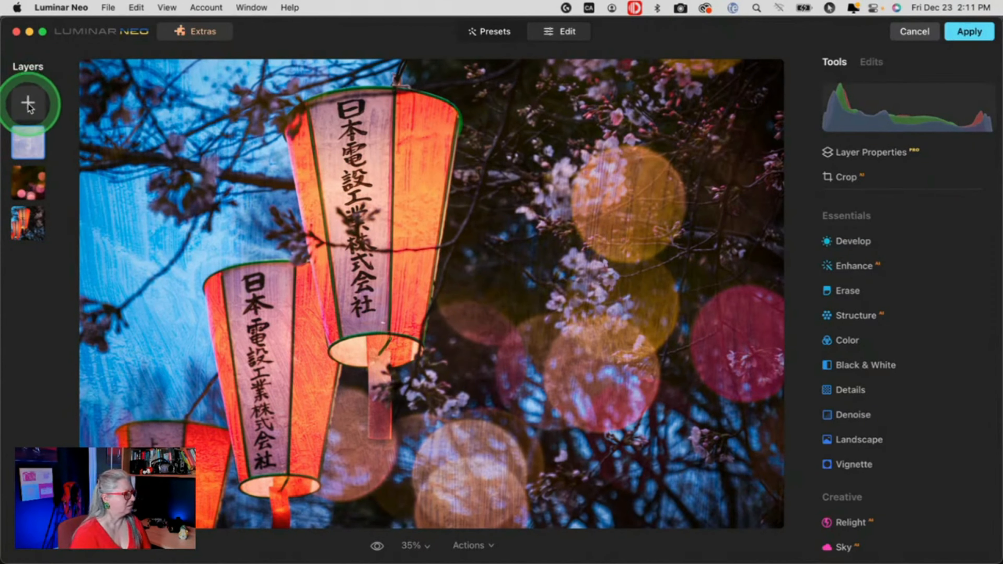
Add the weathered beige texture with peeling patches from My Images as a new layer.
click(28, 104)
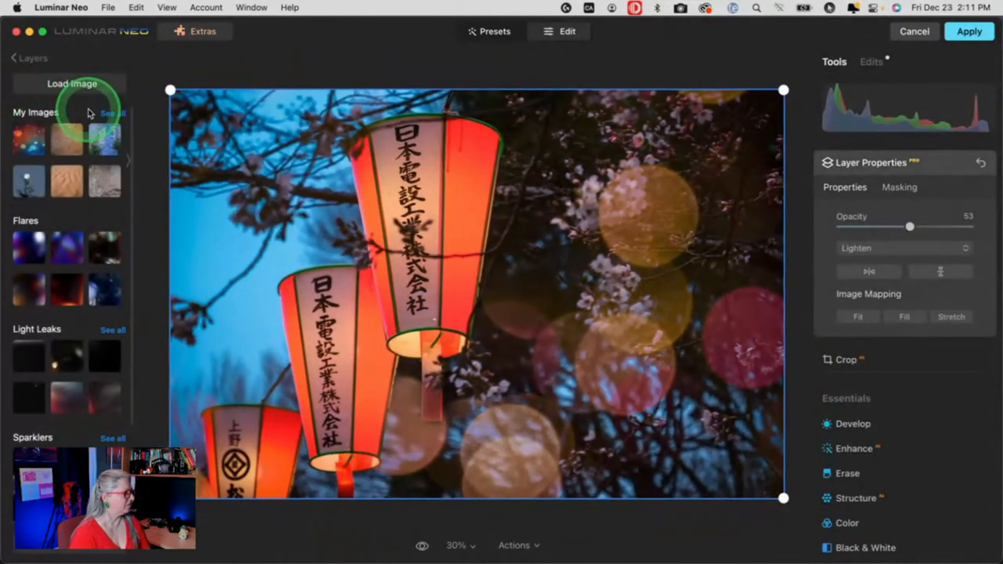
click(111, 113)
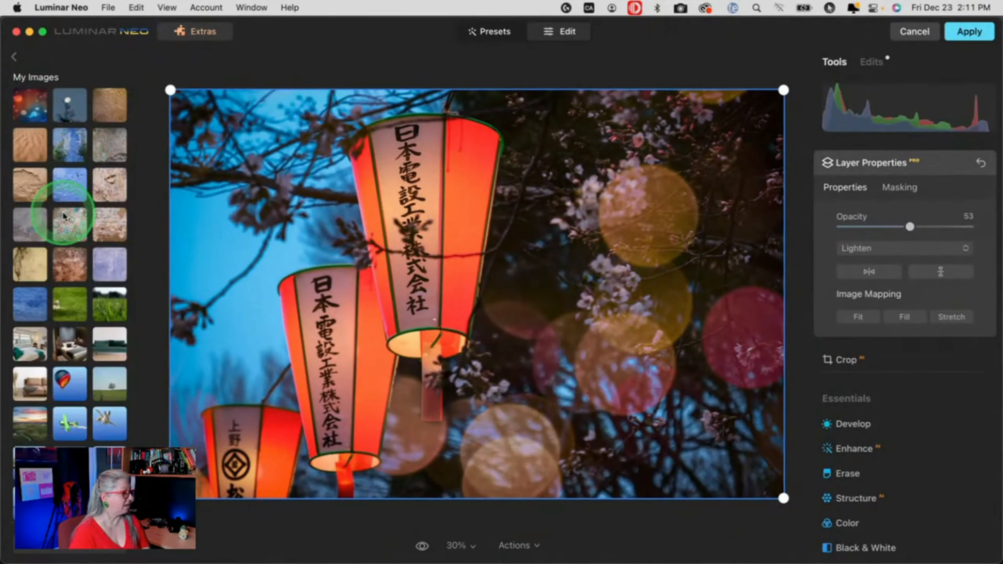
scroll(63, 215, down, 10)
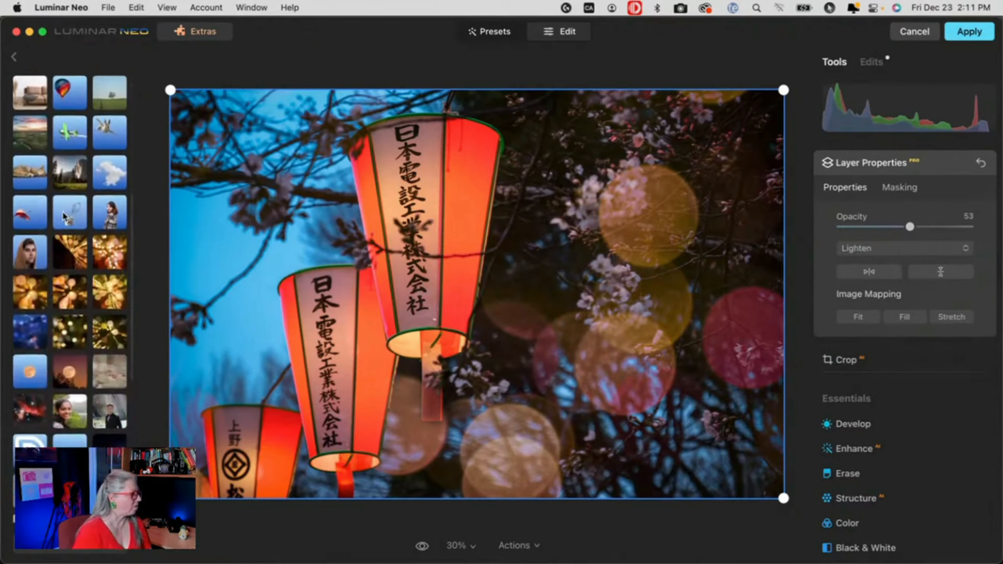
scroll(64, 215, down, 5)
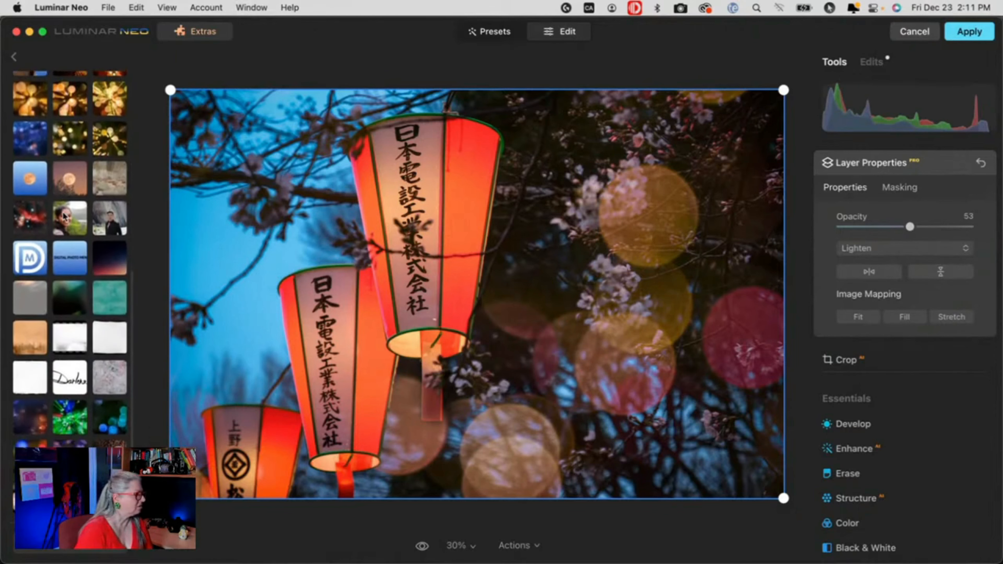
scroll(63, 215, down, 4)
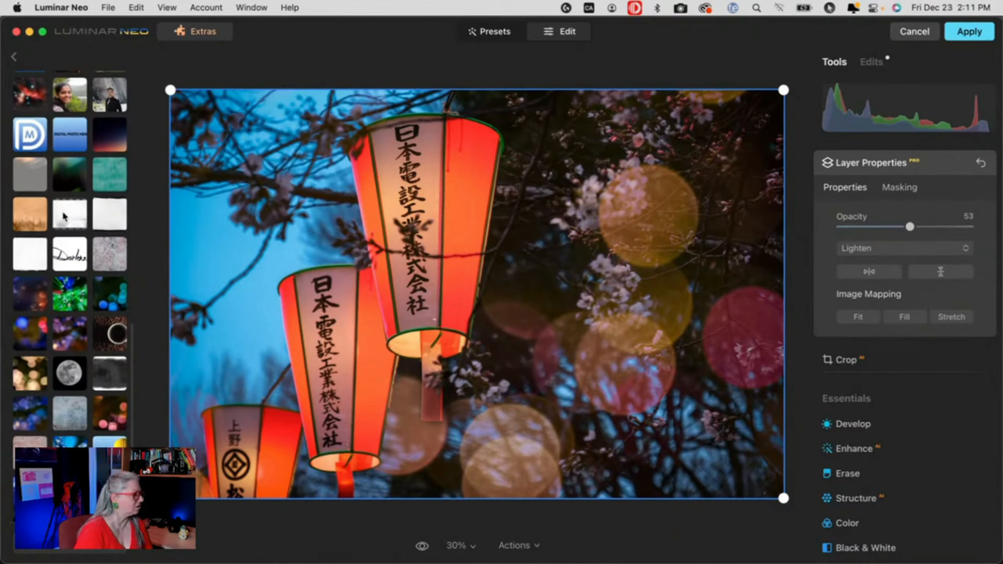
scroll(64, 216, down, 2)
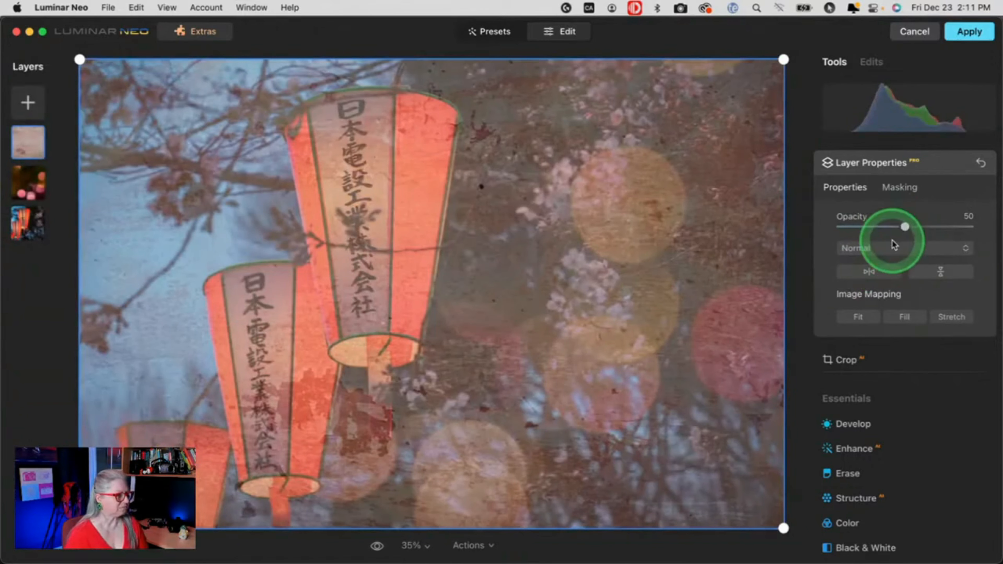
Blend the beige texture layer with Overlay at 95 opacity and flip it horizontally.
click(894, 245)
click(861, 353)
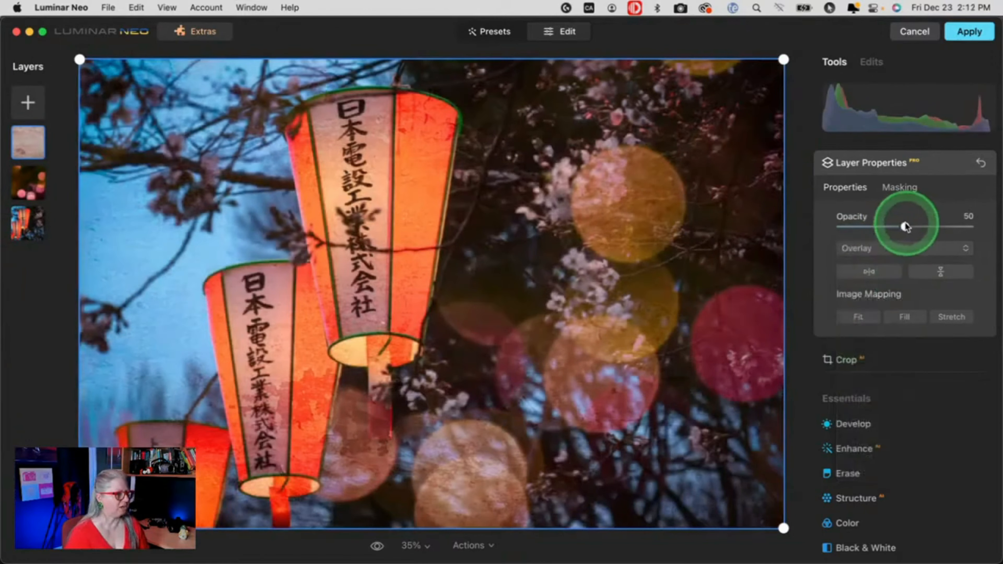
drag(906, 228, 963, 231)
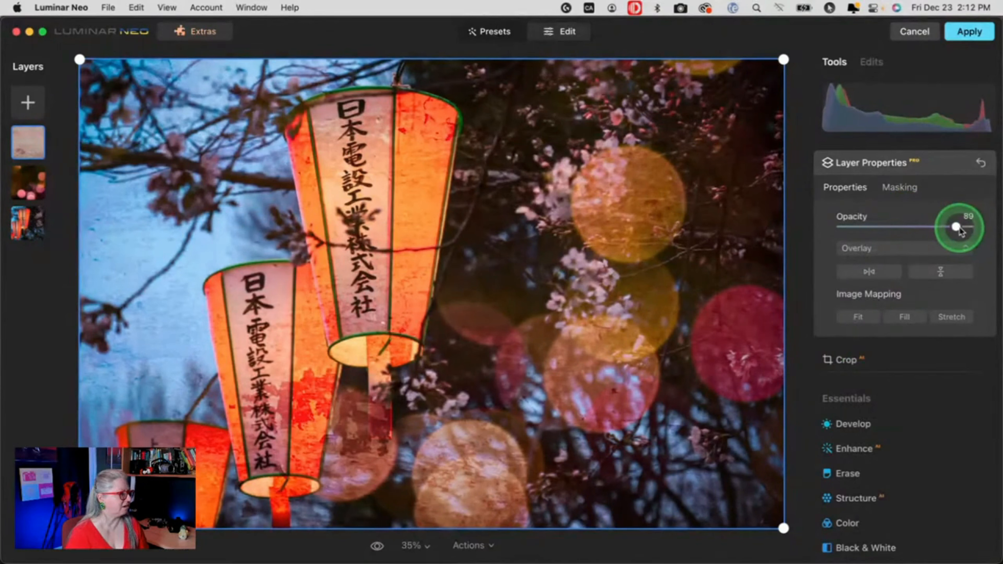
click(870, 273)
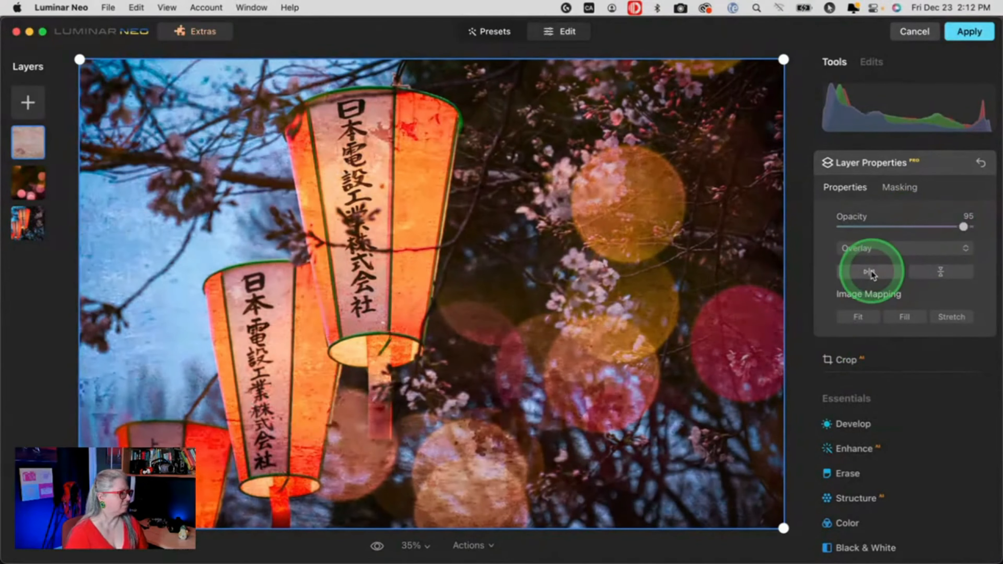
Try flipping the beige texture layer vertically and restore its original orientation.
click(936, 273)
click(936, 272)
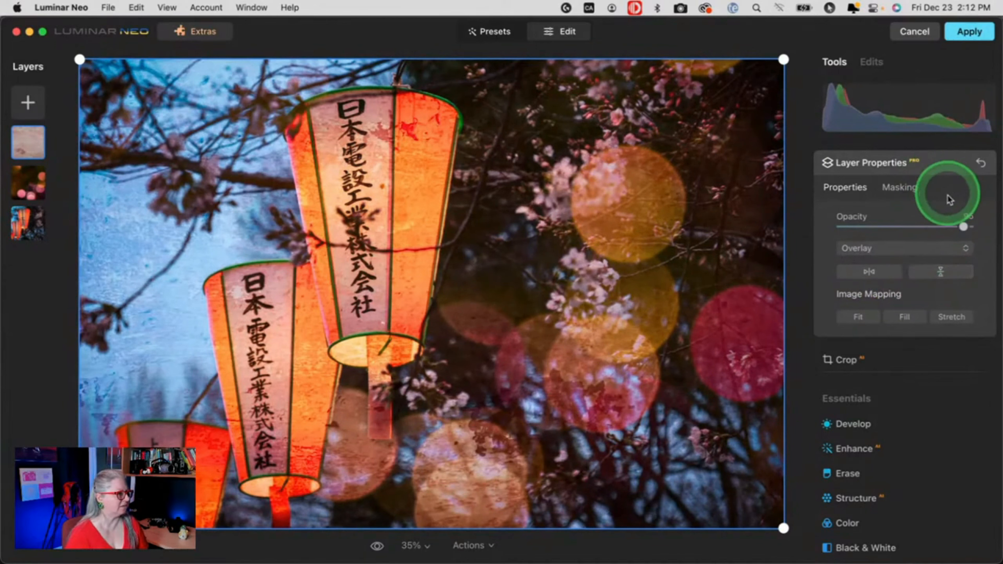
click(942, 166)
click(910, 249)
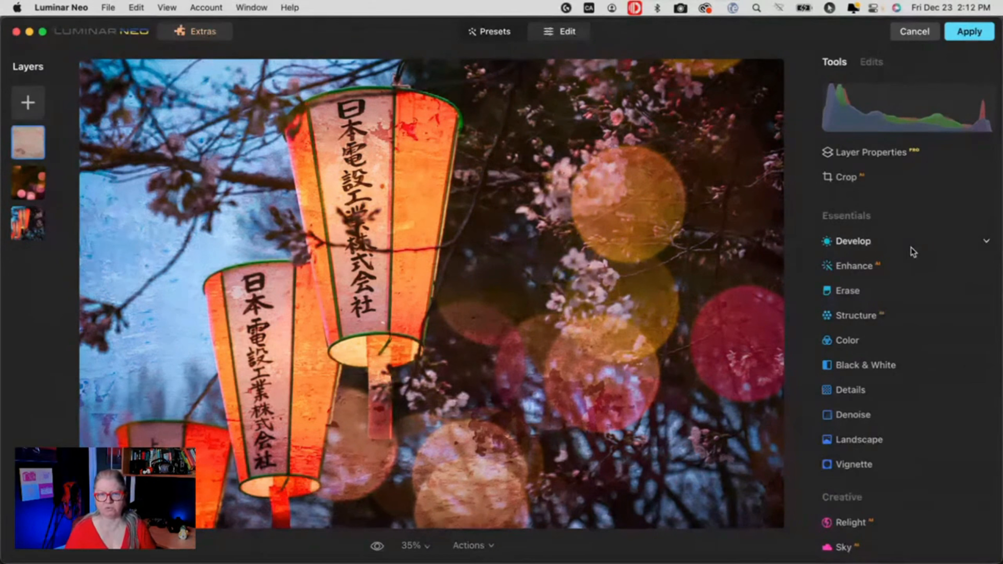
click(896, 242)
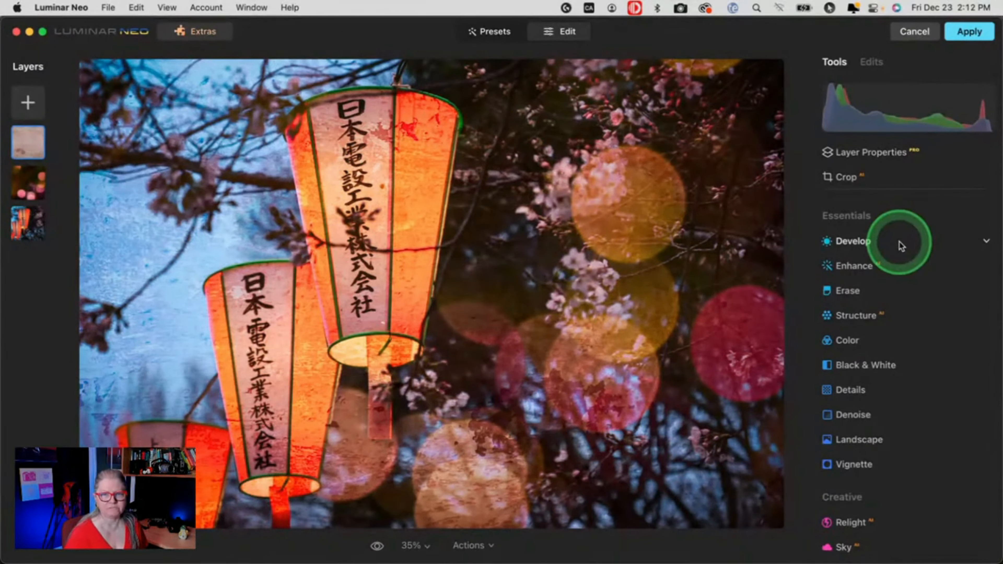
Select the base lantern photo layer and apply the creative Sepia LUT to it with the Mood tool.
click(28, 226)
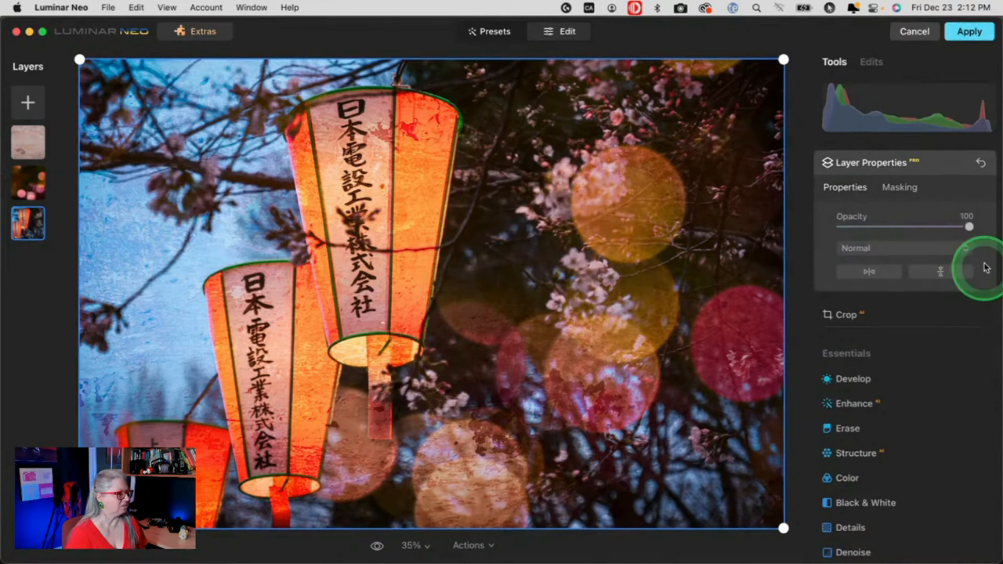
click(938, 168)
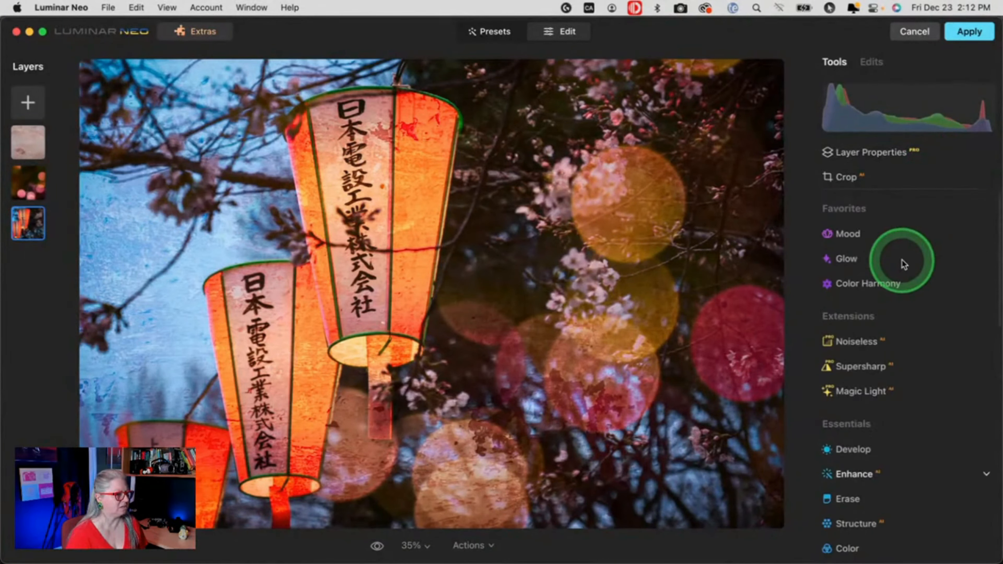
click(865, 236)
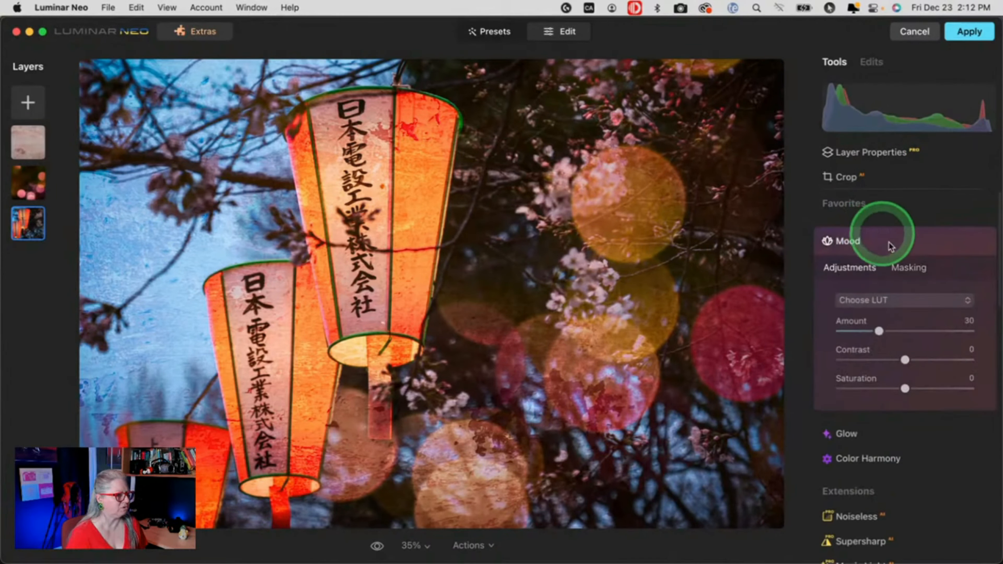
click(881, 300)
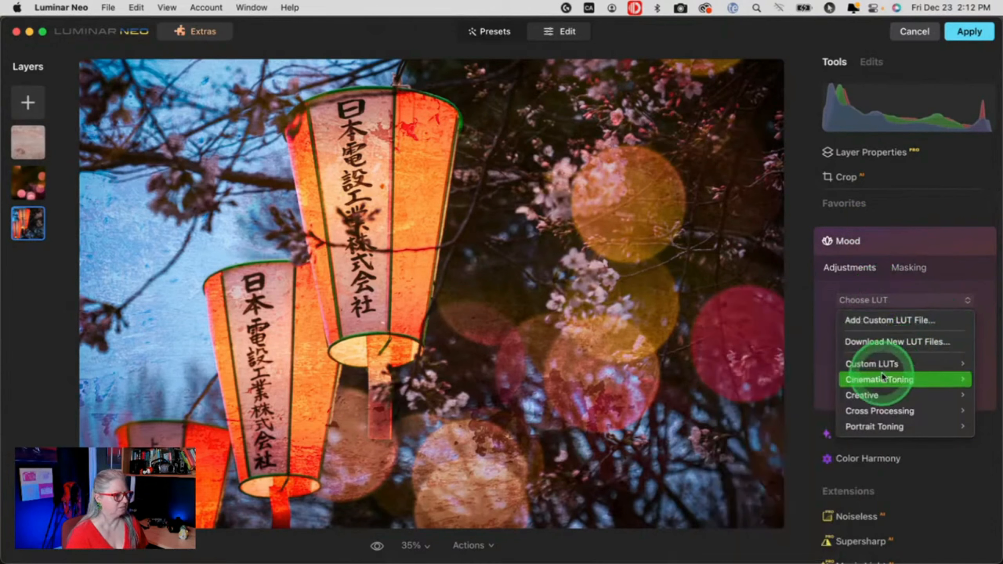
mouse_move(882, 379)
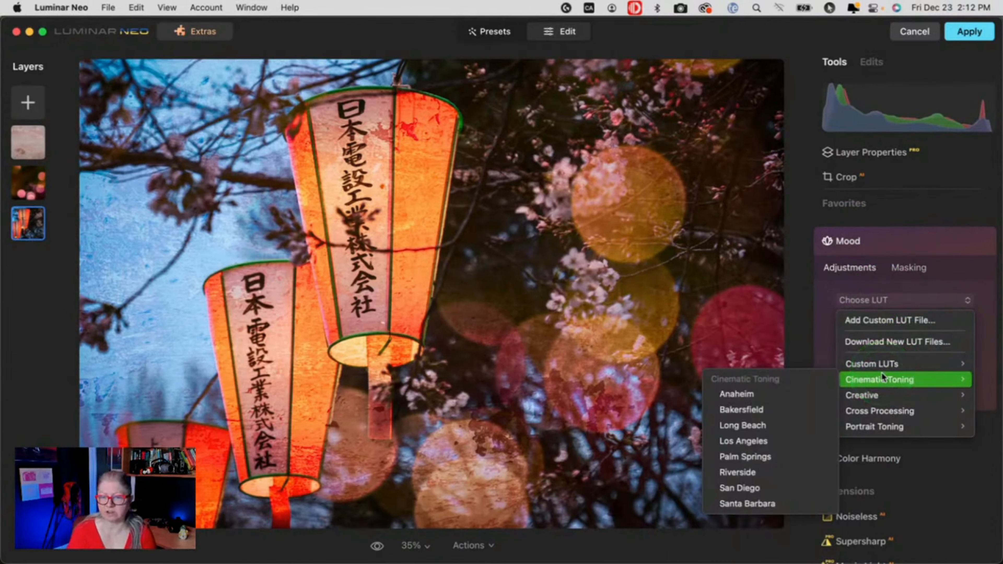
click(876, 393)
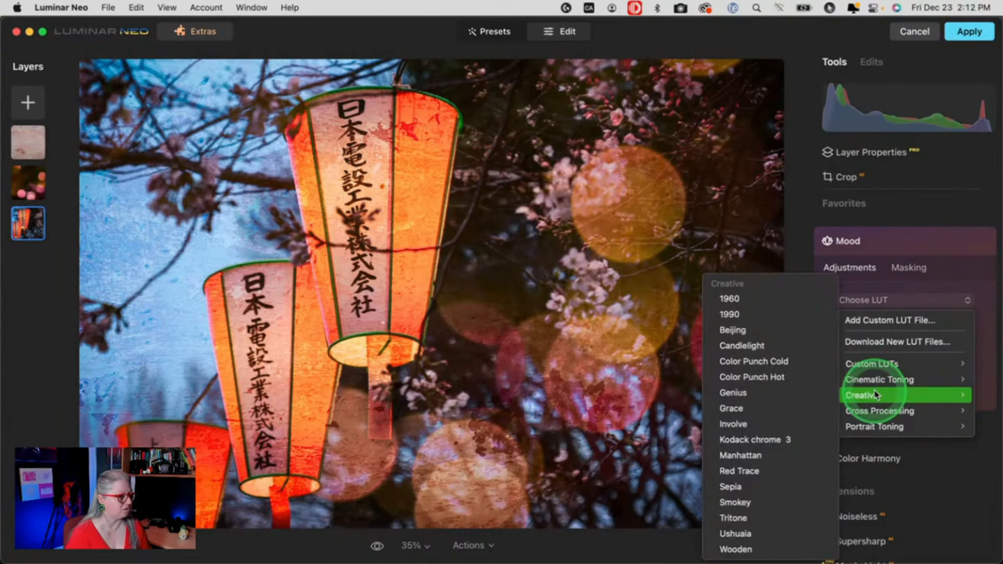
click(752, 488)
click(829, 435)
Set the Sepia LUT's amount to 12, contrast to 42 and saturation to 41.
mouse_move(879, 332)
mouse_down()
mouse_move(922, 333)
mouse_move(839, 331)
mouse_move(971, 331)
mouse_move(851, 332)
mouse_move(883, 331)
mouse_move(864, 321)
mouse_up()
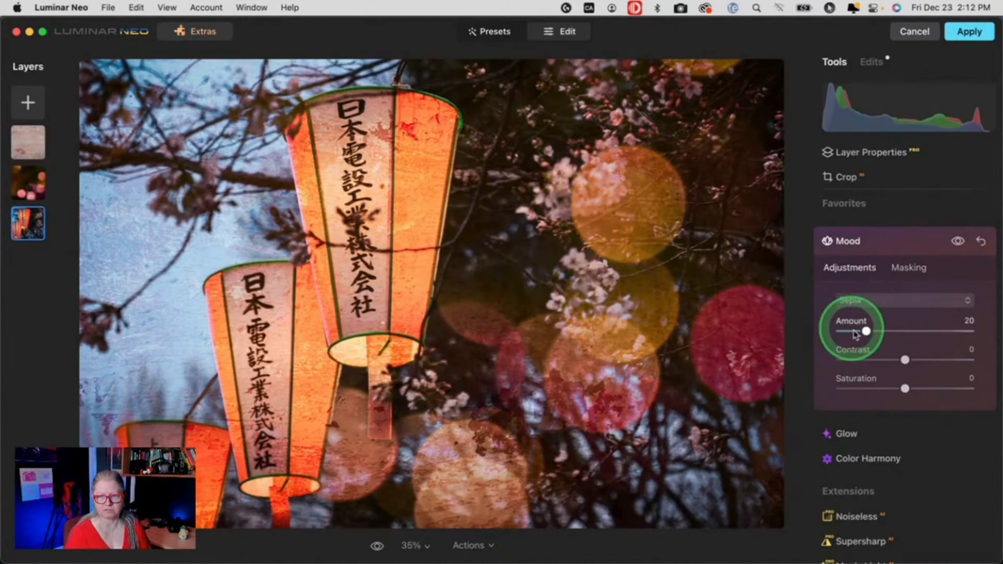
drag(867, 332, 853, 332)
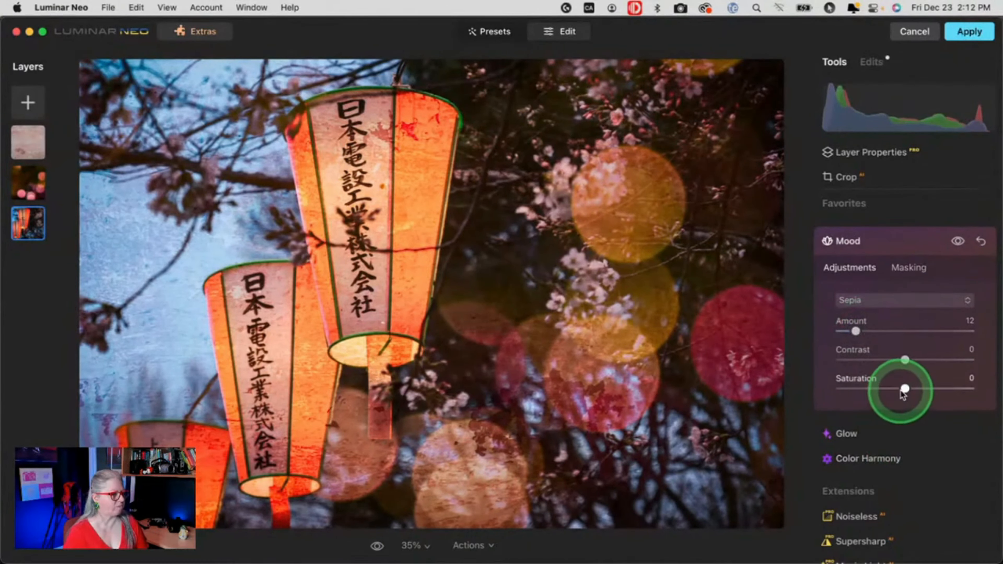
drag(903, 390, 932, 360)
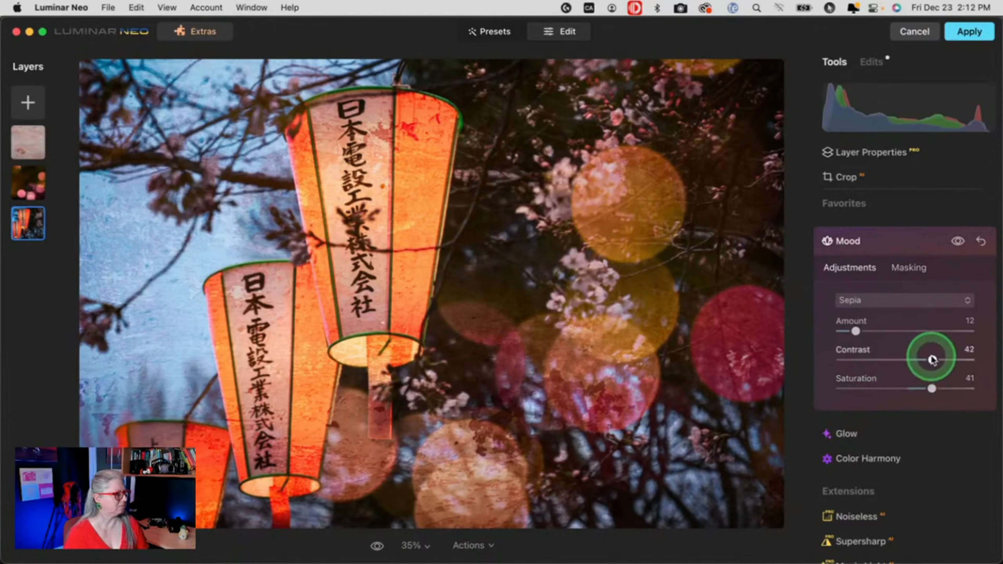
click(900, 242)
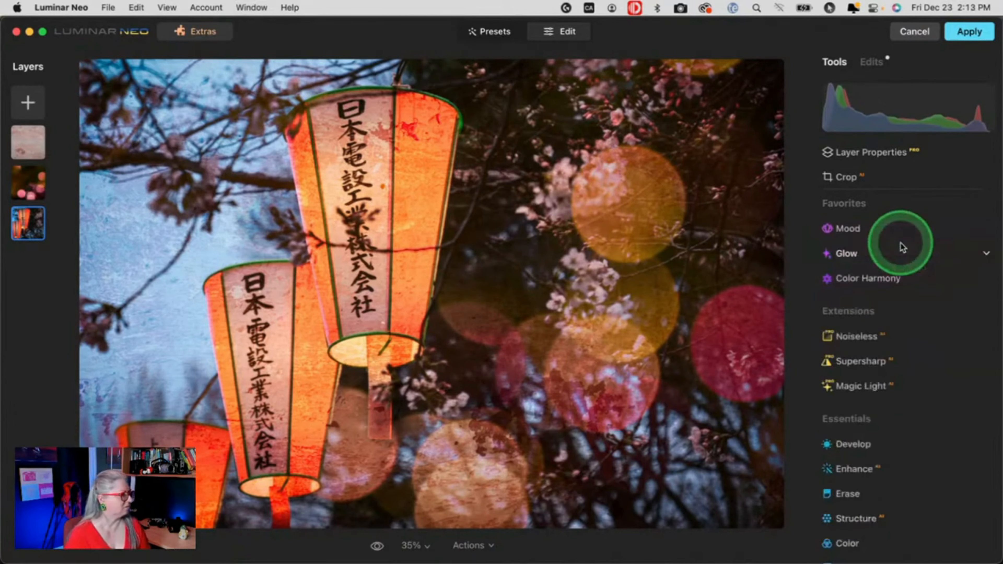
Lower the base photo's exposure to -0.32 with Develop, and apply the edits to return to Lightroom Classic.
scroll(903, 285, down, 3)
click(880, 341)
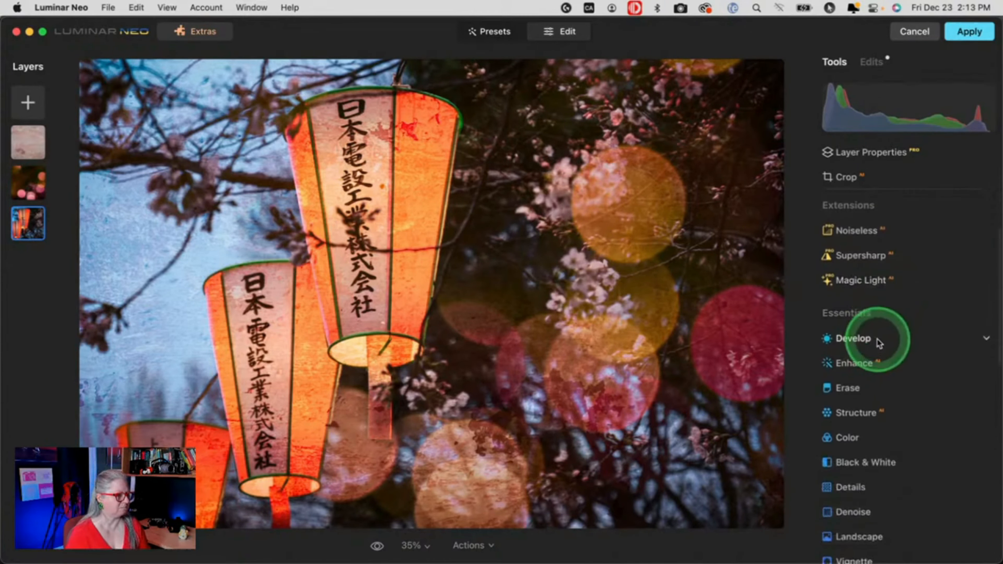
drag(905, 291, 899, 292)
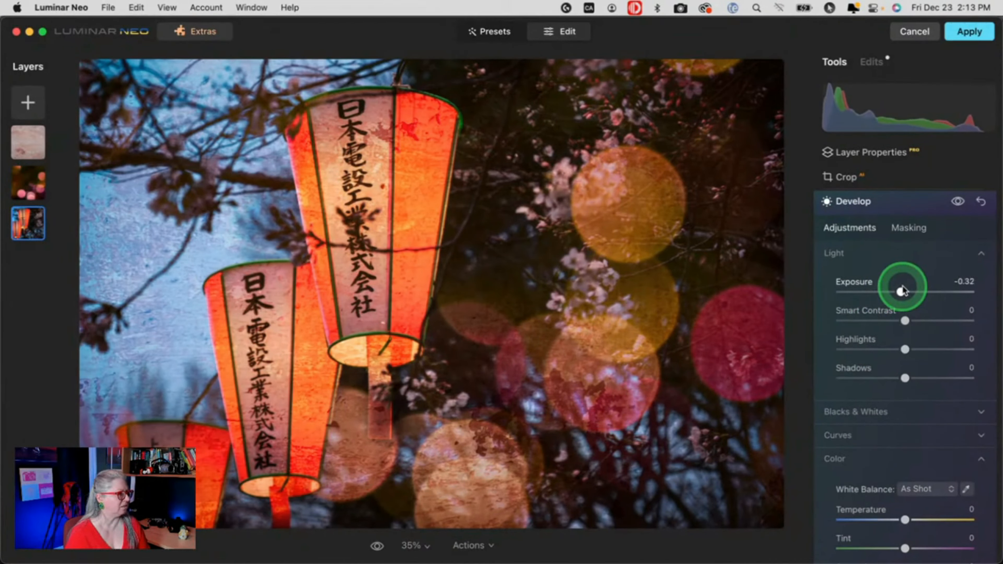
click(900, 202)
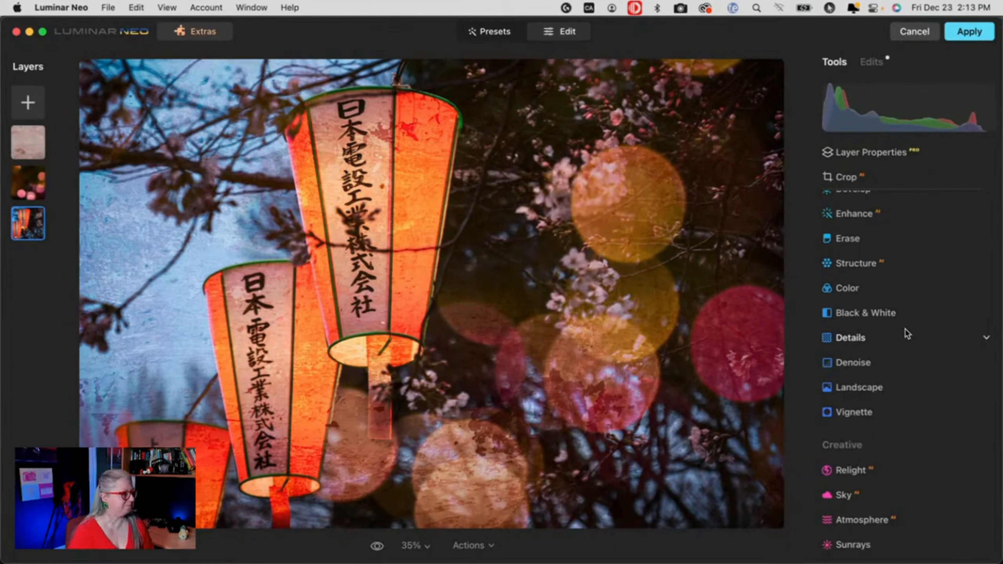
click(969, 31)
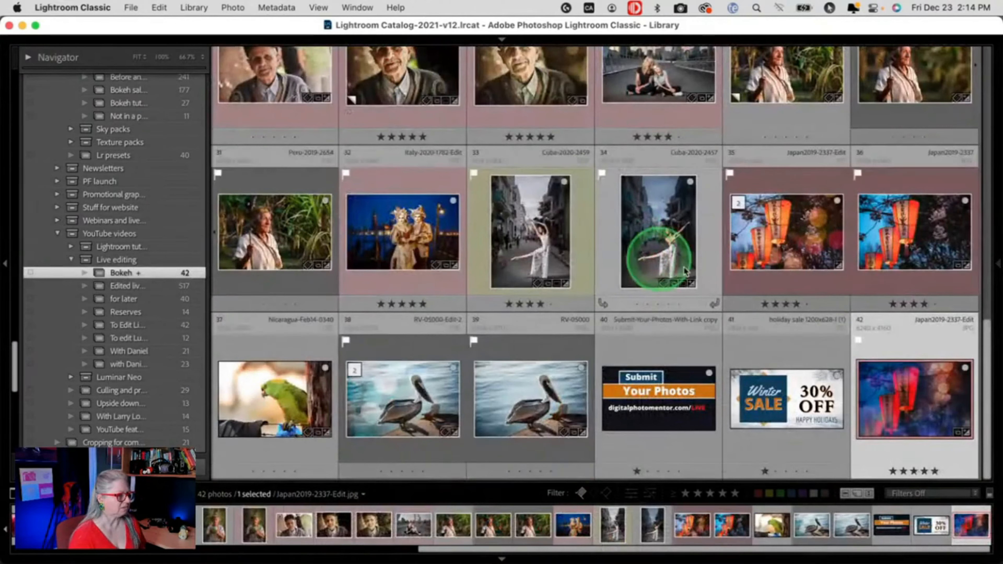
Reorder the lantern photos so the original precedes its two edited versions, and show all three side by side in an uncluttered Survey view.
drag(928, 405, 847, 258)
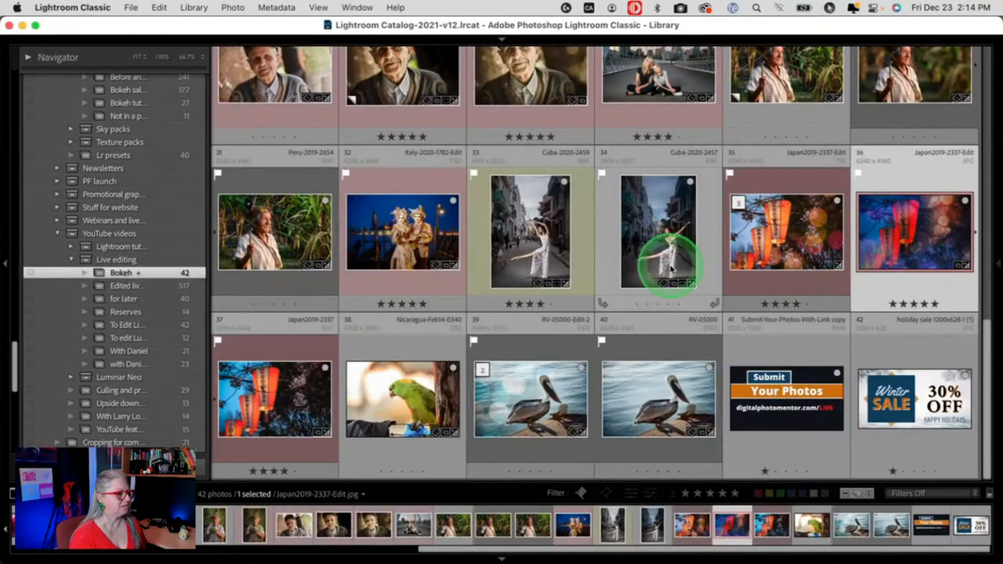
drag(301, 399, 763, 225)
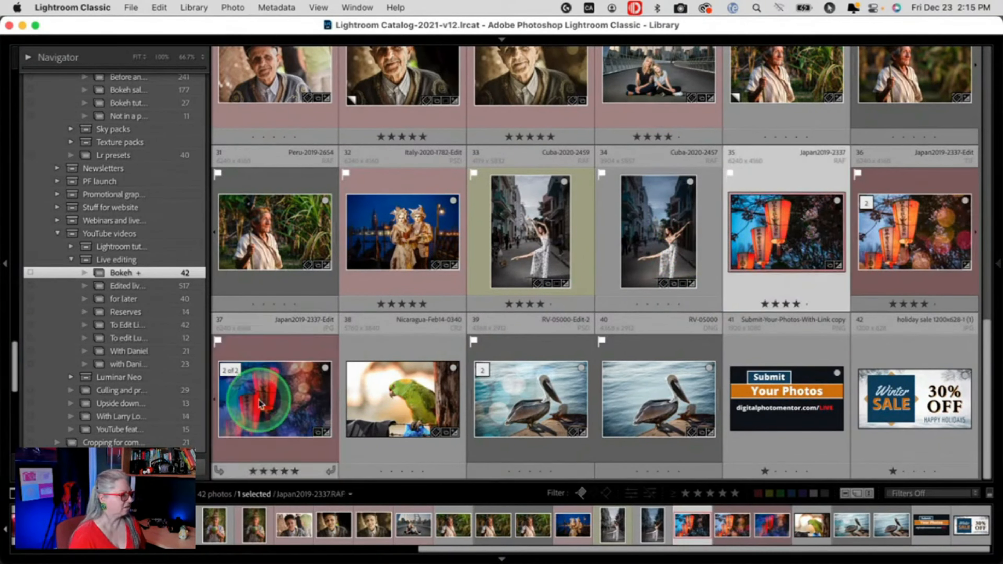
shift+click(263, 410)
key(n)
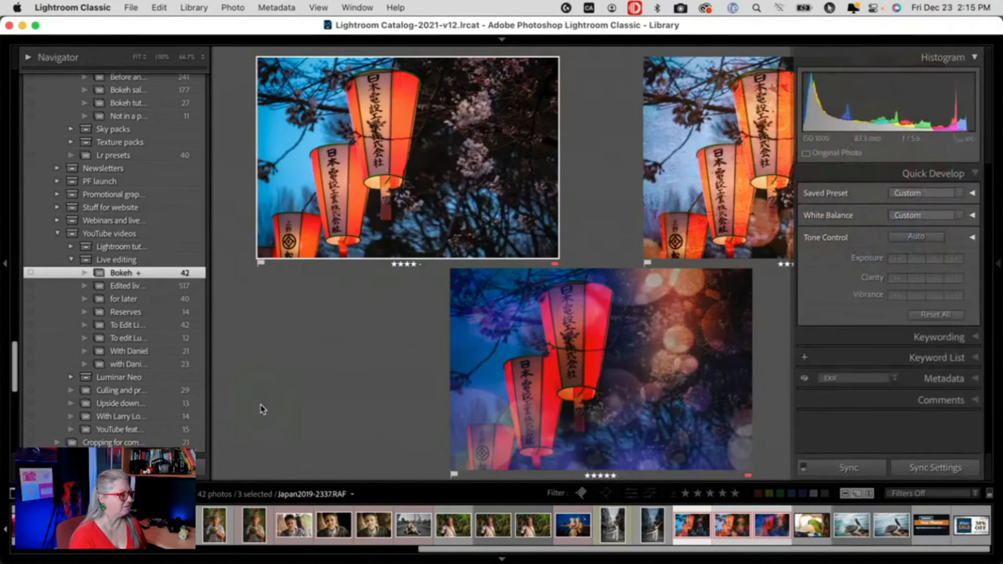
key(Tab)
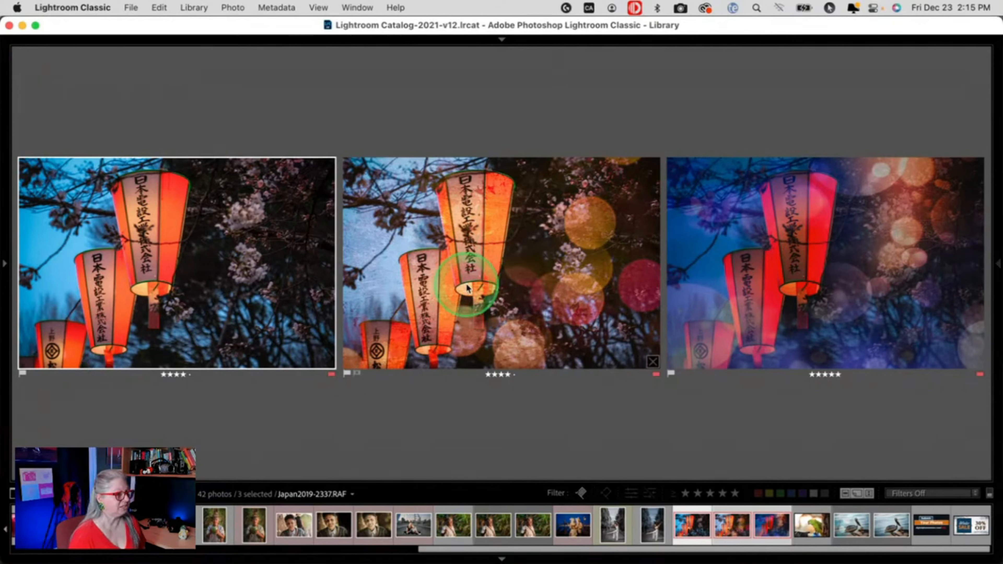
Enlarge the original lantern photo and alternate between it and its two edited versions to compare them.
double_click(122, 273)
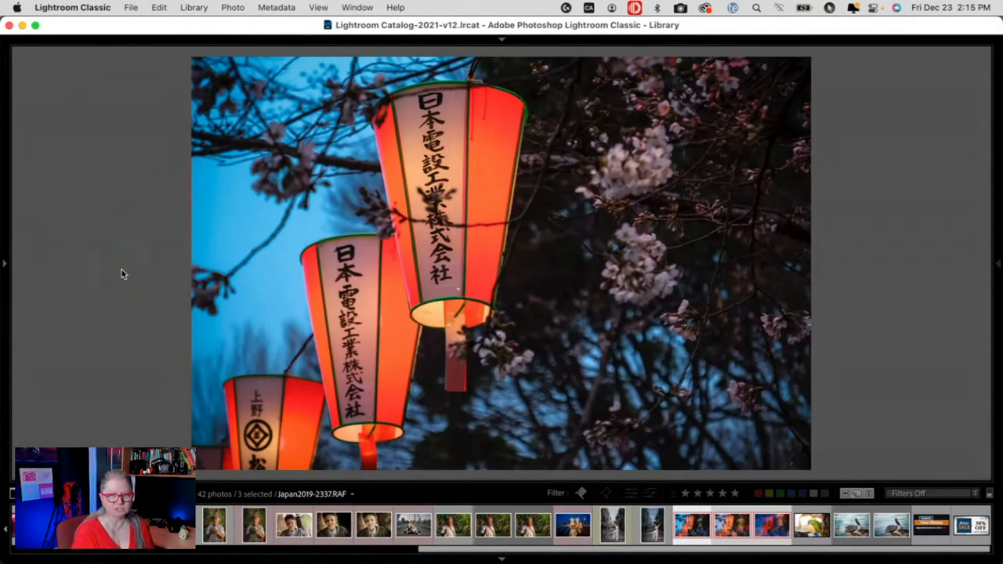
key(Right)
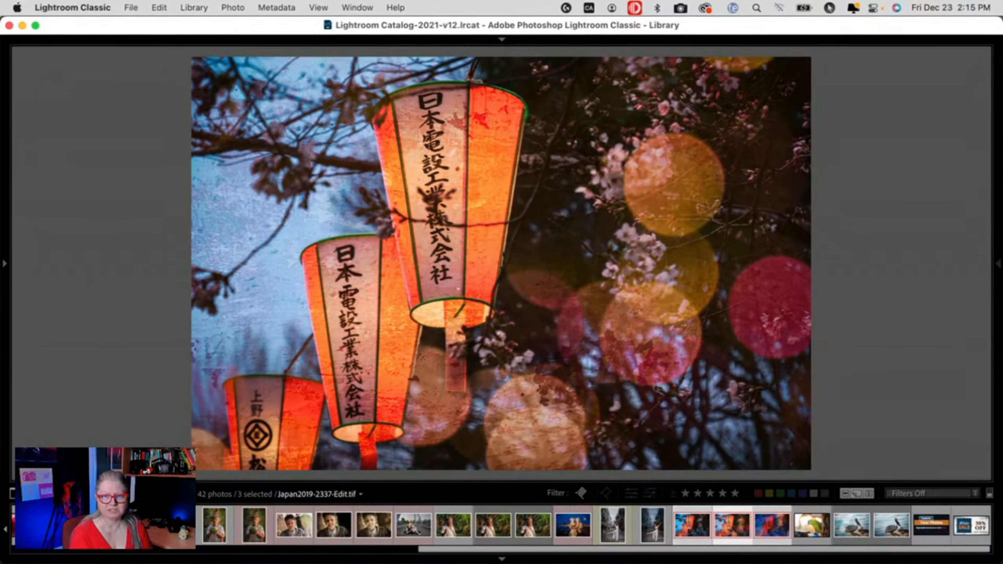
key(Right)
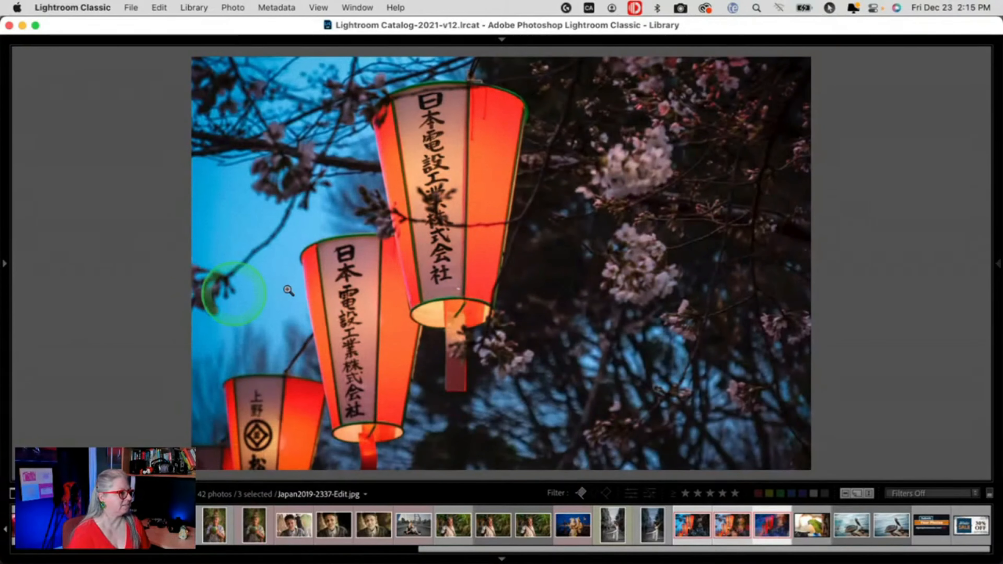
key(Left)
key(Right)
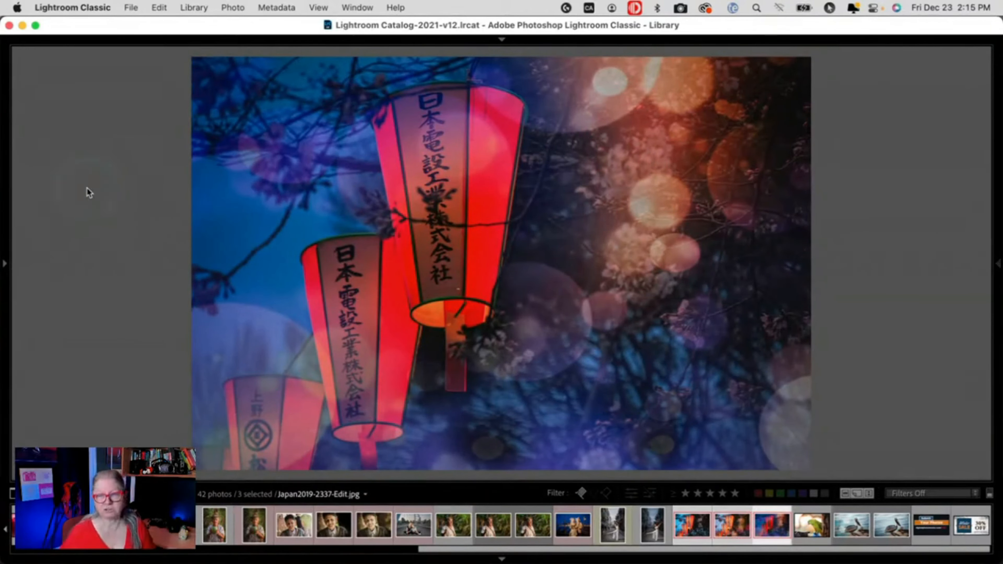
key(Left)
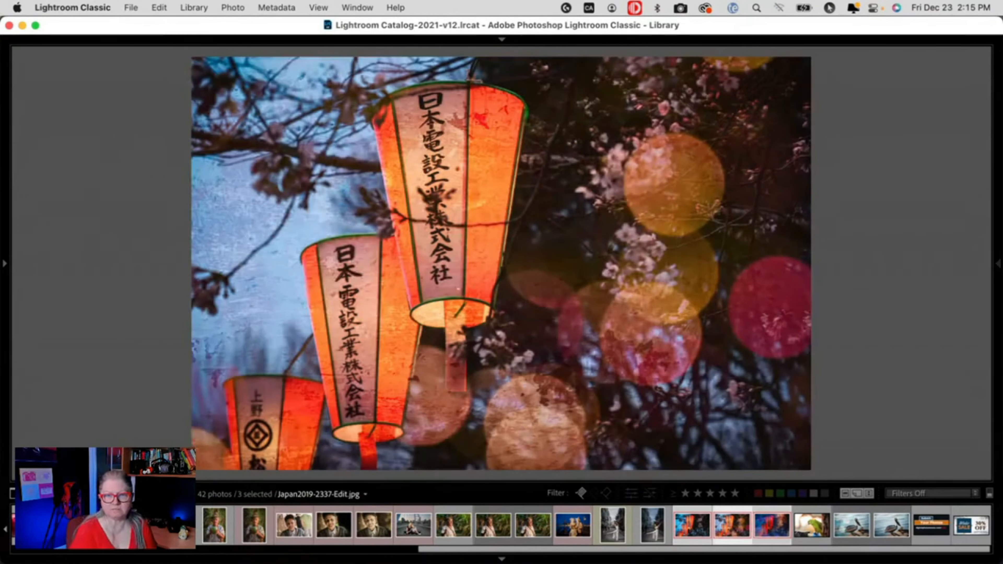